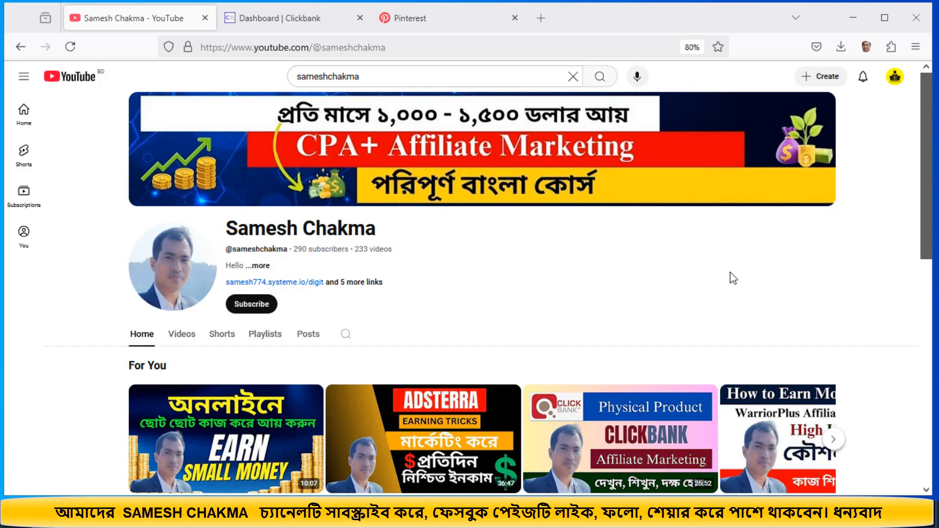
# Step: Browse the YouTube channel's videos and its full list of created playlists
pyautogui.click(186, 342)
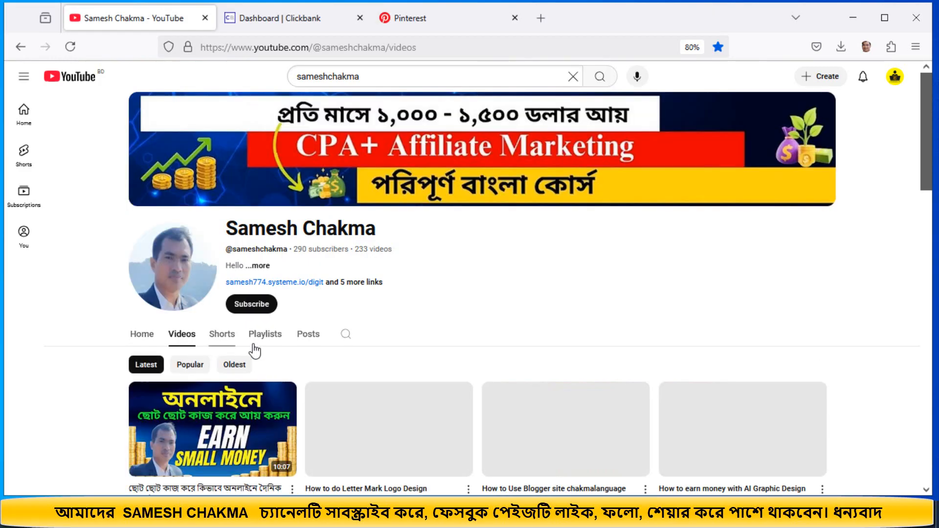
pyautogui.click(265, 342)
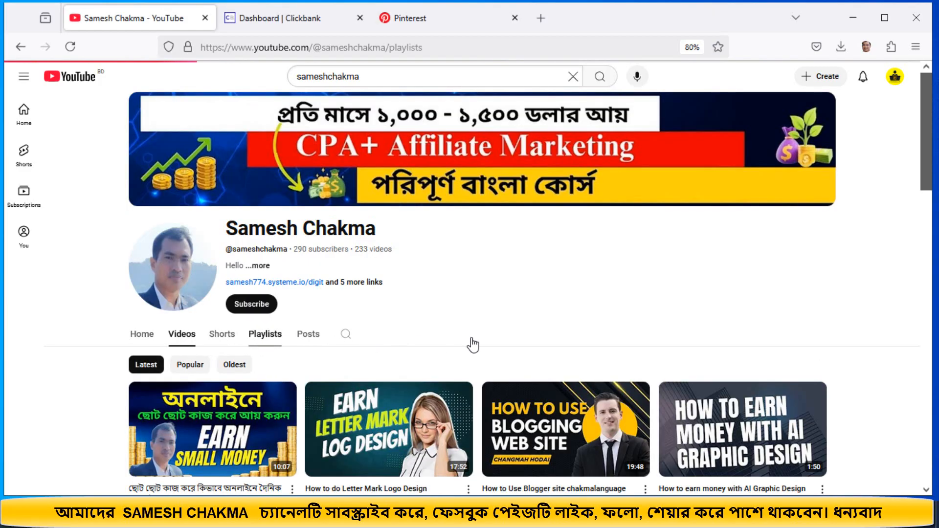
pyautogui.scroll(-3, 482, 348)
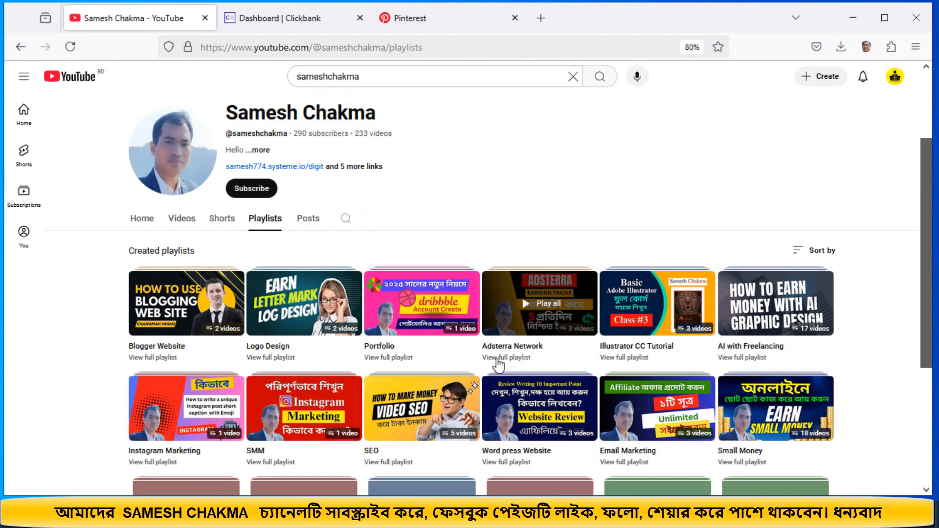
pyautogui.scroll(-3, 497, 360)
pyautogui.scroll(-2, 535, 382)
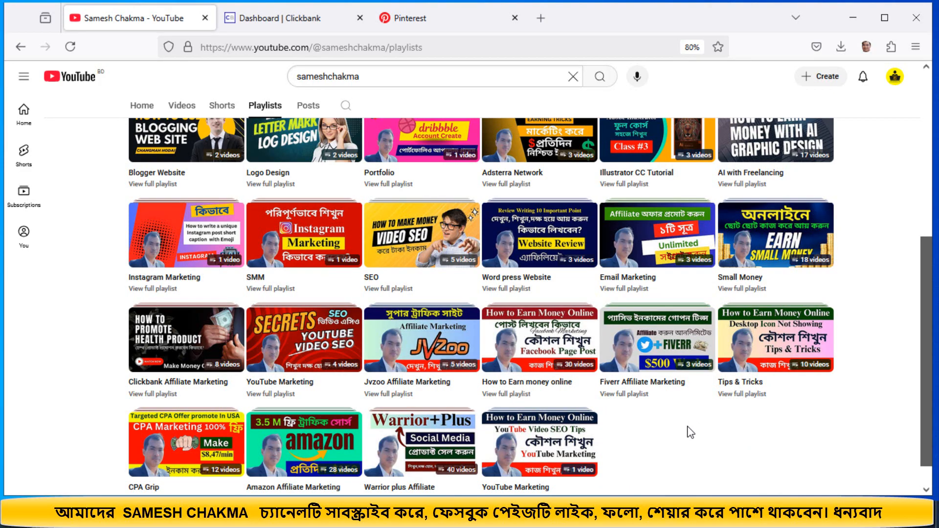
pyautogui.scroll(-1, 691, 432)
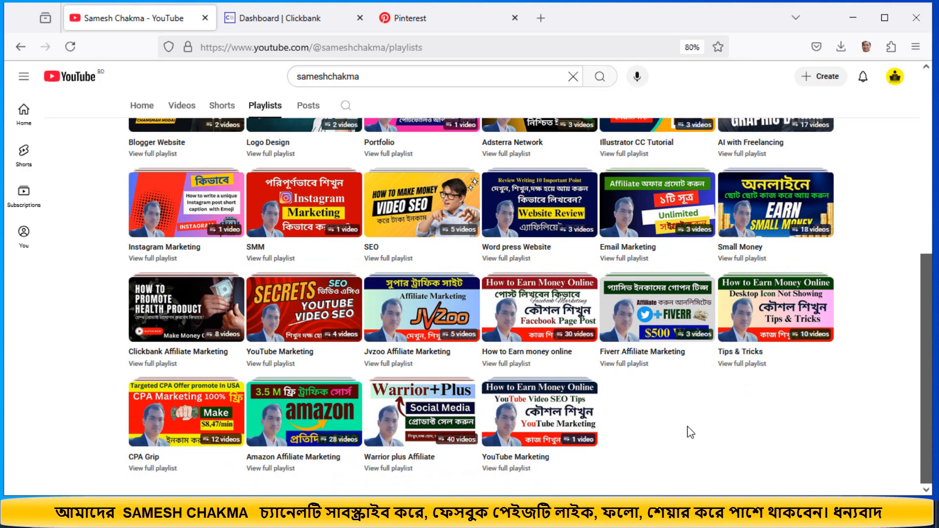
pyautogui.scroll(4, 691, 433)
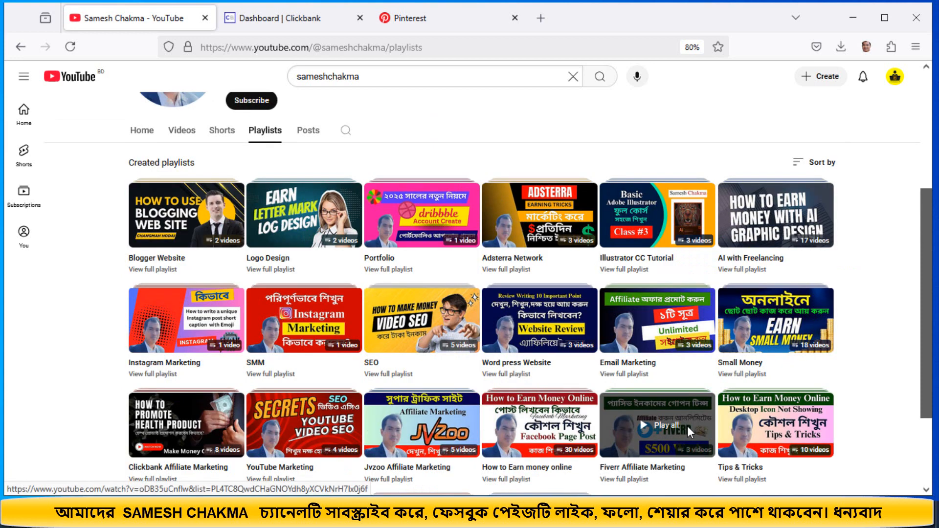
pyautogui.scroll(2, 688, 427)
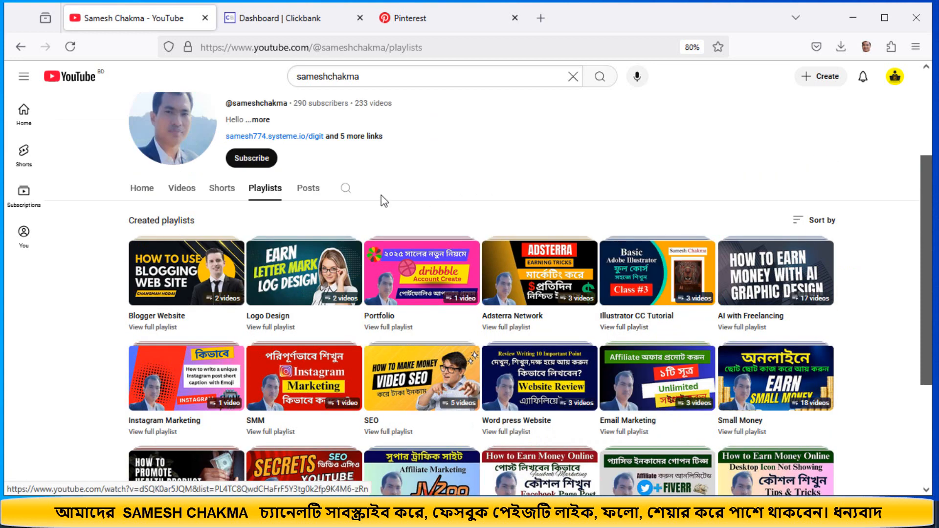
# Step: Search within the YouTube channel for "clickbank"
pyautogui.click(346, 191)
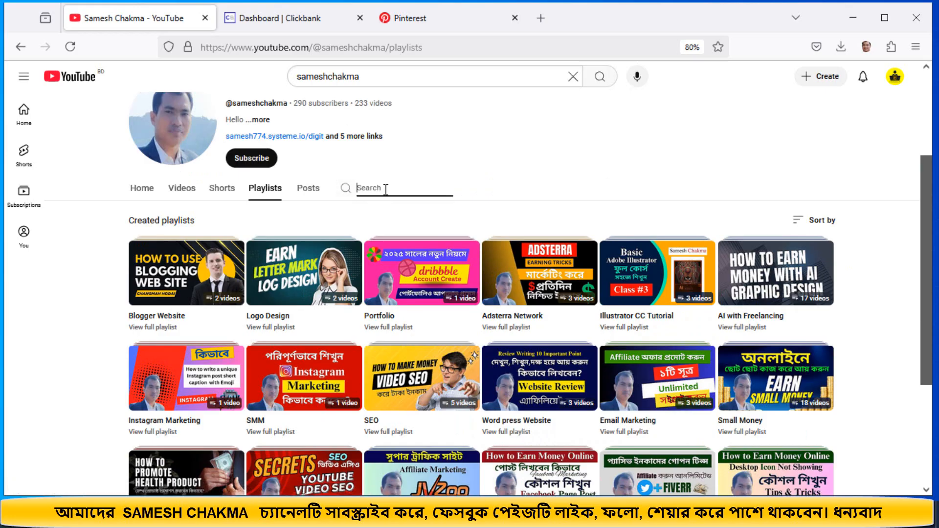
pyautogui.write('clickbank')
pyautogui.press('Return')
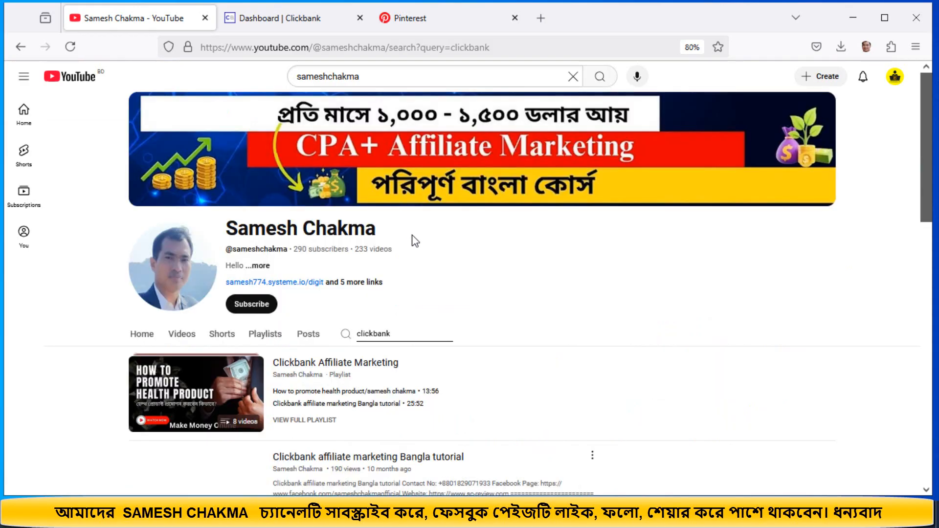
# Step: Look through the channel's Clickbank search results, including the affiliate marketing and account creation tutorials
pyautogui.scroll(-2, 385, 386)
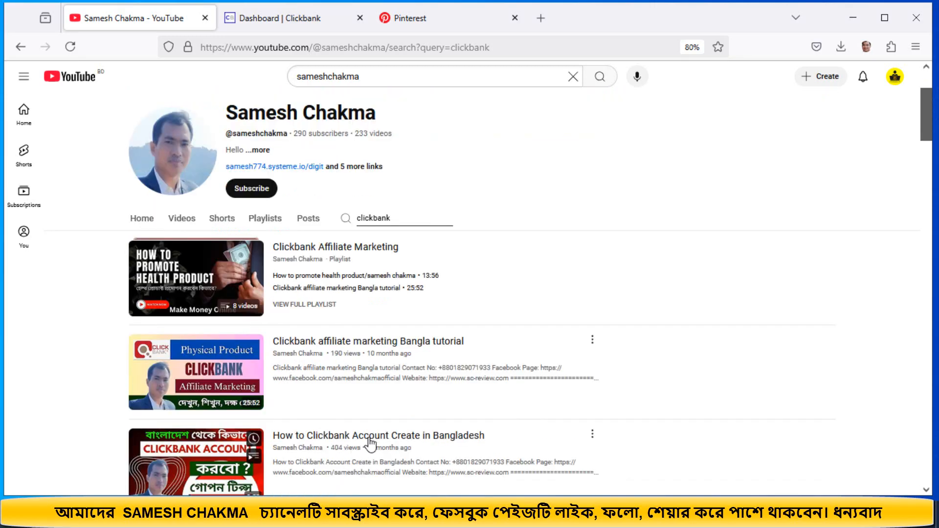
pyautogui.scroll(-1, 369, 444)
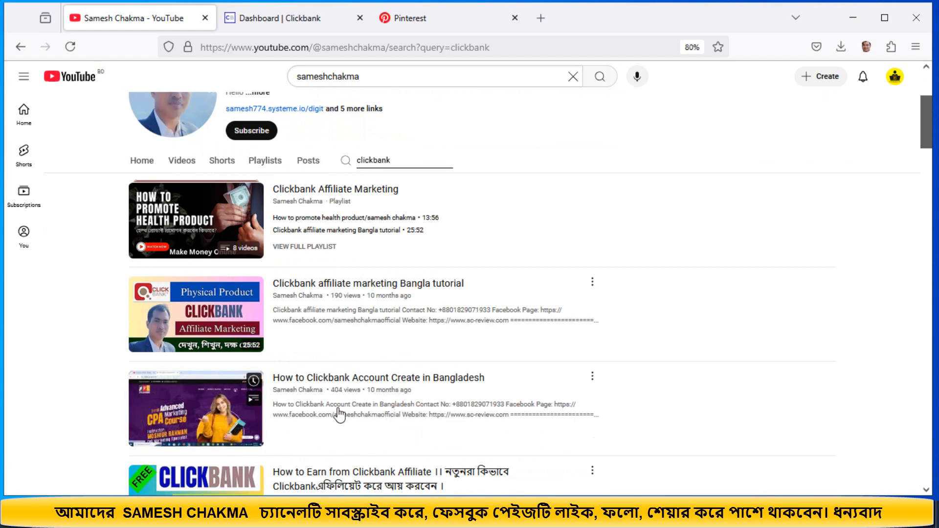
pyautogui.scroll(-3, 342, 399)
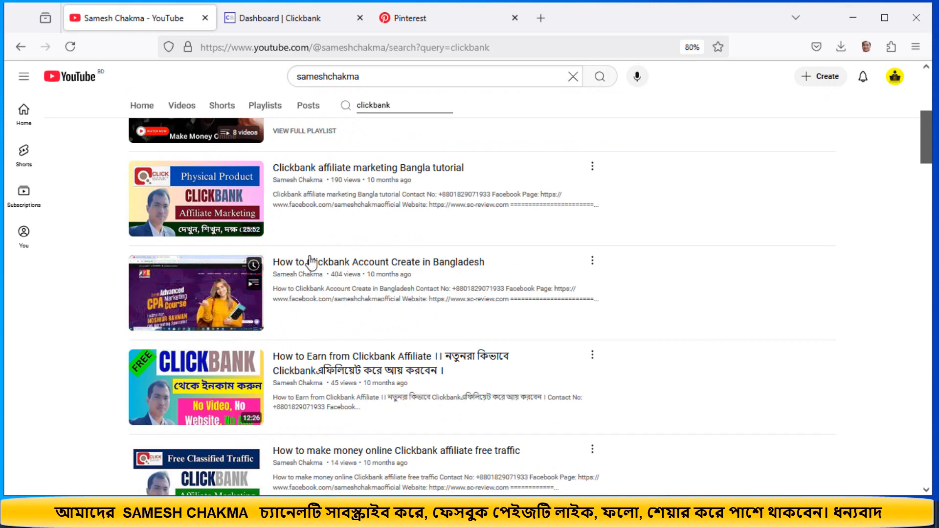
pyautogui.scroll(1, 416, 296)
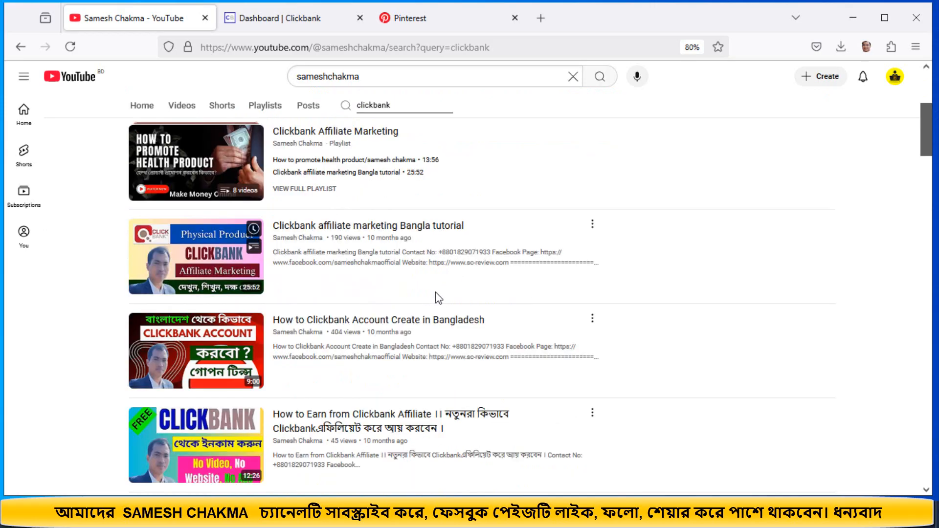
pyautogui.scroll(1, 346, 336)
pyautogui.scroll(-1, 345, 337)
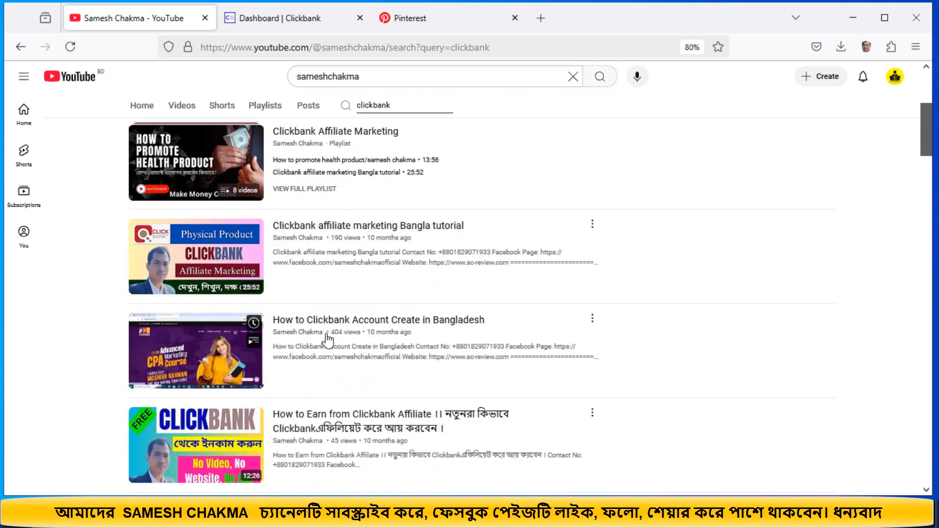
pyautogui.scroll(1, 328, 341)
pyautogui.scroll(3, 332, 340)
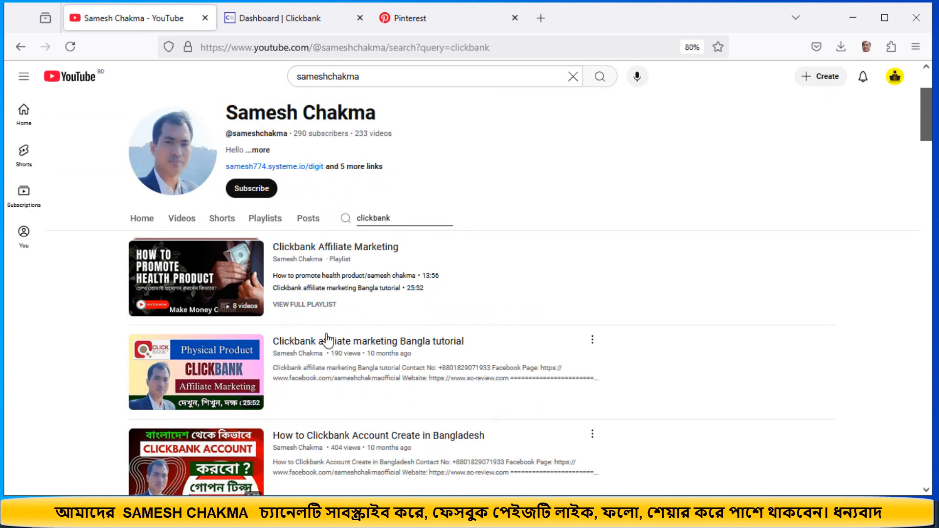
# Step: Review the open Pinterest pin builder, the channel's Clickbank search results on YouTube and the Clickbank reporting dashboard
pyautogui.click(430, 8)
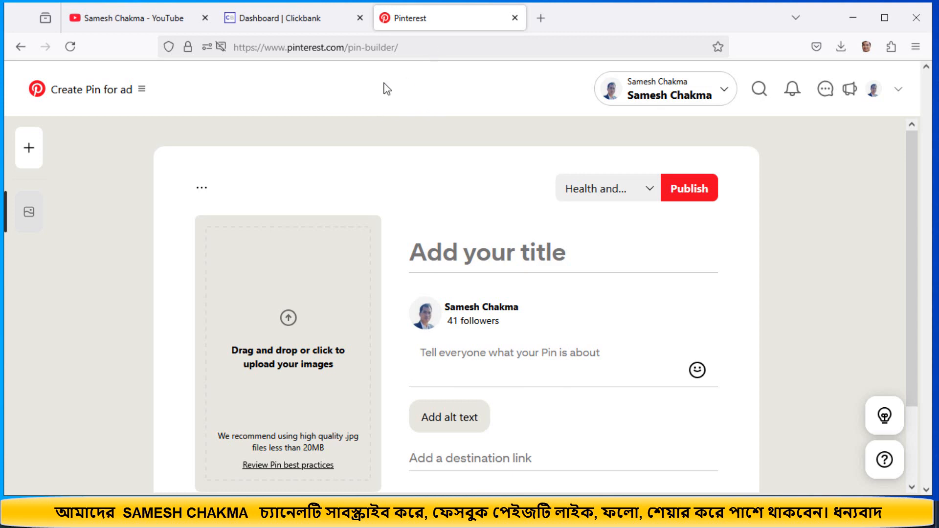
pyautogui.click(292, 23)
pyautogui.click(157, 23)
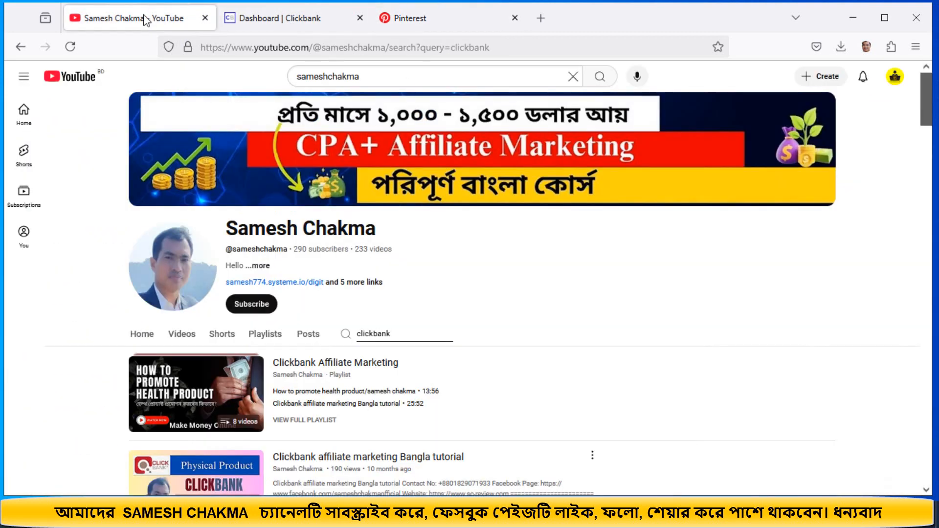
pyautogui.scroll(-3, 357, 357)
pyautogui.scroll(4, 320, 430)
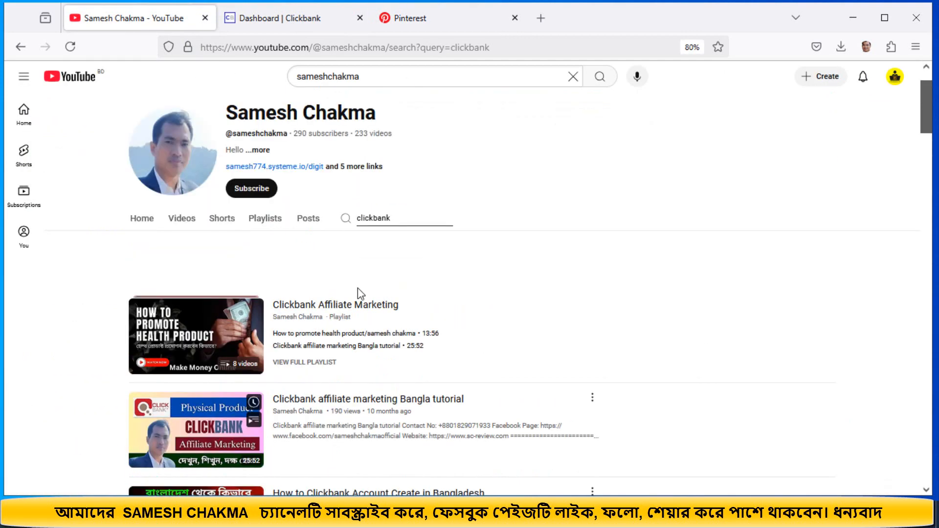
pyautogui.click(435, 23)
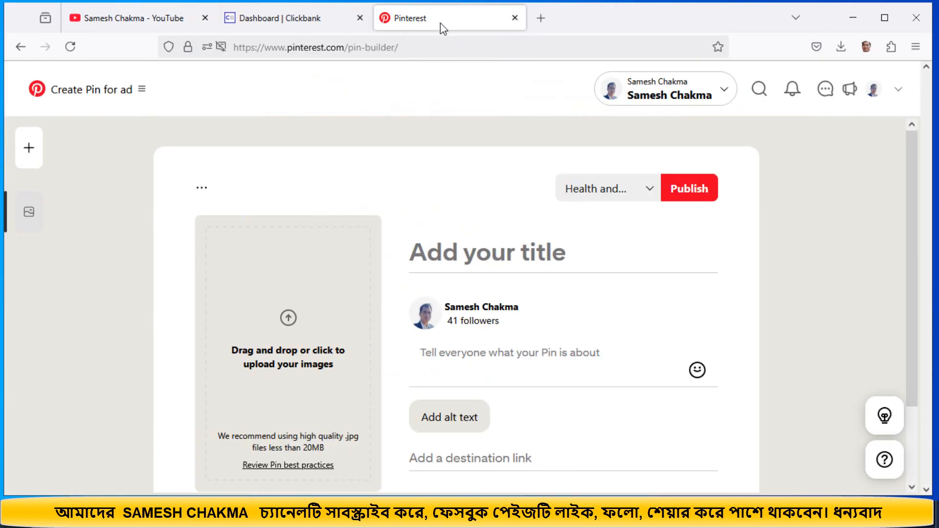
pyautogui.click(309, 25)
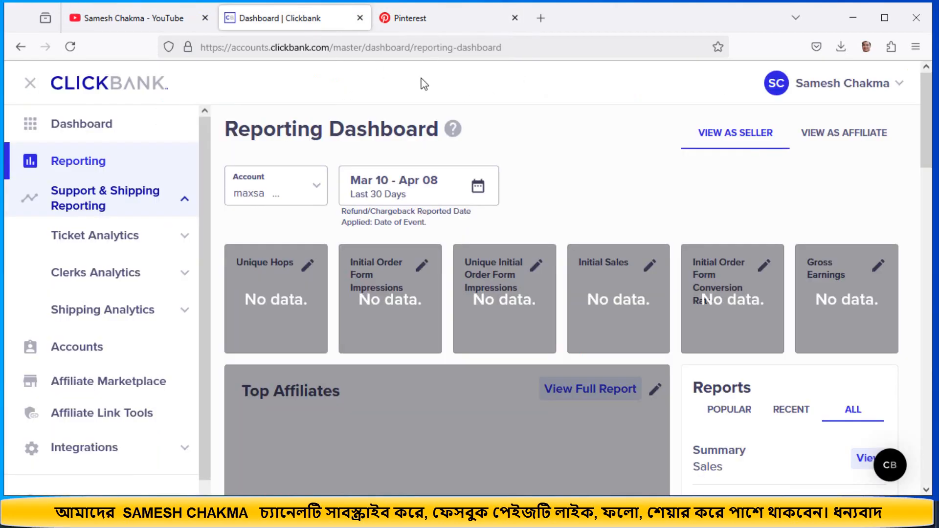
pyautogui.click(434, 20)
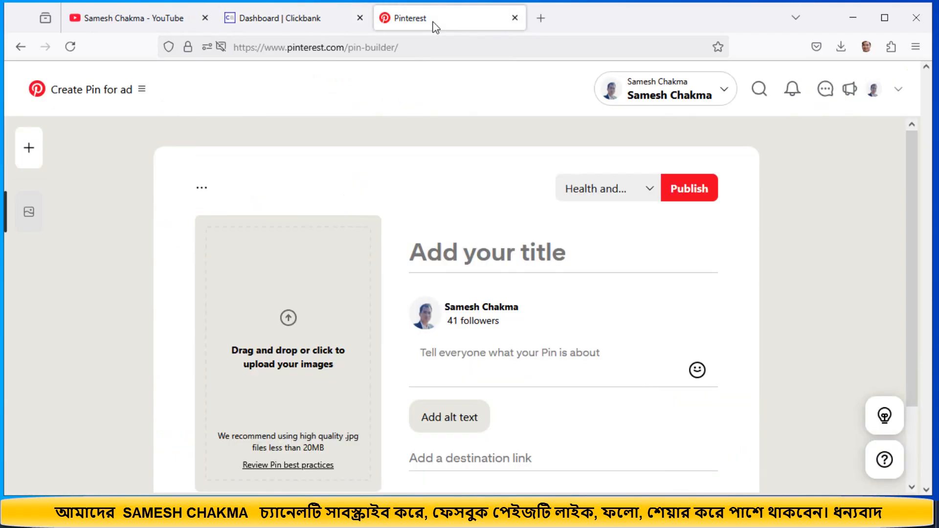
pyautogui.click(310, 17)
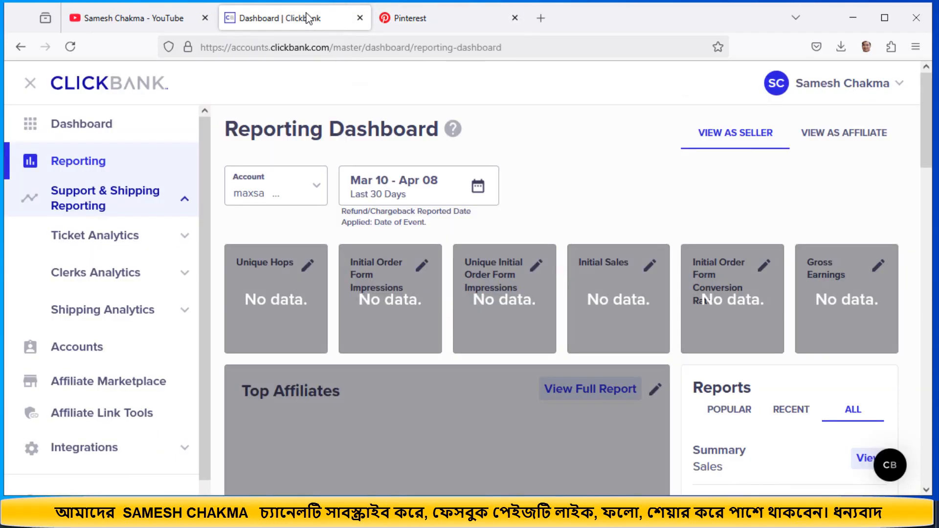
pyautogui.click(428, 23)
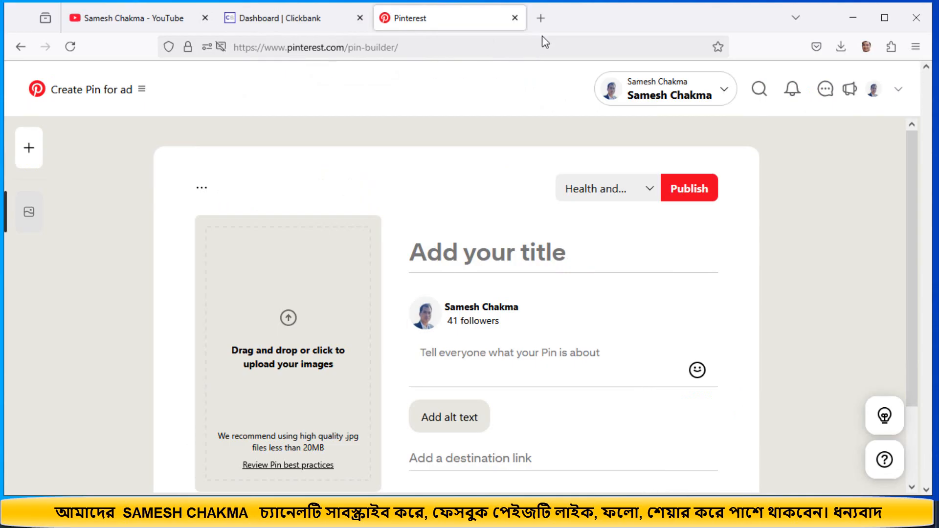
# Step: Open Google's online calculator in a new browser tab by searching for "calculator"
pyautogui.click(541, 18)
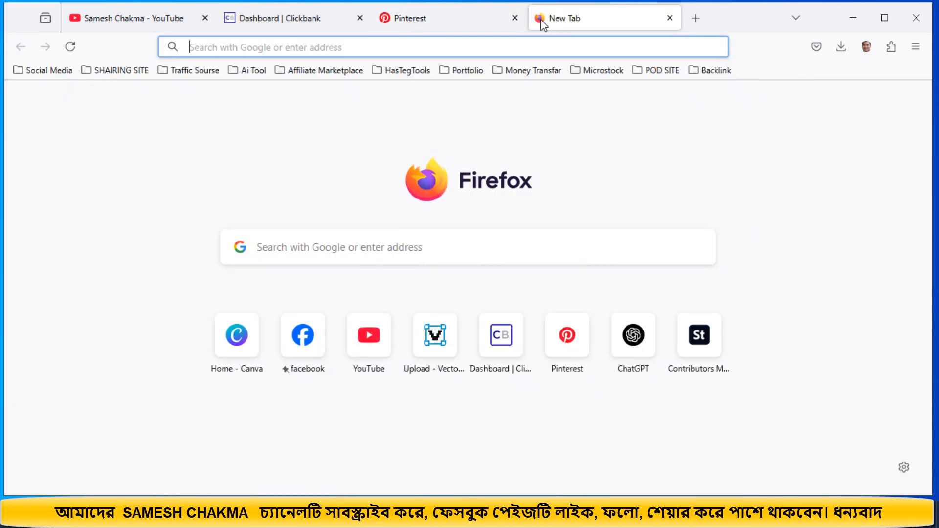
pyautogui.click(415, 46)
pyautogui.write('cal')
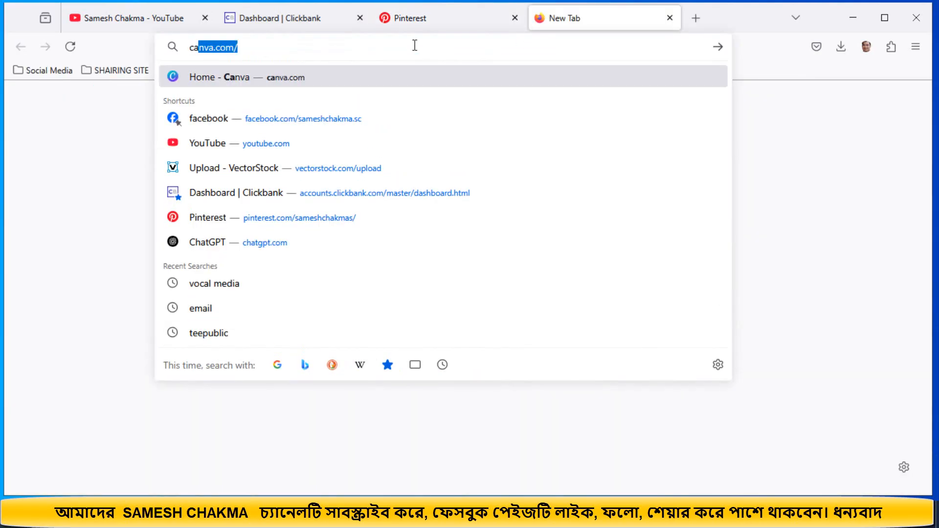
pyautogui.write('cu')
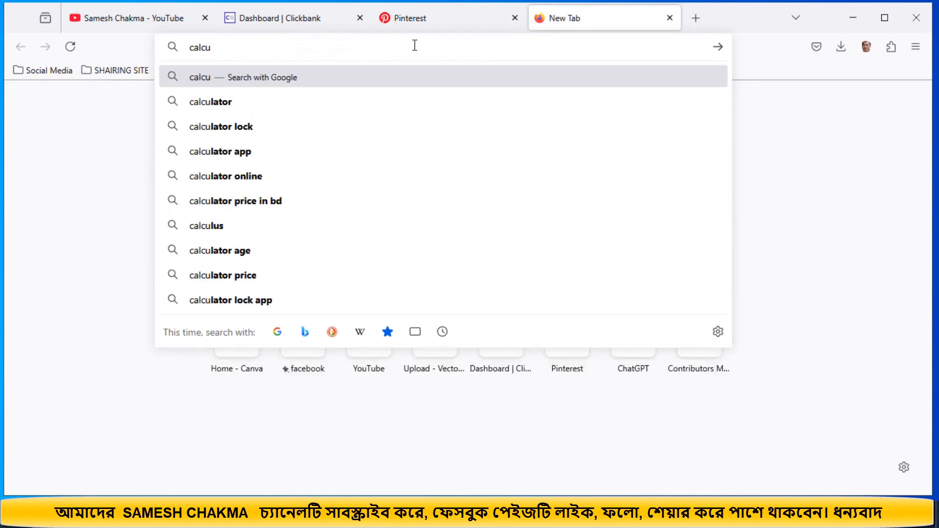
pyautogui.write('l')
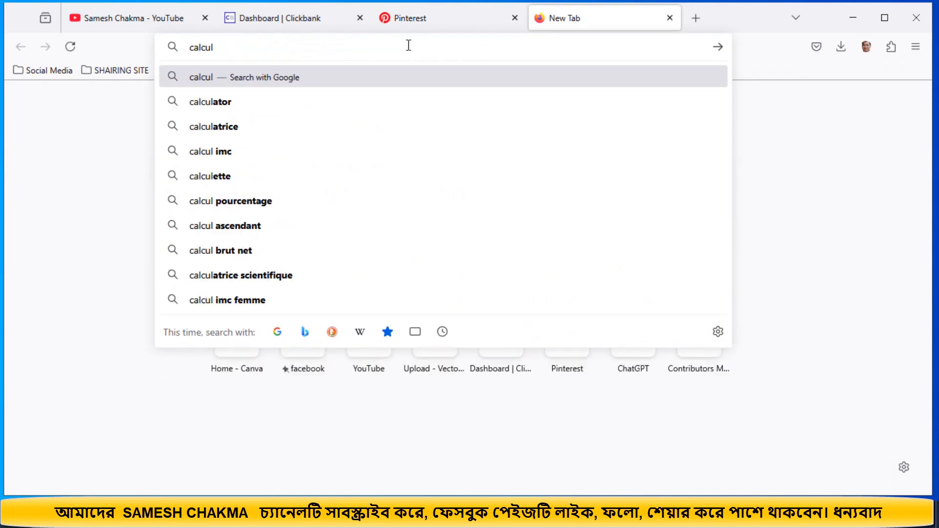
pyautogui.click(238, 104)
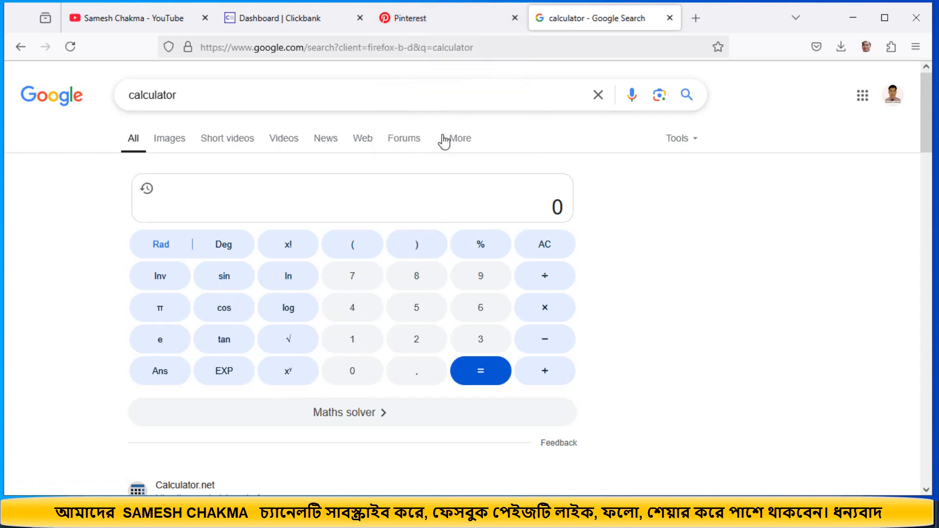
# Step: Calculate 10 × 10 in the calculator
pyautogui.click(362, 353)
pyautogui.click(355, 371)
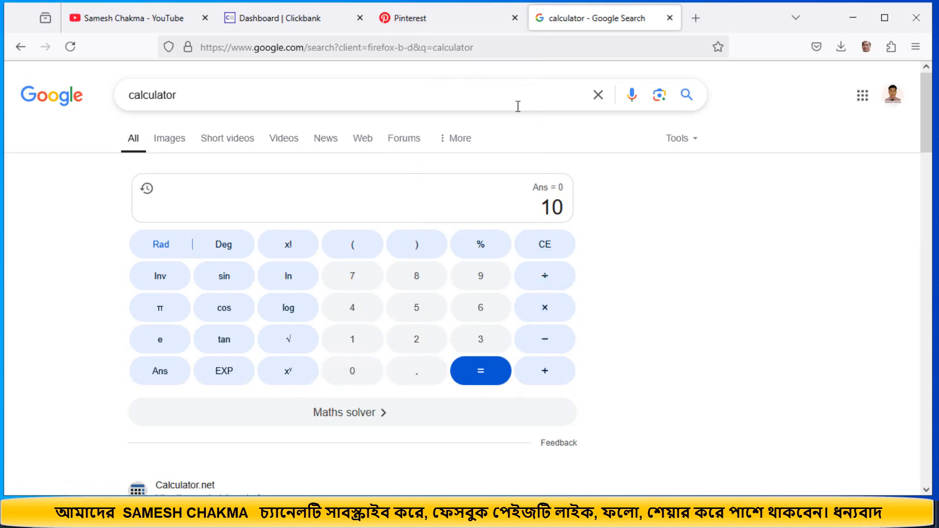
pyautogui.click(545, 314)
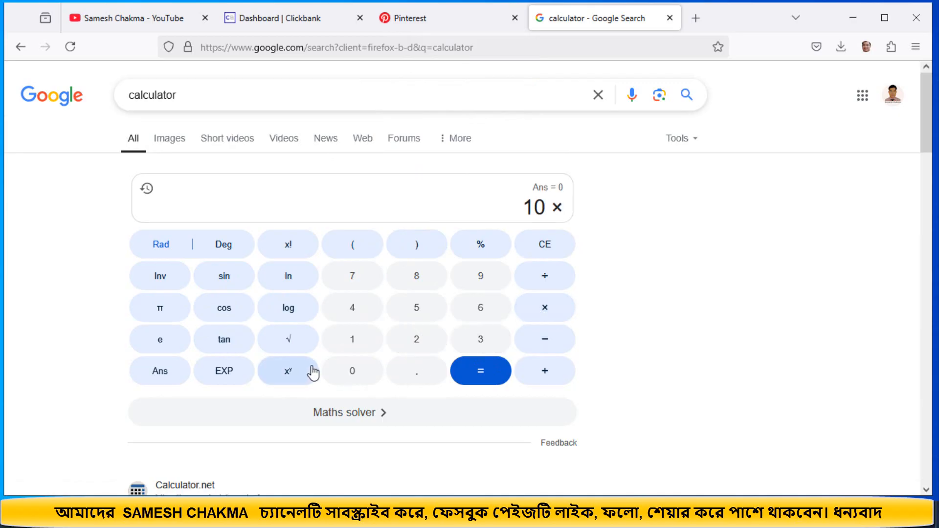
pyautogui.click(348, 343)
pyautogui.click(352, 375)
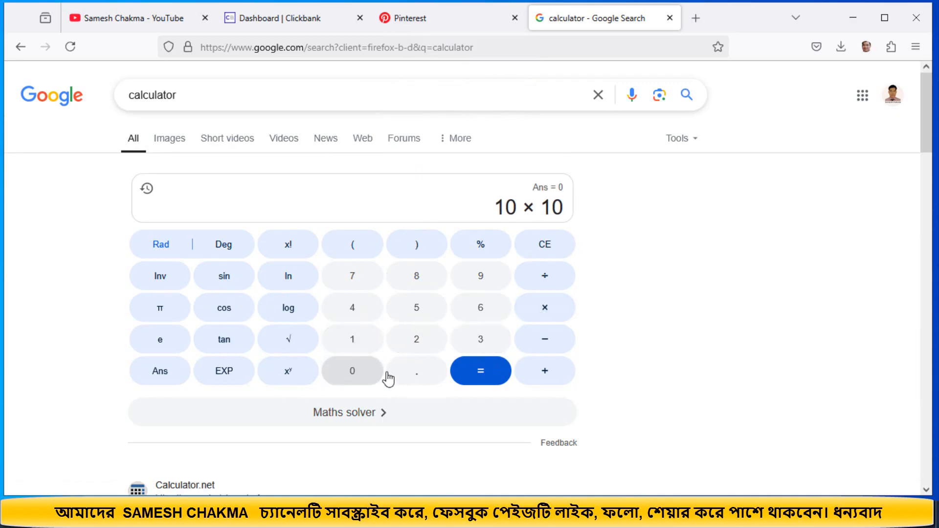
pyautogui.click(480, 379)
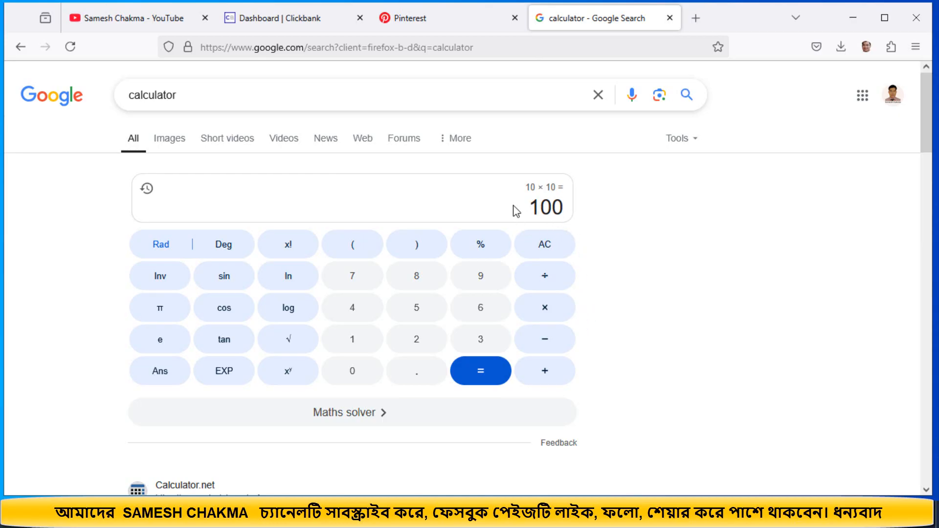
# Step: Multiply the current calculator result by 30
pyautogui.click(556, 316)
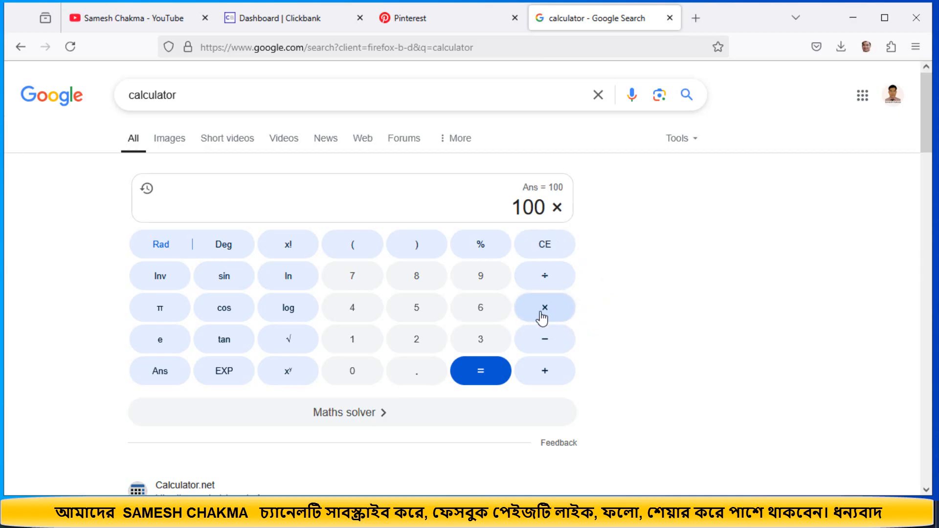
pyautogui.click(478, 343)
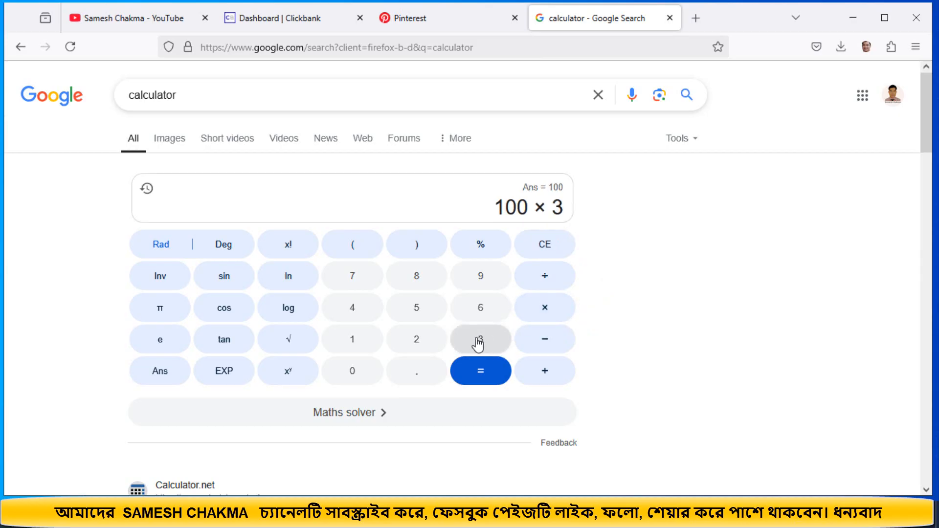
pyautogui.click(368, 373)
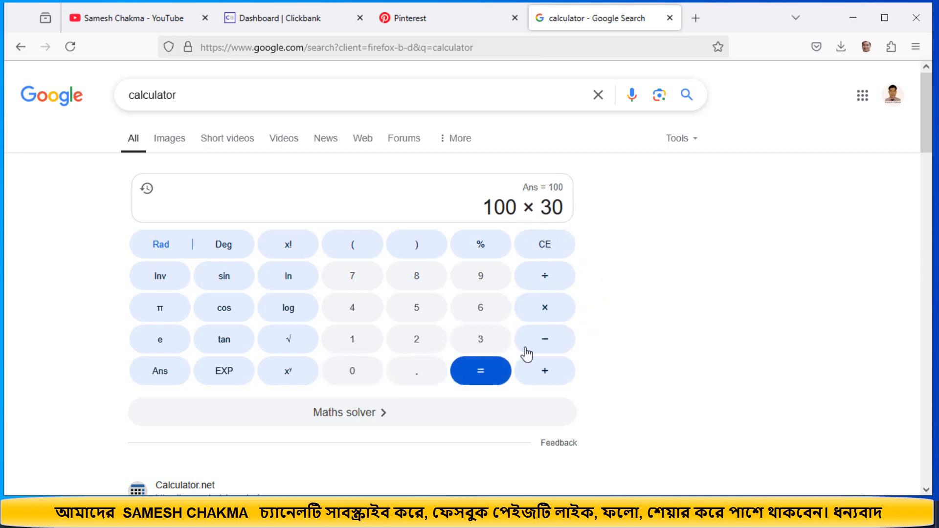
pyautogui.click(489, 372)
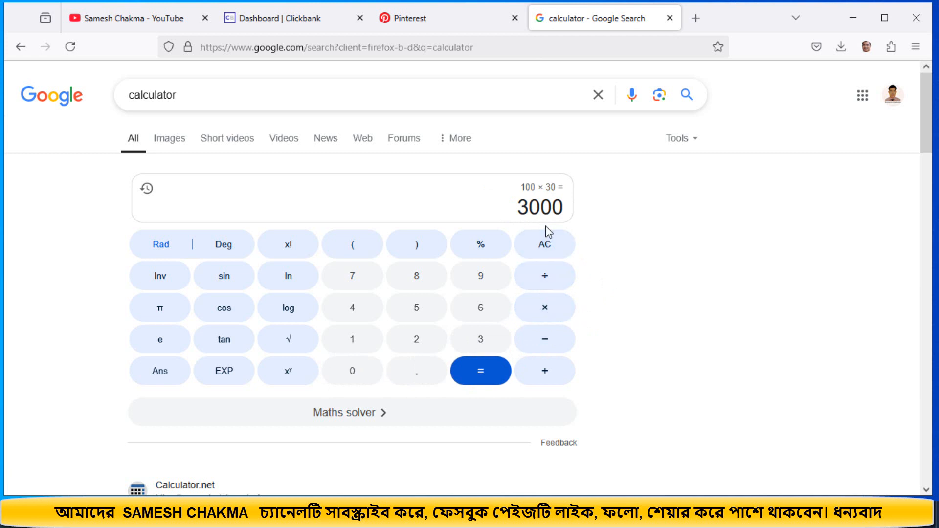
# Step: Multiply the new calculator result by 12
pyautogui.click(547, 309)
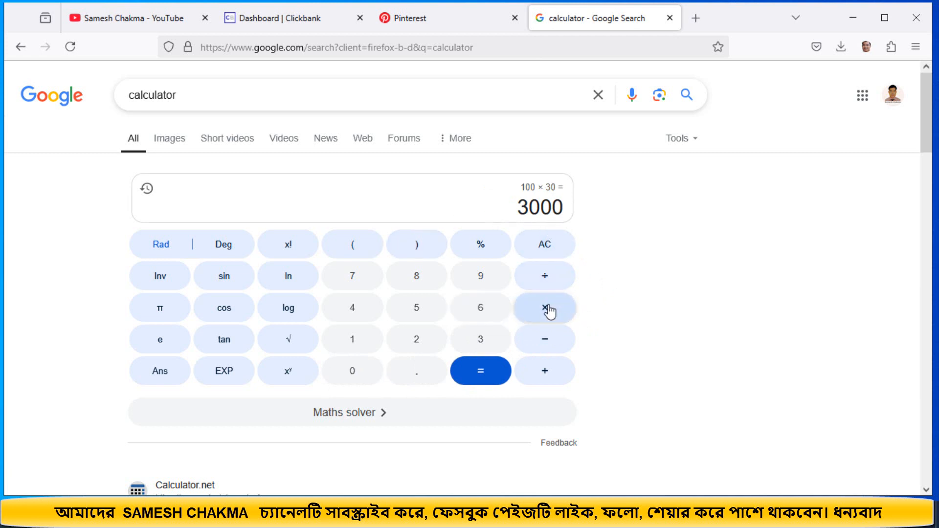
pyautogui.click(372, 344)
pyautogui.click(427, 347)
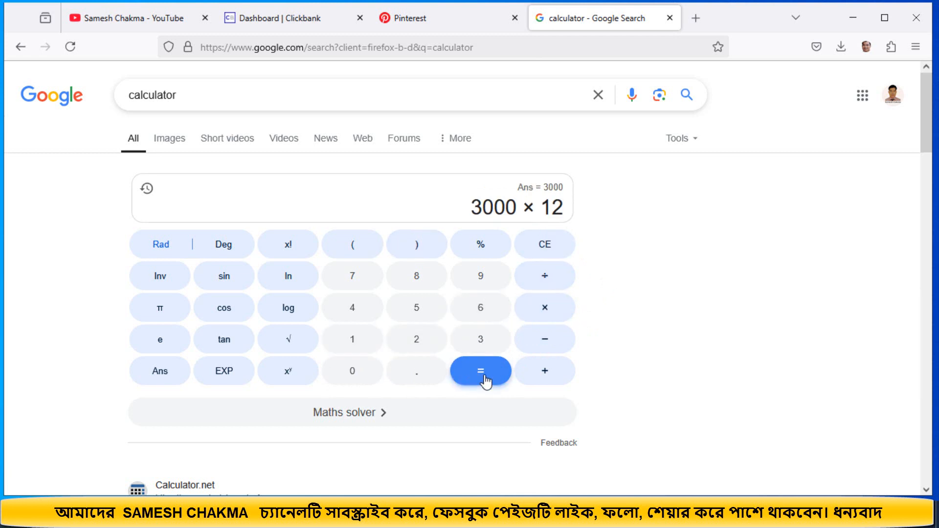
pyautogui.click(484, 377)
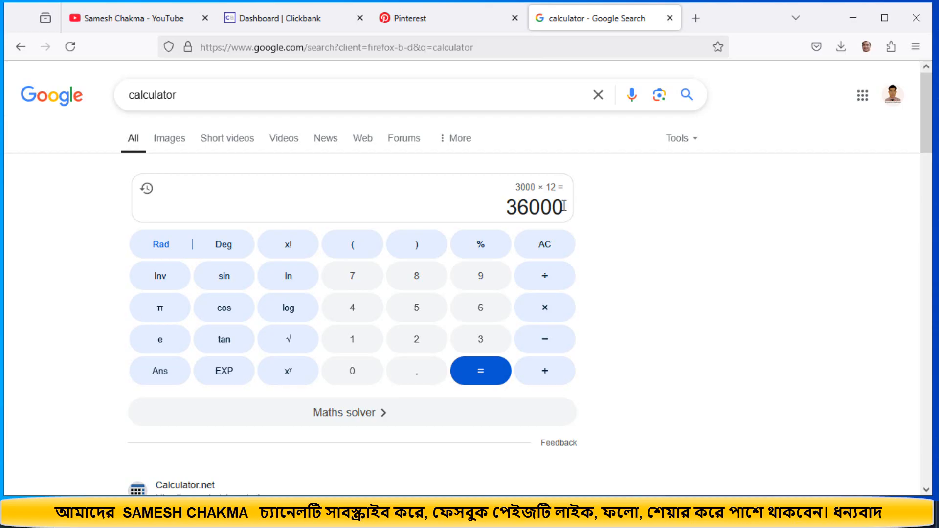
# Step: Highlight the calculated total in the calculator and check the Pinterest pin builder in between
pyautogui.moveTo(564, 206); pyautogui.dragTo(509, 202)
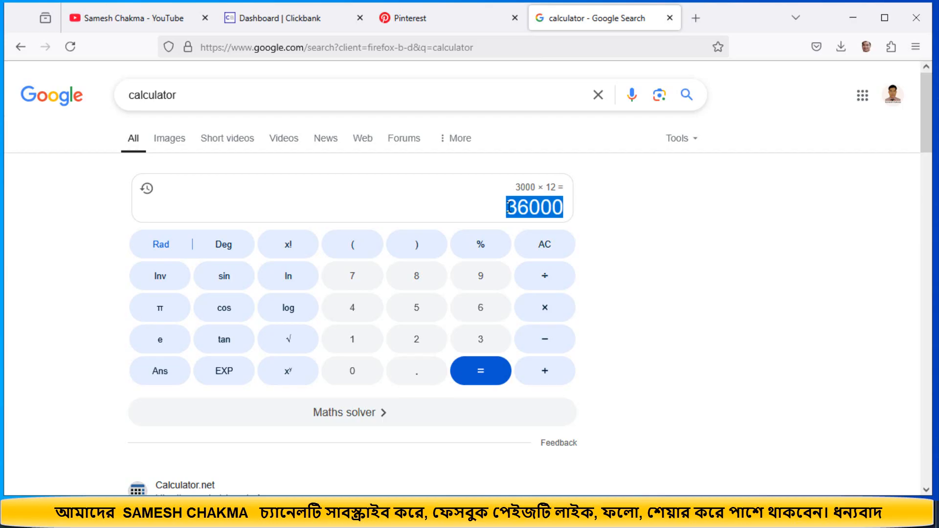
pyautogui.moveTo(435, 24)
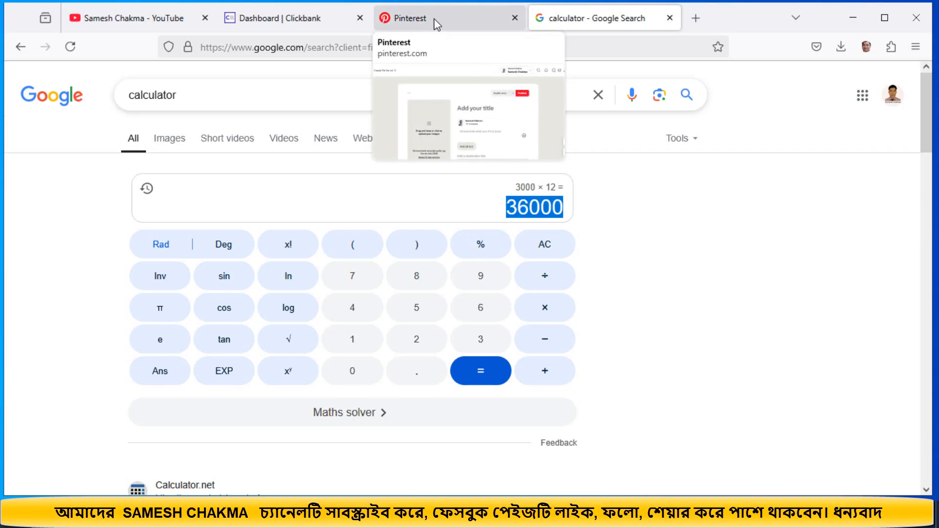
pyautogui.click(433, 19)
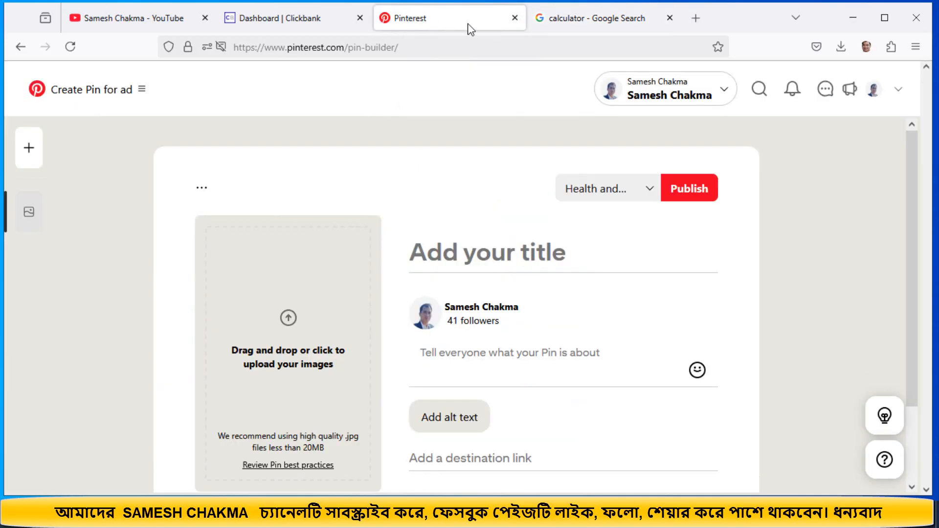
pyautogui.click(585, 25)
pyautogui.click(557, 210)
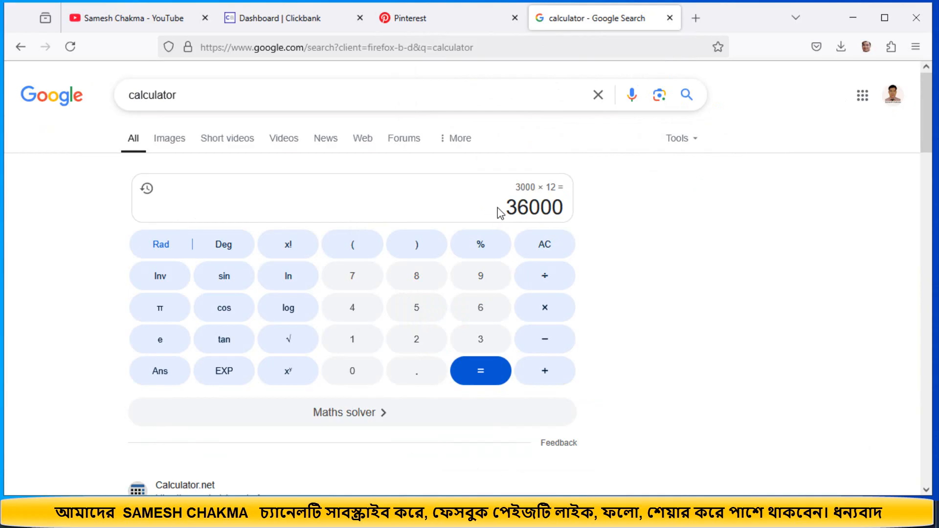
pyautogui.moveTo(509, 200); pyautogui.dragTo(567, 207)
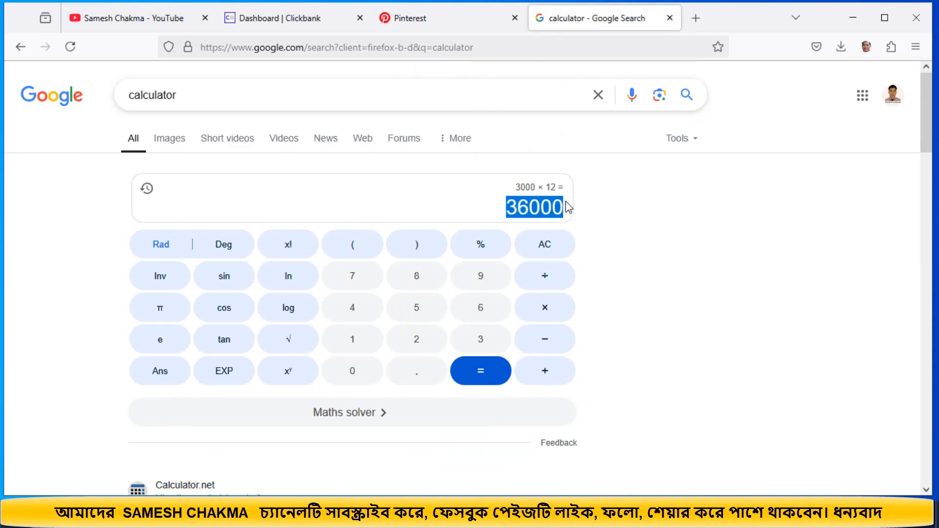
pyautogui.click(516, 206)
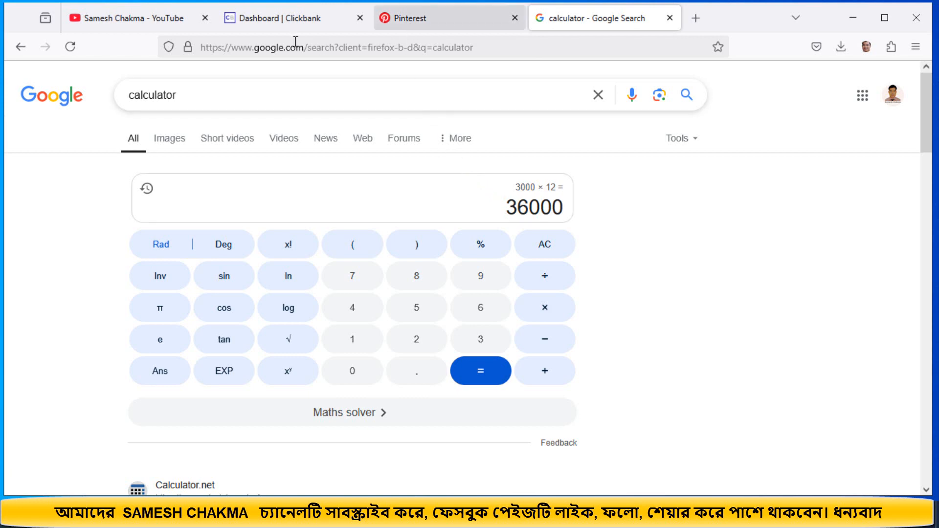
# Step: Open the Affiliate Marketplace from the Clickbank dashboard and show the Health & Fitness category
pyautogui.click(283, 17)
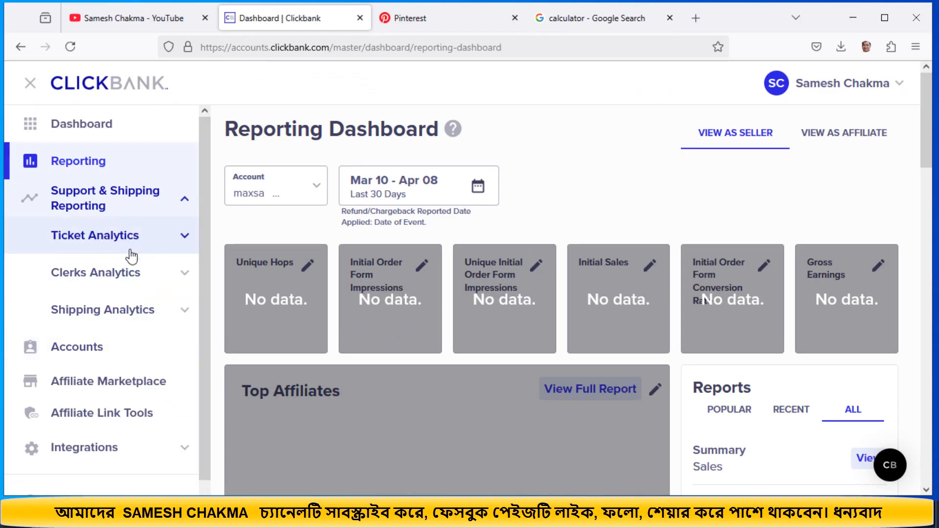
pyautogui.click(134, 393)
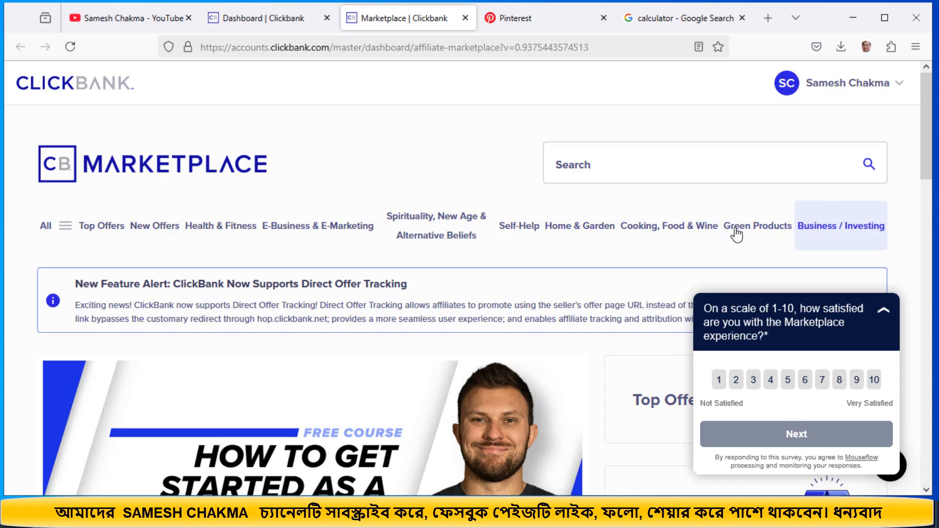
pyautogui.click(233, 235)
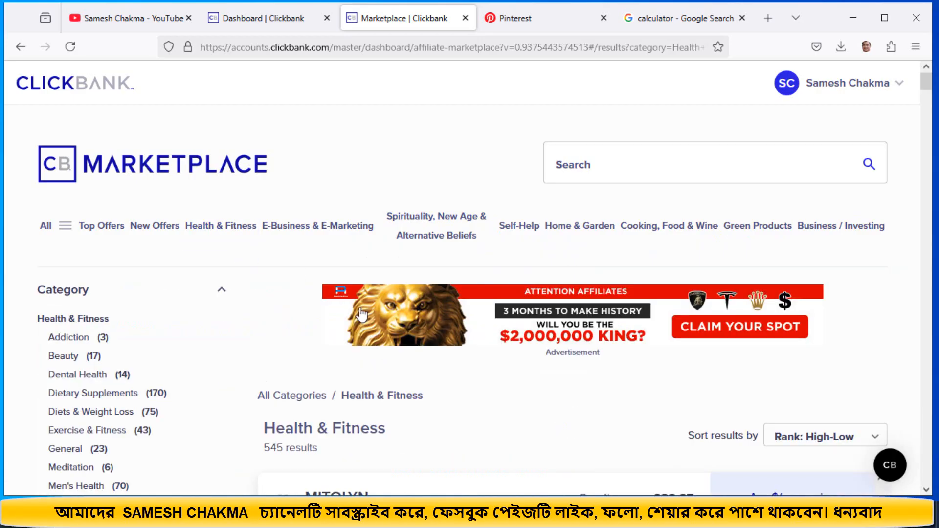
# Step: Examine the Health & Fitness subcategories and the MITOLYN offer at the head of the results
pyautogui.scroll(-3, 523, 395)
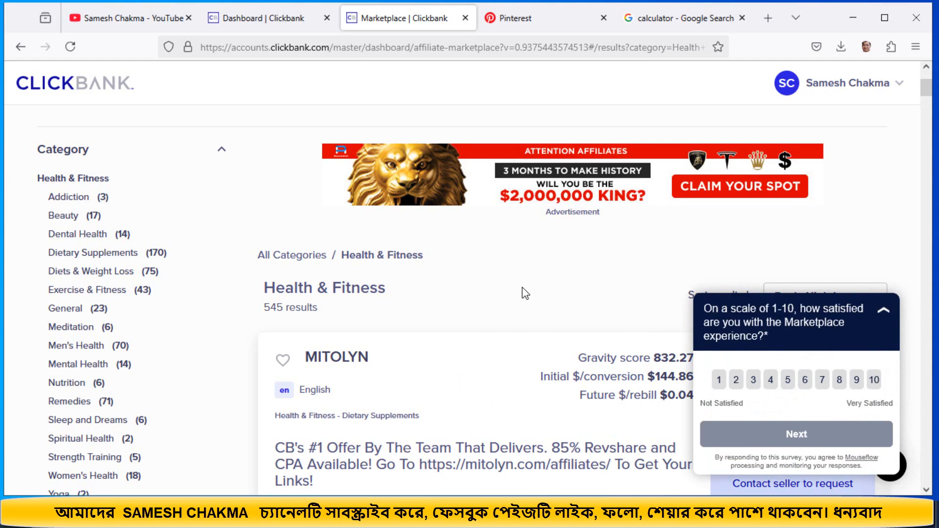
pyautogui.scroll(-3, 445, 330)
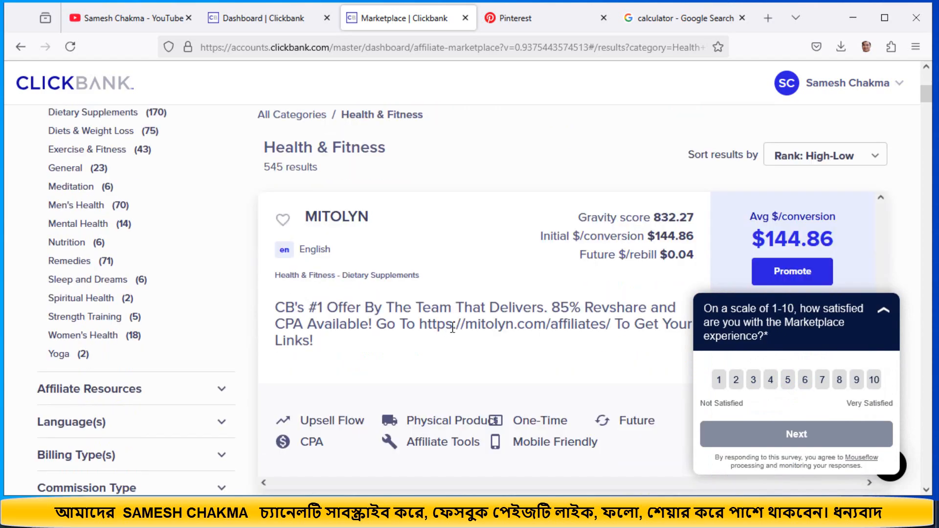
pyautogui.scroll(1, 452, 329)
pyautogui.scroll(1, 454, 334)
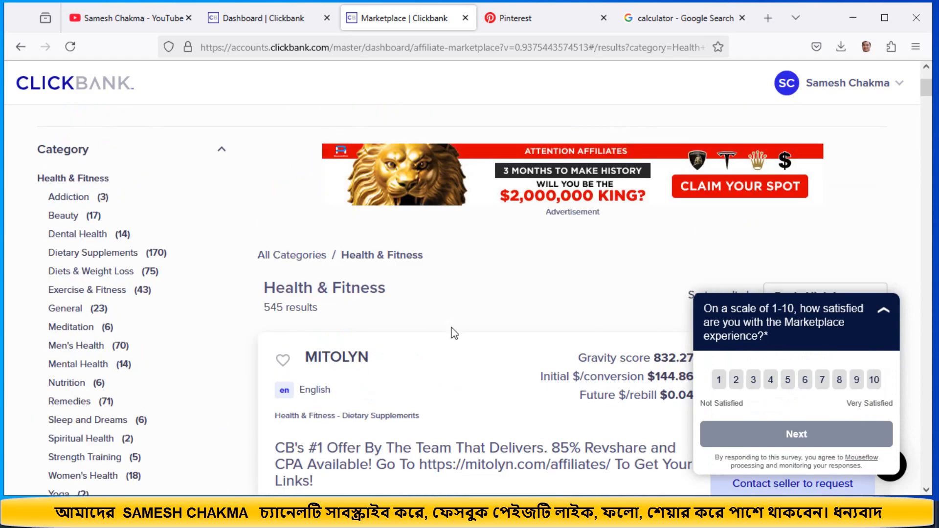
pyautogui.scroll(2, 452, 327)
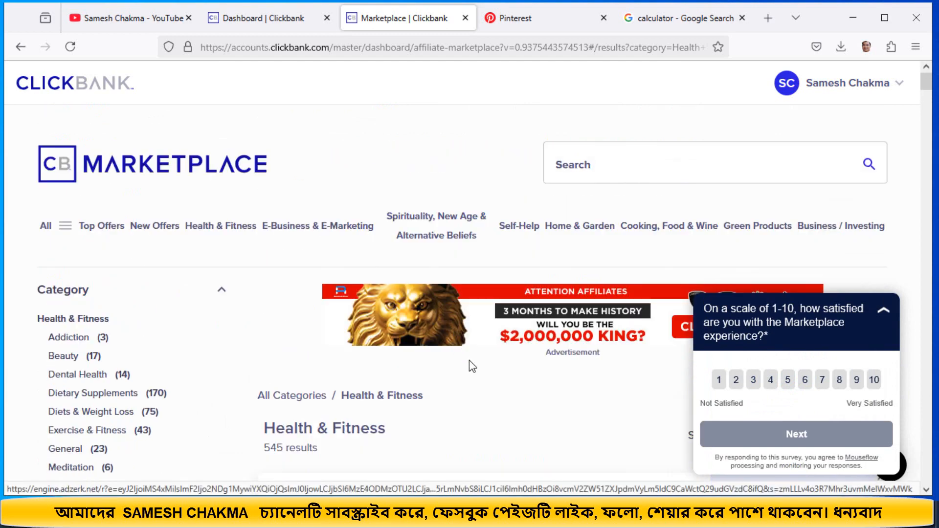
pyautogui.scroll(-2, 470, 362)
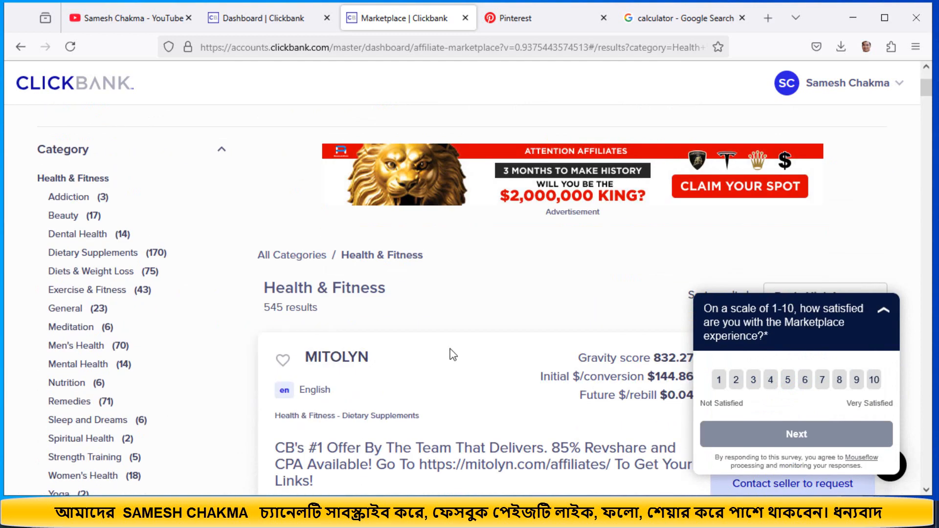
pyautogui.scroll(-2, 453, 356)
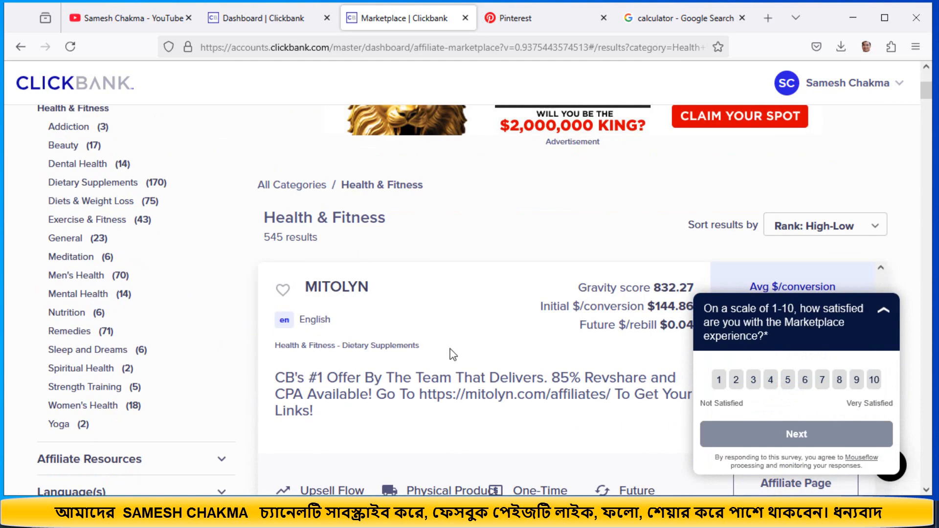
pyautogui.scroll(2, 453, 355)
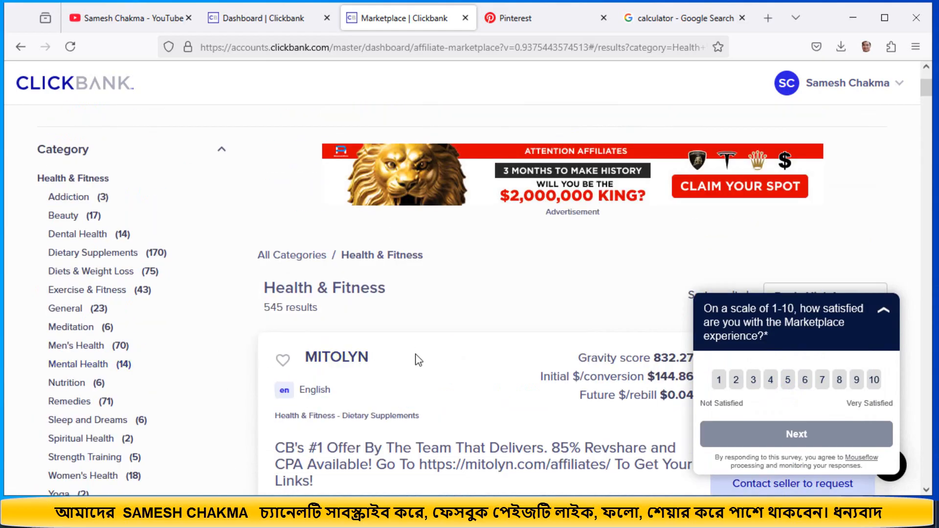
pyautogui.click(531, 22)
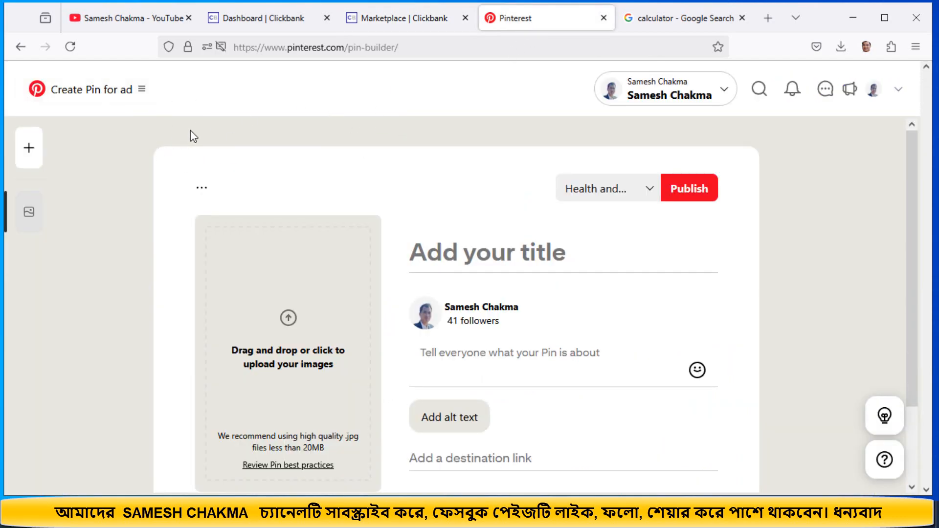
pyautogui.click(916, 47)
pyautogui.click(917, 48)
pyautogui.click(821, 52)
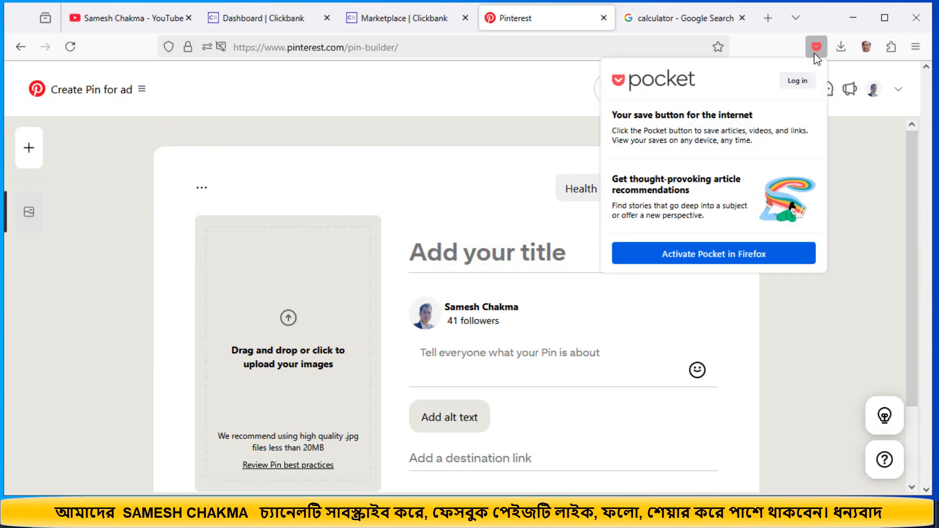
pyautogui.click(814, 44)
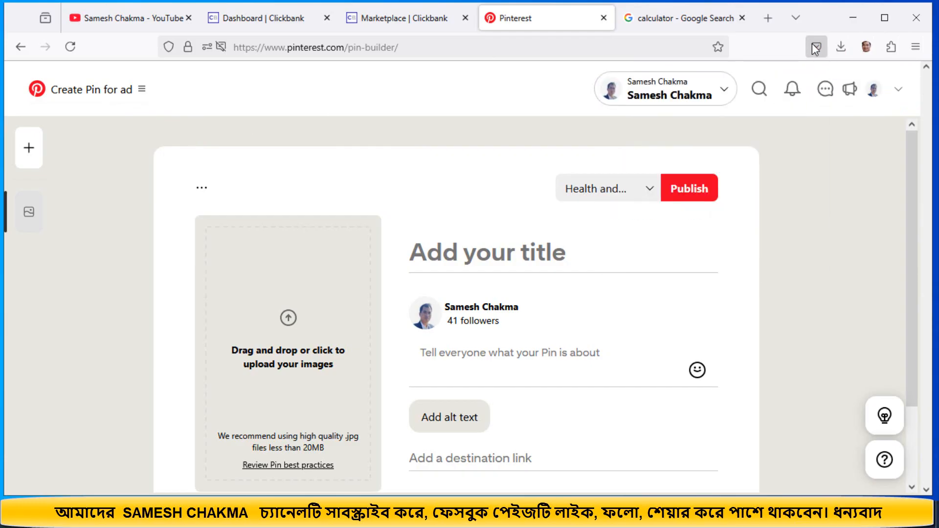
pyautogui.click(841, 49)
pyautogui.click(842, 49)
# Step: Return to the Clickbank marketplace and filter the Health & Fitness offers to the Women's Health subcategory
pyautogui.click(407, 18)
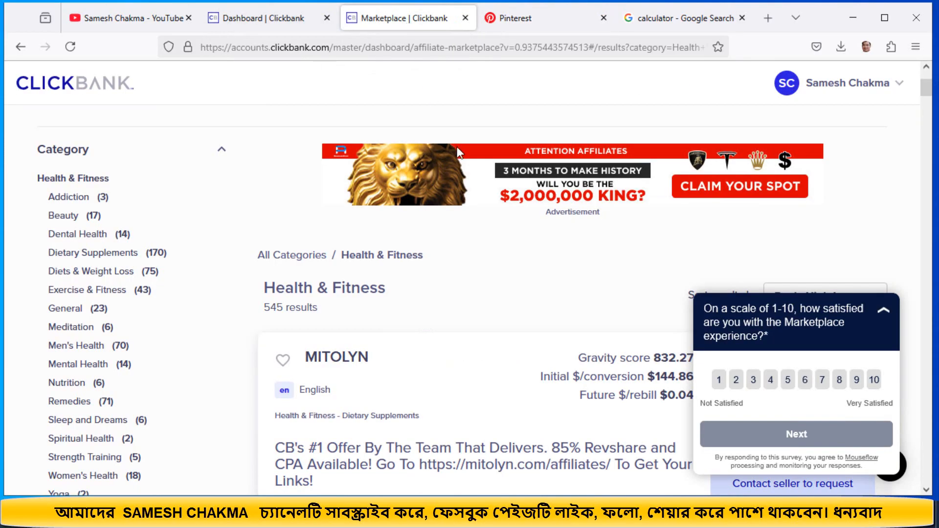
pyautogui.scroll(-3, 479, 374)
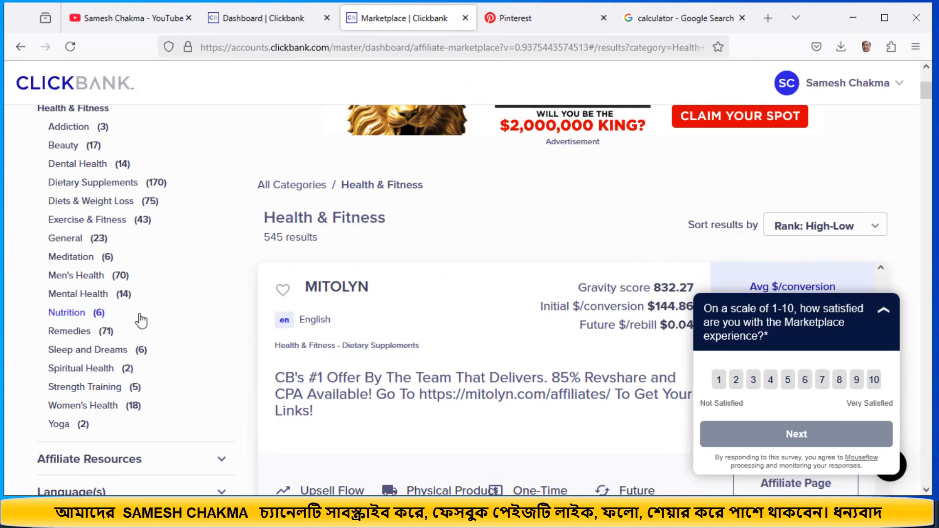
pyautogui.scroll(3, 178, 288)
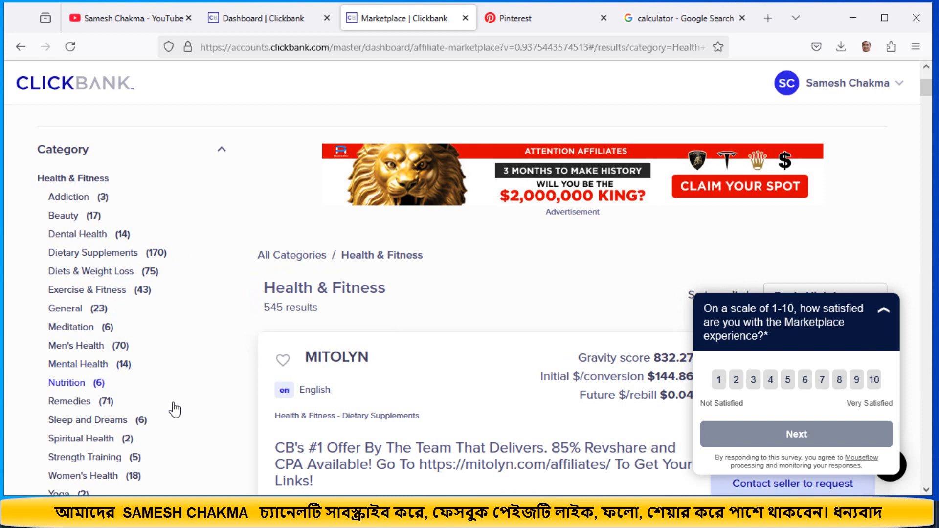
pyautogui.scroll(-2, 162, 432)
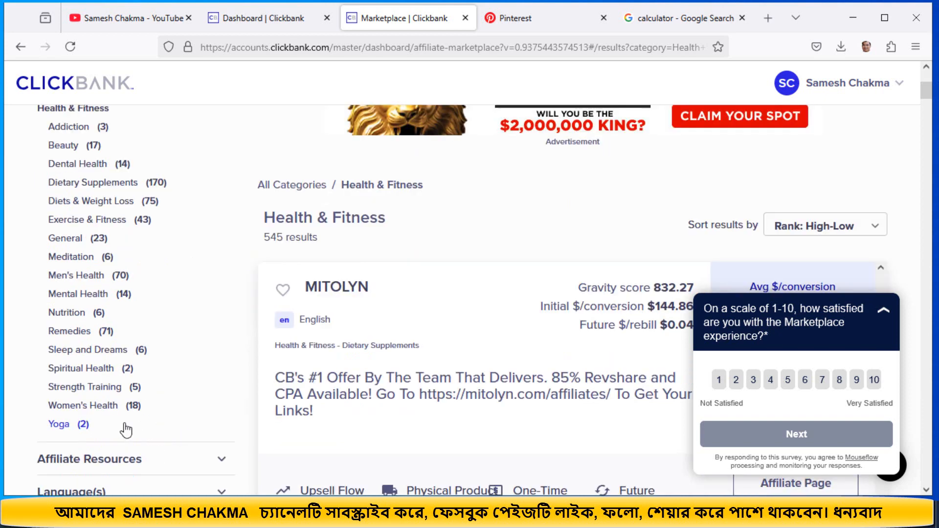
pyautogui.click(106, 406)
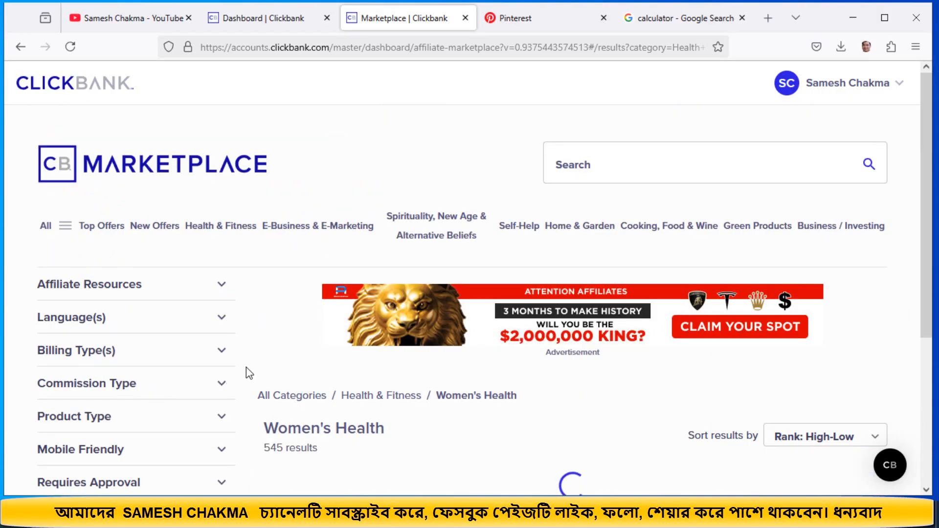
# Step: Review the first Women's Health offers, FemiPro and Primera, including their gravity scores and average earnings per conversion
pyautogui.scroll(-5, 343, 401)
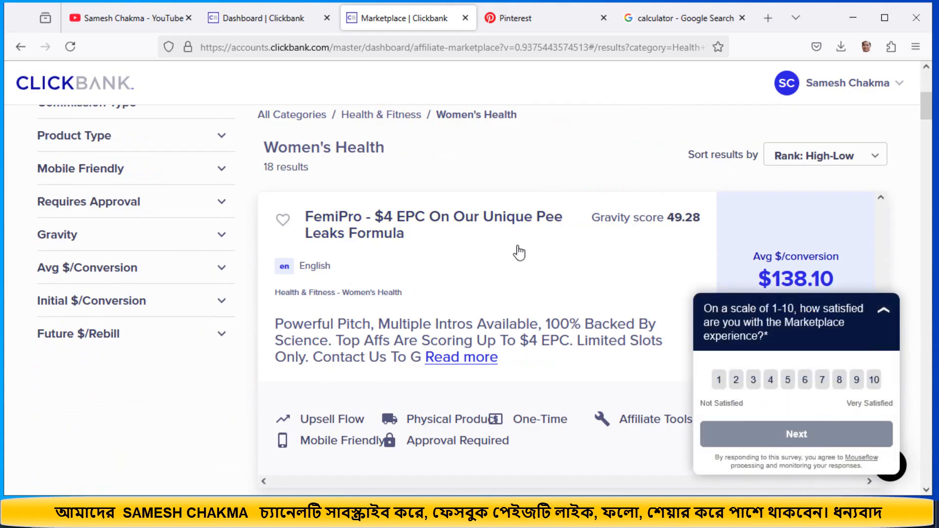
pyautogui.scroll(-1, 518, 251)
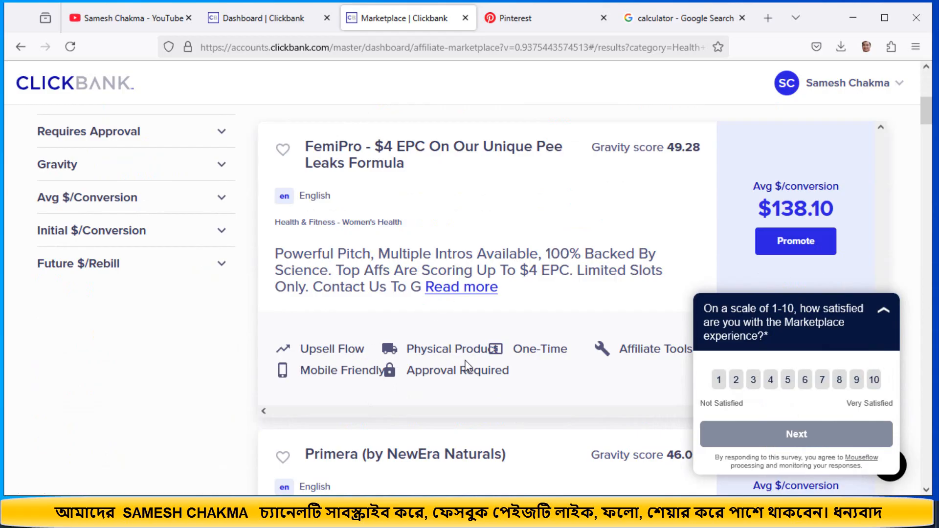
pyautogui.scroll(-1, 568, 375)
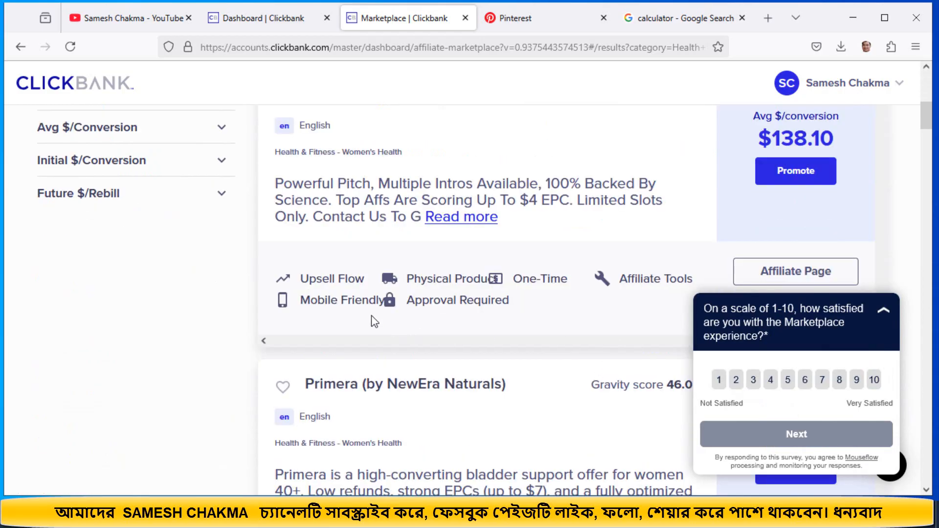
pyautogui.scroll(2, 507, 310)
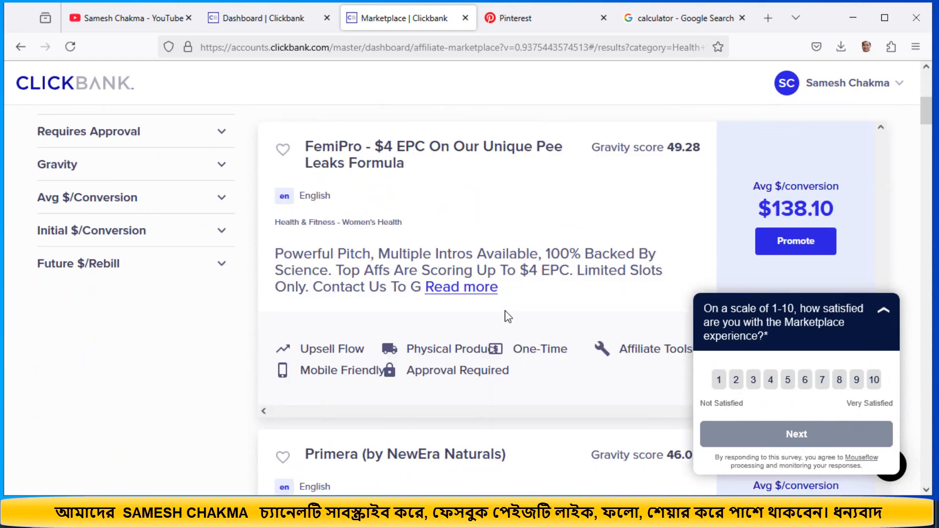
# Step: Try to create a tracking link for the FemiPro offer with the affiliate nickname maxsam24, and dismiss the approval notice
pyautogui.scroll(-2, 482, 291)
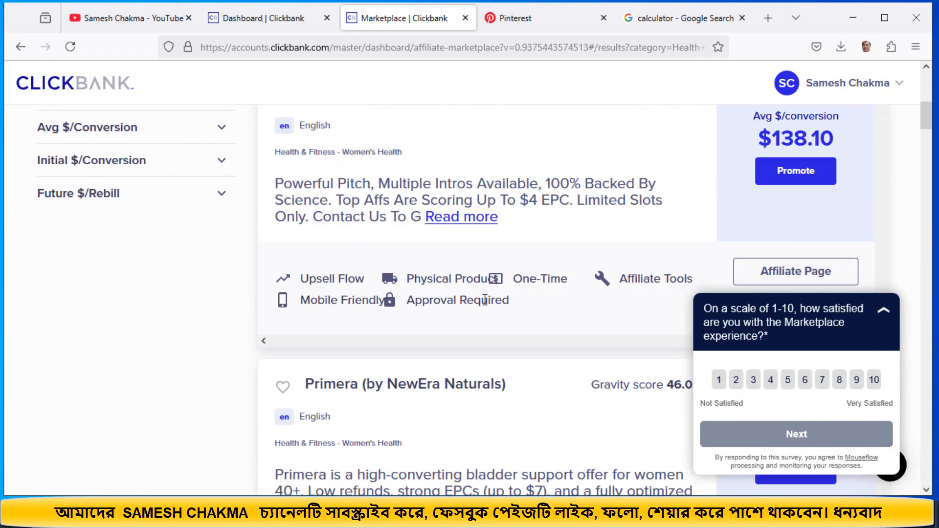
pyautogui.scroll(2, 499, 306)
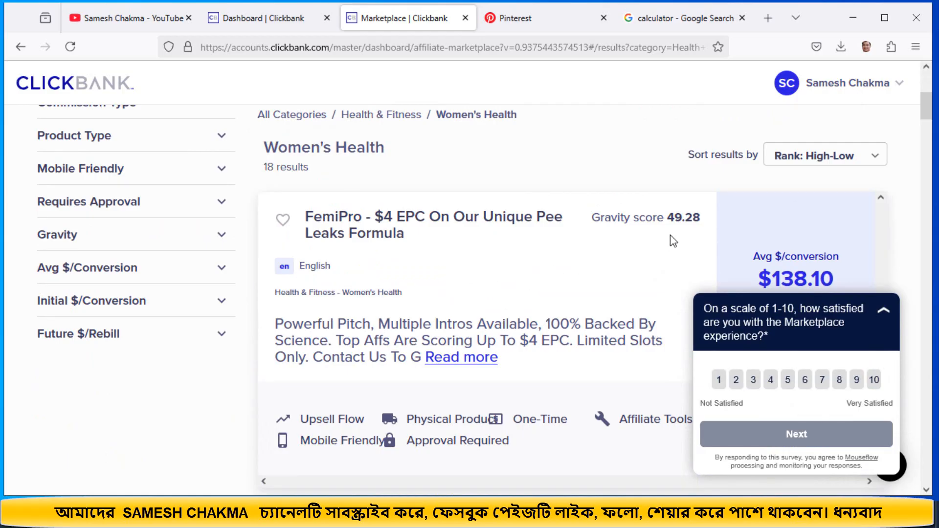
pyautogui.scroll(-1, 572, 265)
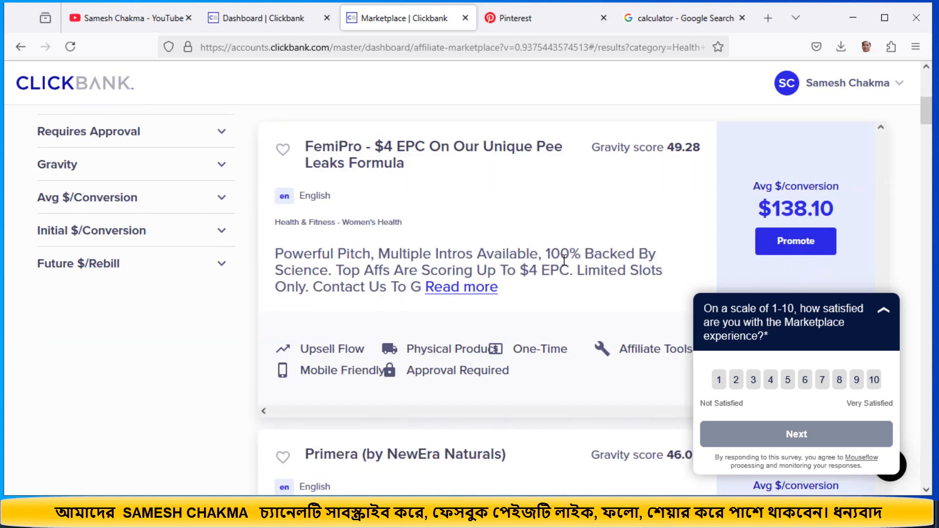
pyautogui.scroll(1, 569, 300)
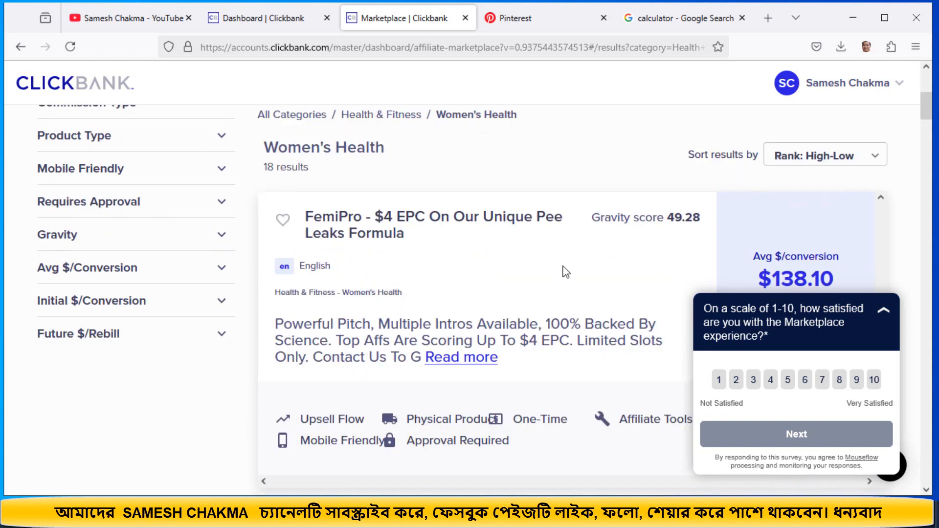
pyautogui.scroll(-1, 538, 270)
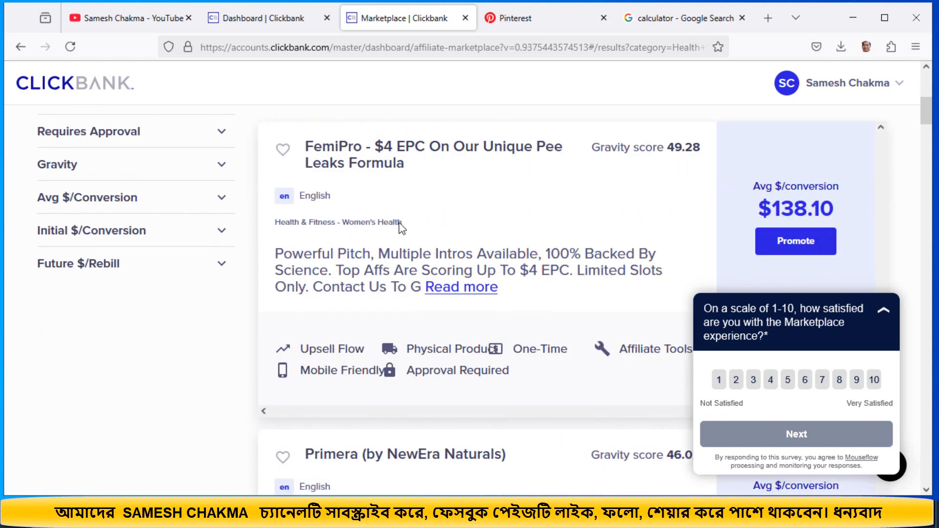
pyautogui.click(783, 250)
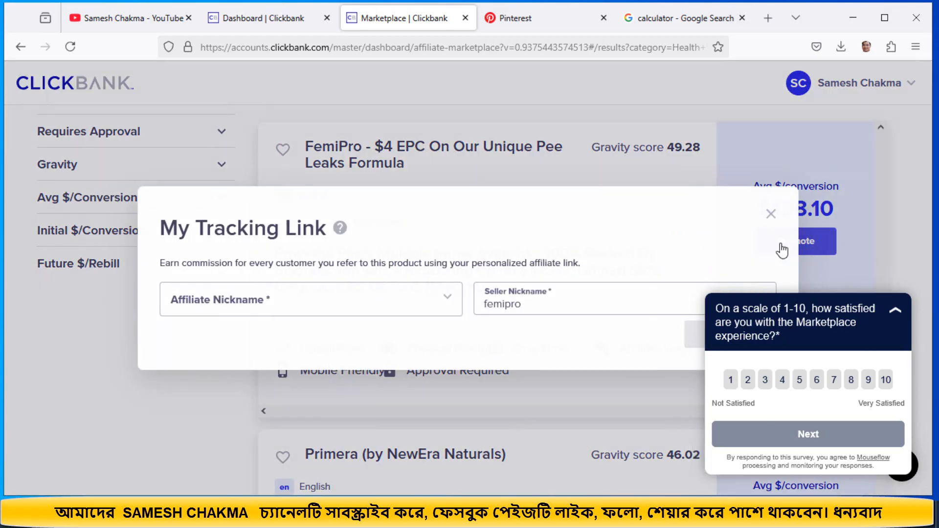
pyautogui.click(306, 297)
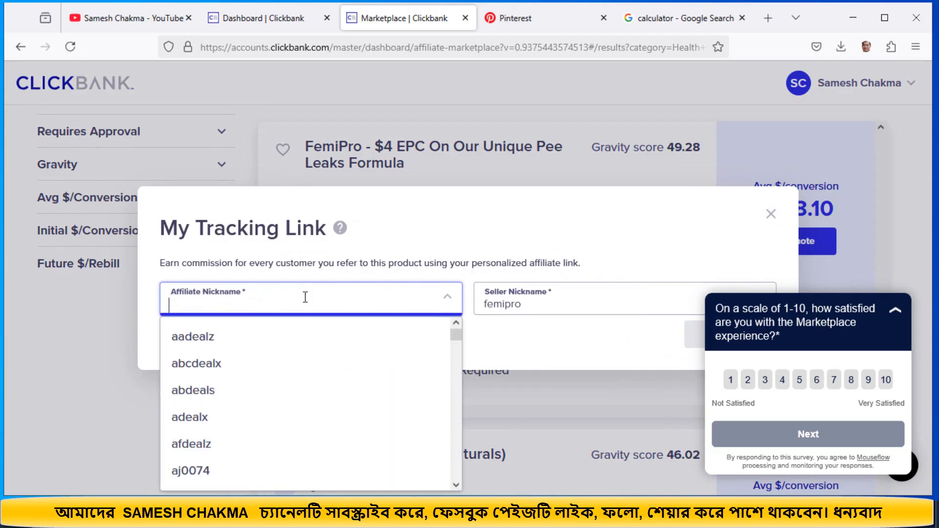
pyautogui.write('maxsam')
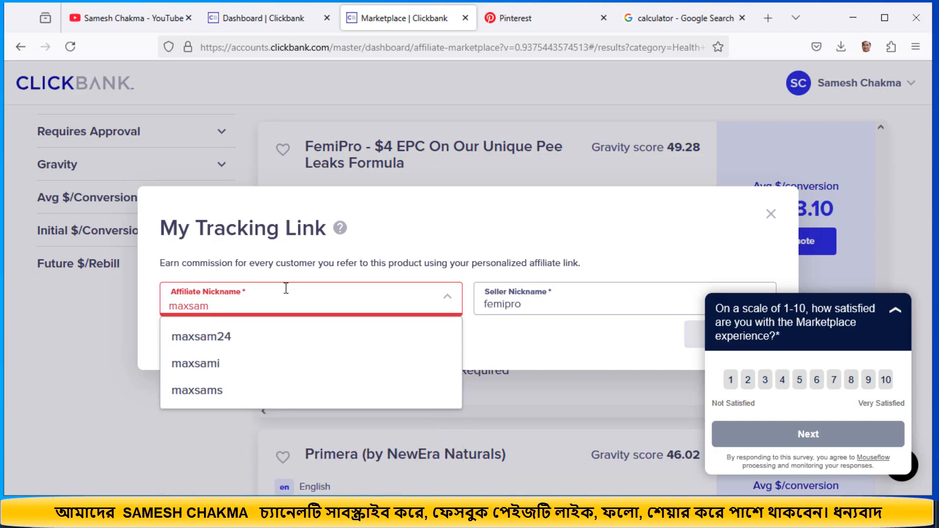
pyautogui.click(262, 342)
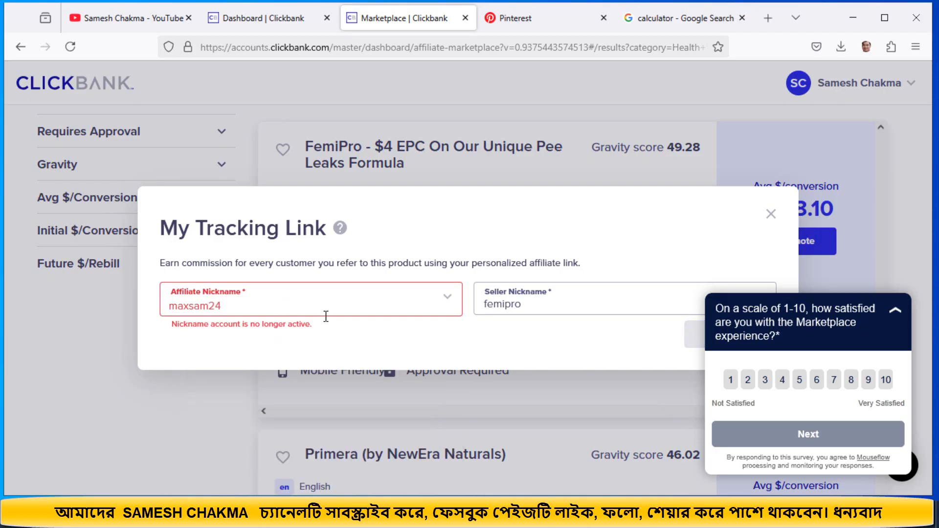
pyautogui.click(554, 316)
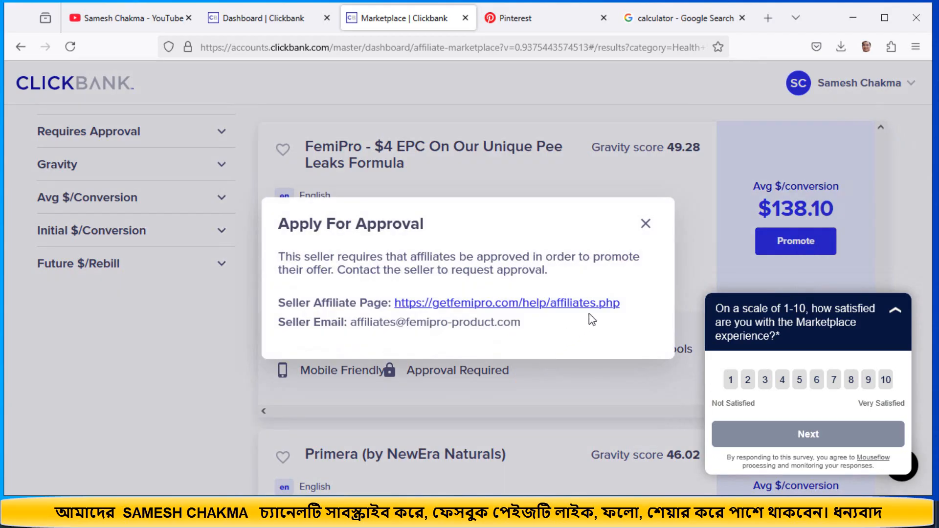
pyautogui.click(646, 223)
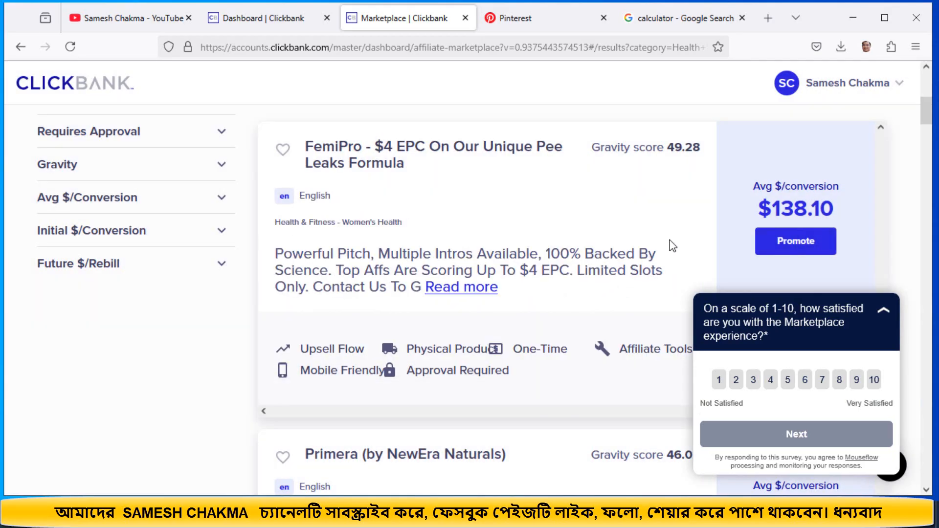
# Step: Try to create a tracking link for Primera (by NewEra Naturals) with the nickname maxsam24, and dismiss the approval notice
pyautogui.scroll(-4, 677, 247)
pyautogui.scroll(-1, 677, 247)
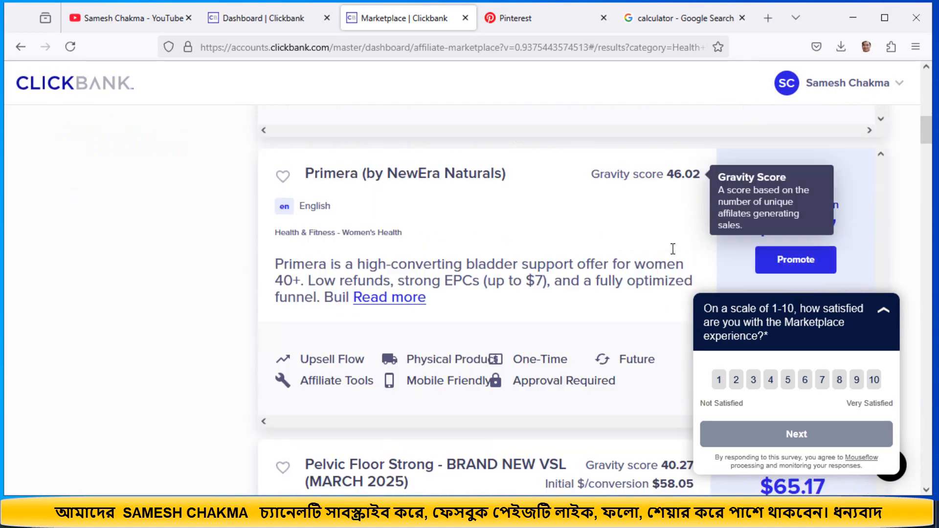
pyautogui.click(796, 261)
pyautogui.click(314, 305)
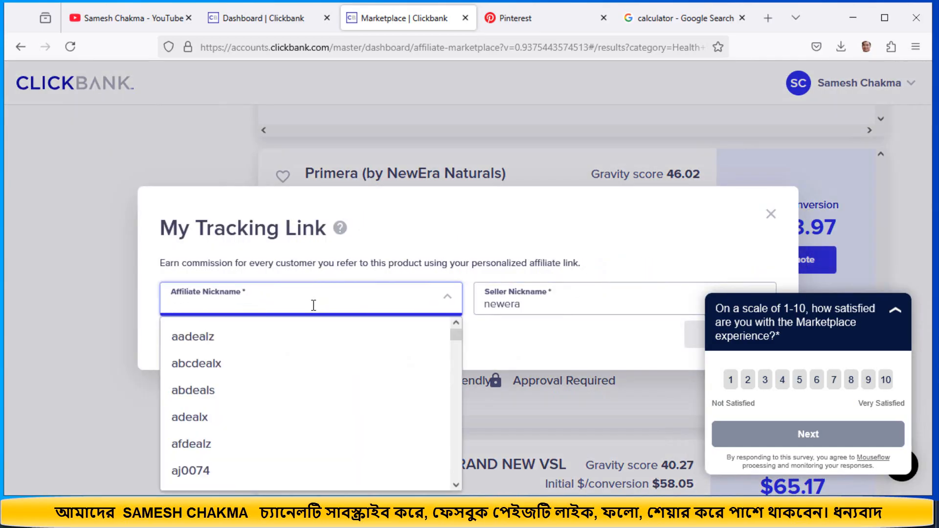
pyautogui.write('sam')
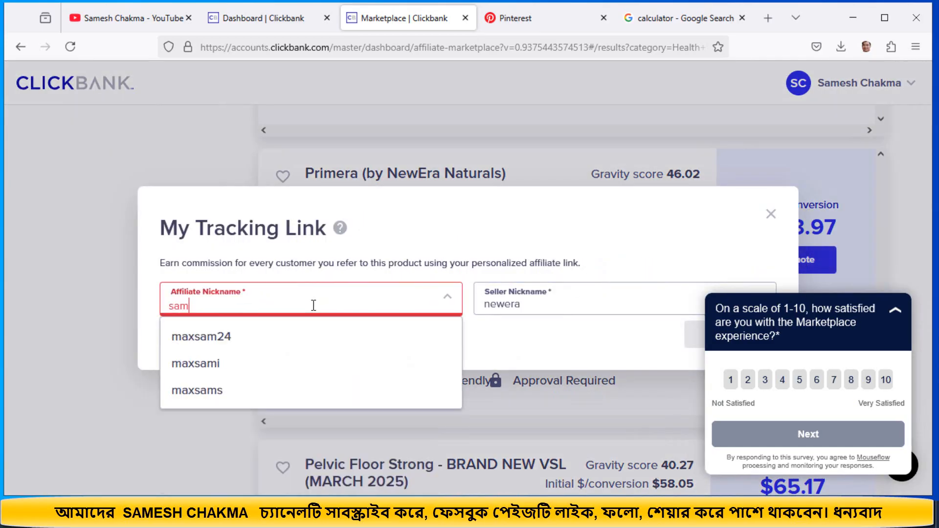
pyautogui.click(273, 338)
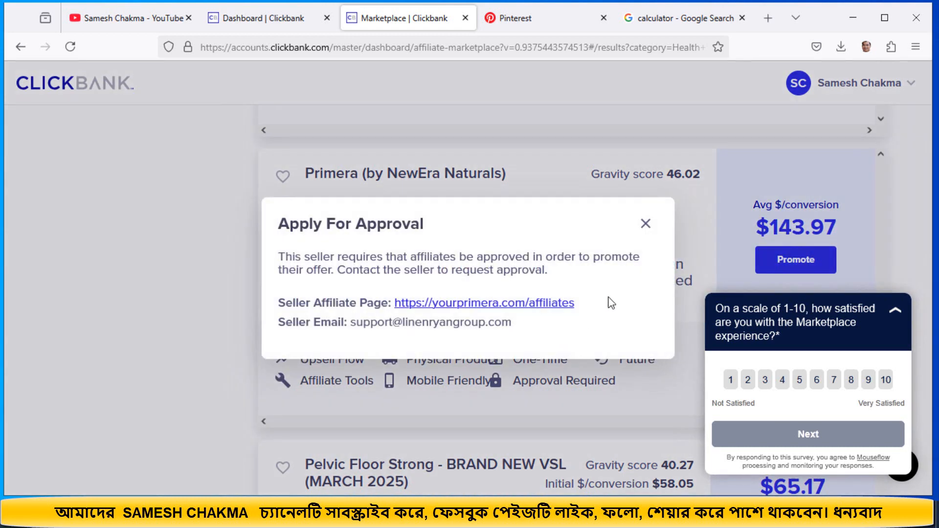
pyautogui.click(645, 226)
# Step: Try to create a tracking link for the Pelvic Floor Strong offer with the nickname maxsam24, and dismiss the approval notice
pyautogui.scroll(-5, 553, 267)
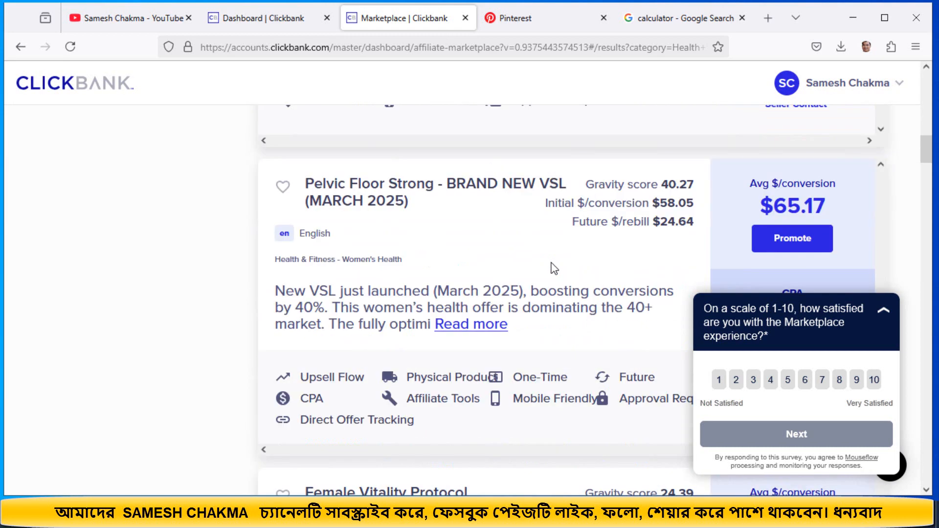
pyautogui.click(785, 242)
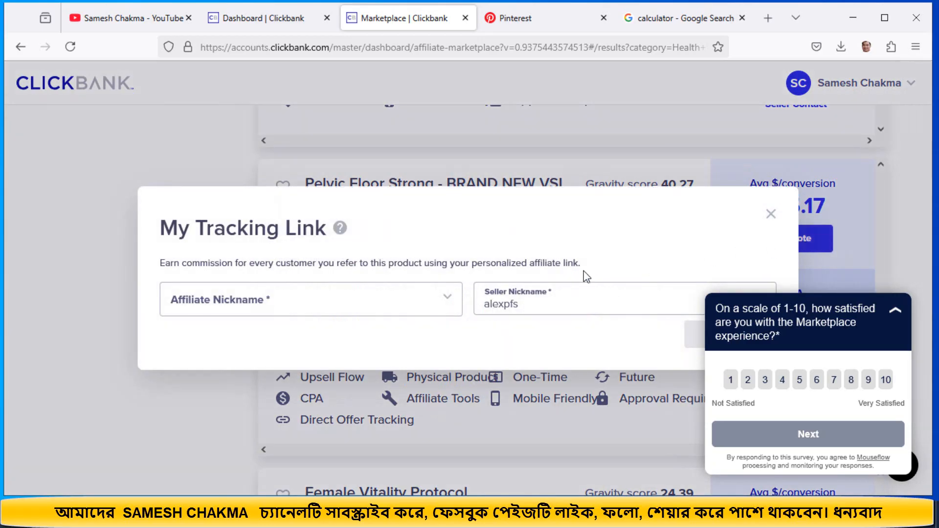
pyautogui.click(352, 301)
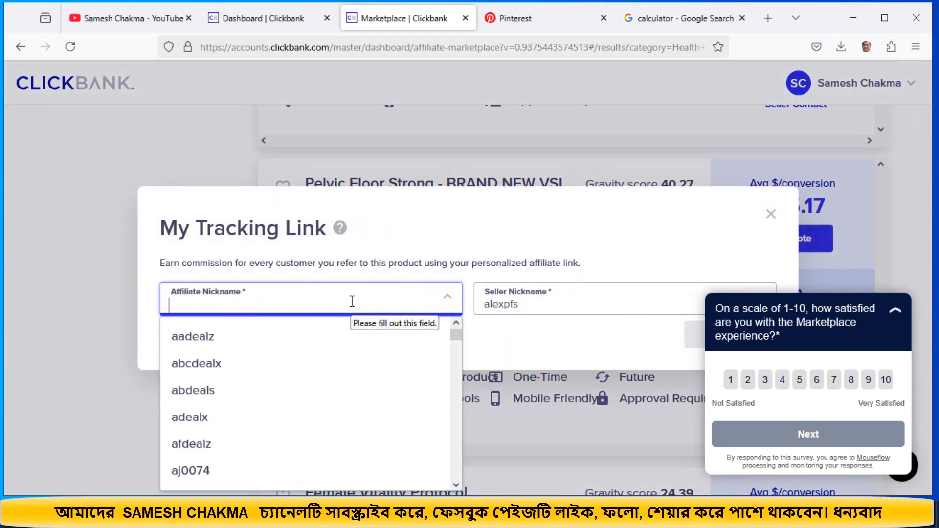
pyautogui.write('ma')
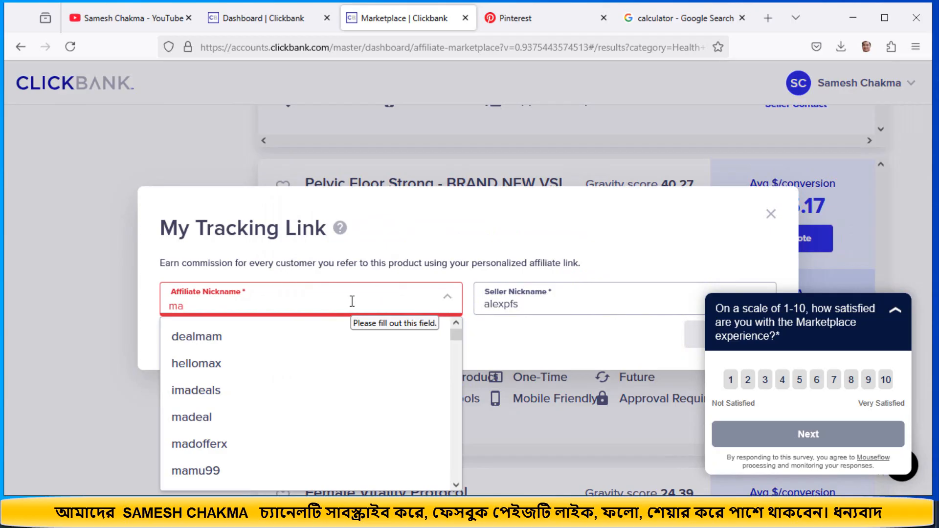
pyautogui.write('xsan')
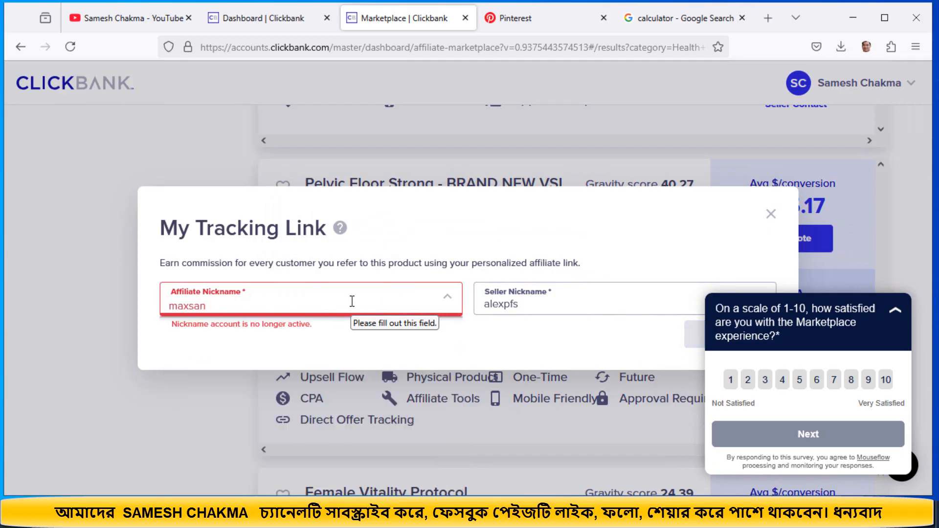
pyautogui.press('BackSpace')
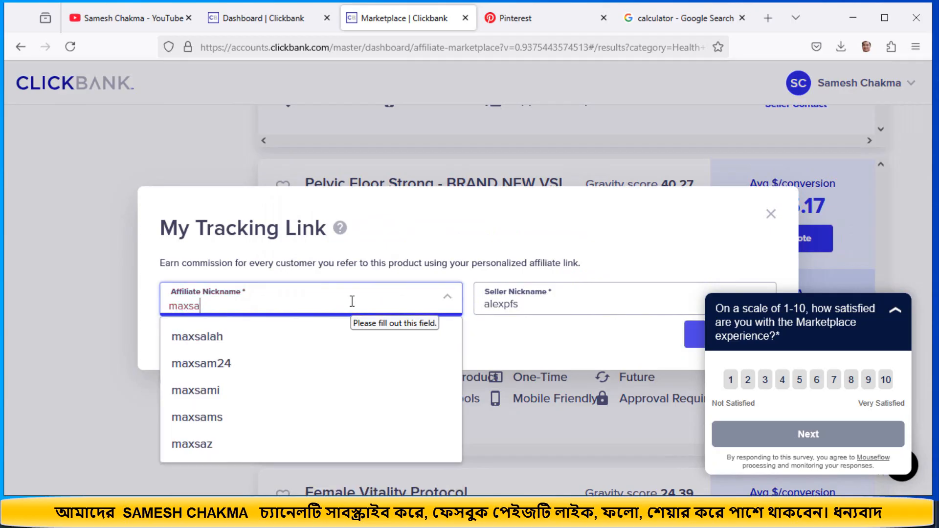
pyautogui.write('m')
pyautogui.click(251, 338)
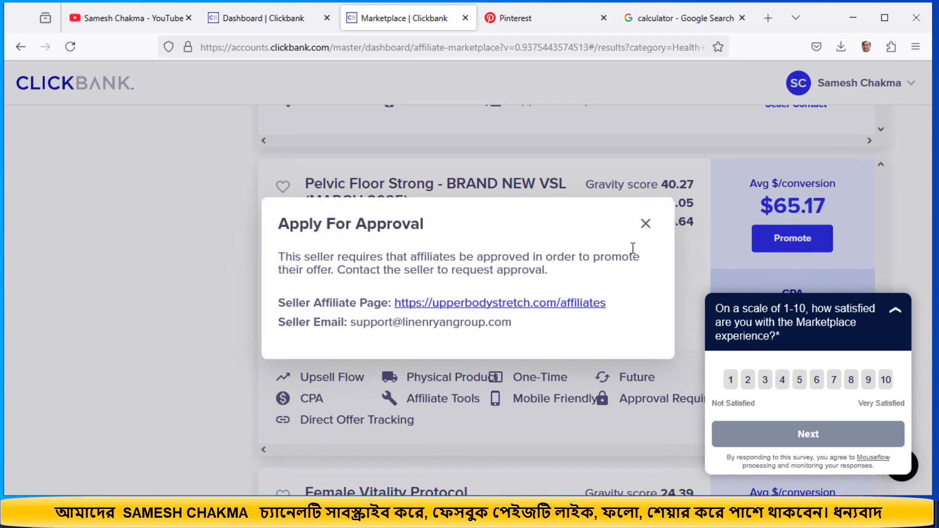
pyautogui.click(645, 224)
# Step: Try to create a tracking link for Female Vitality Protocol with the nickname maxsam24, and dismiss the approval notice
pyautogui.scroll(-5, 572, 293)
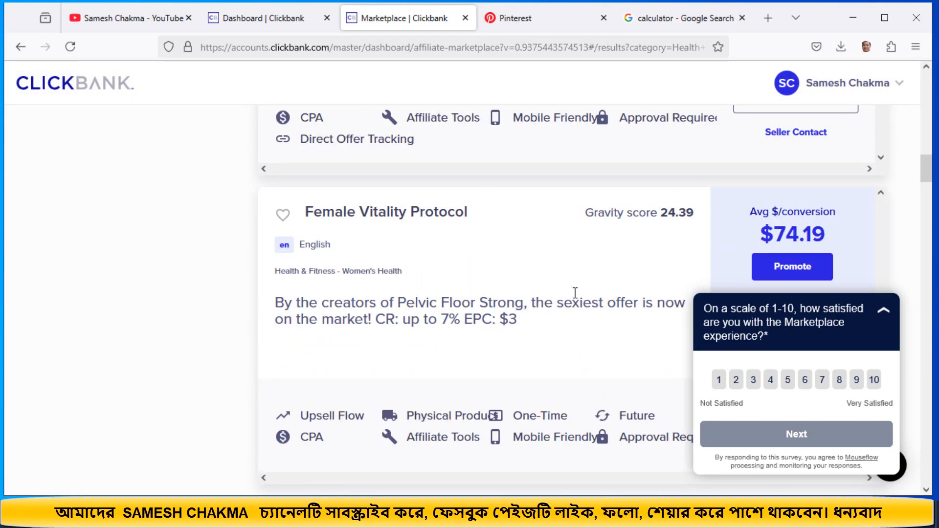
pyautogui.click(786, 266)
pyautogui.click(315, 300)
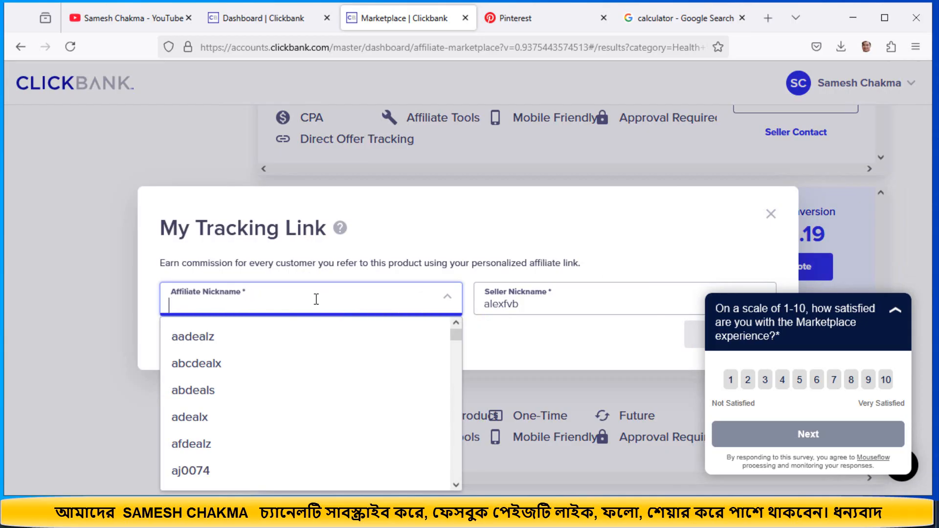
pyautogui.write('max')
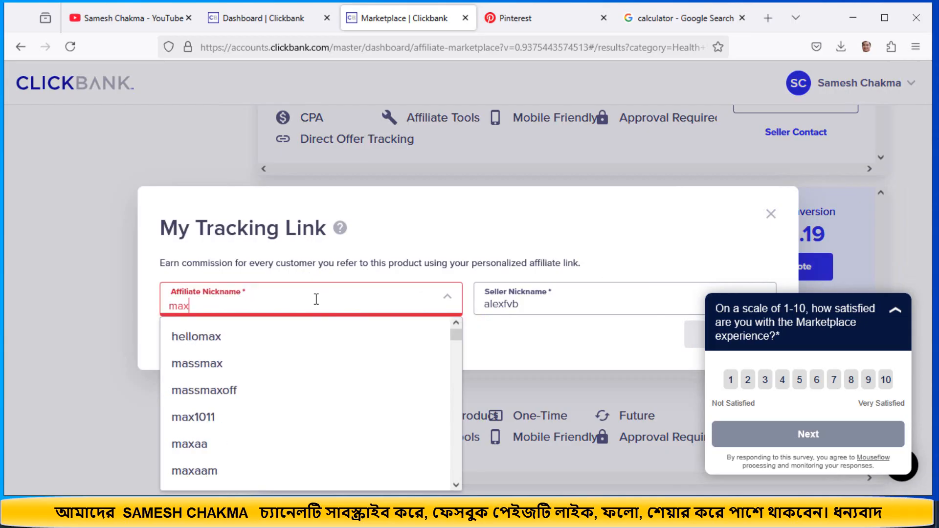
pyautogui.write('sam')
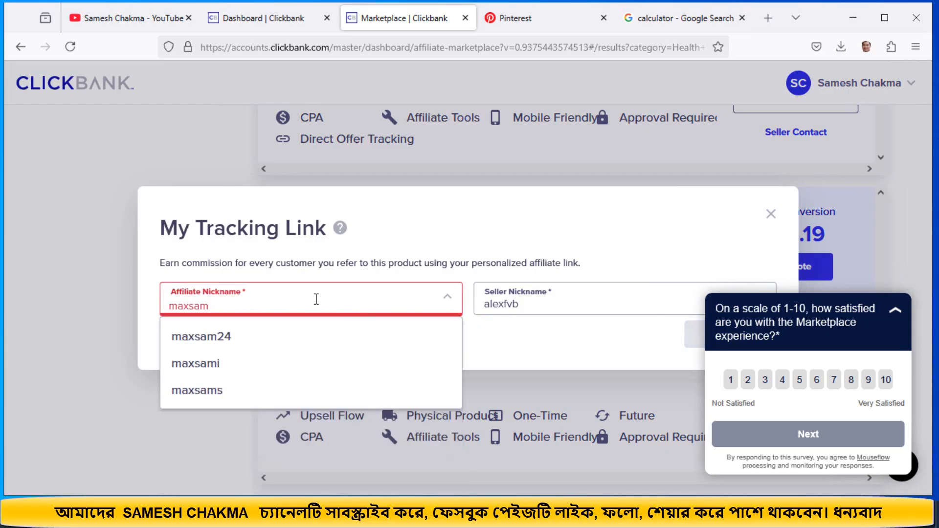
pyautogui.click(202, 343)
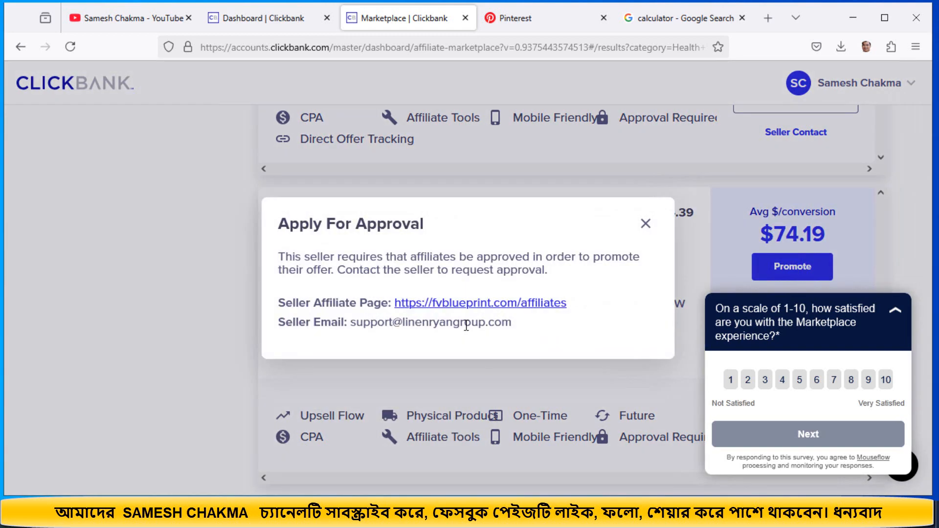
pyautogui.click(646, 223)
# Step: Create an encrypted HopLink for the BioVanish offer with the affiliate nickname maxsam24 and show the generated link
pyautogui.scroll(-3, 640, 312)
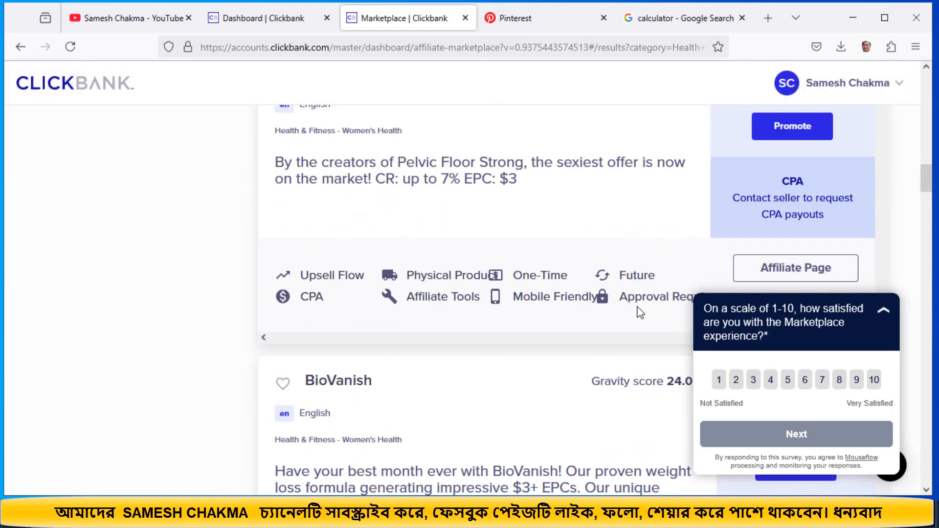
pyautogui.scroll(-5, 640, 312)
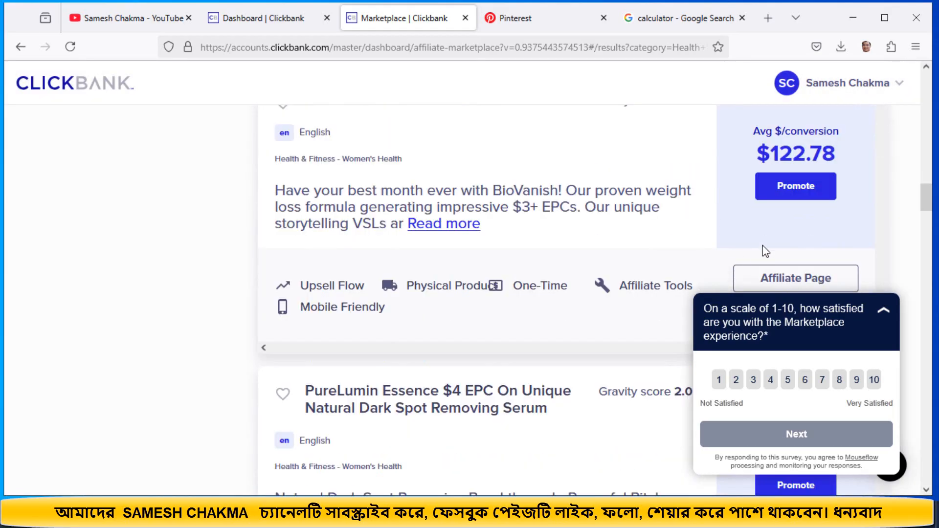
pyautogui.click(802, 193)
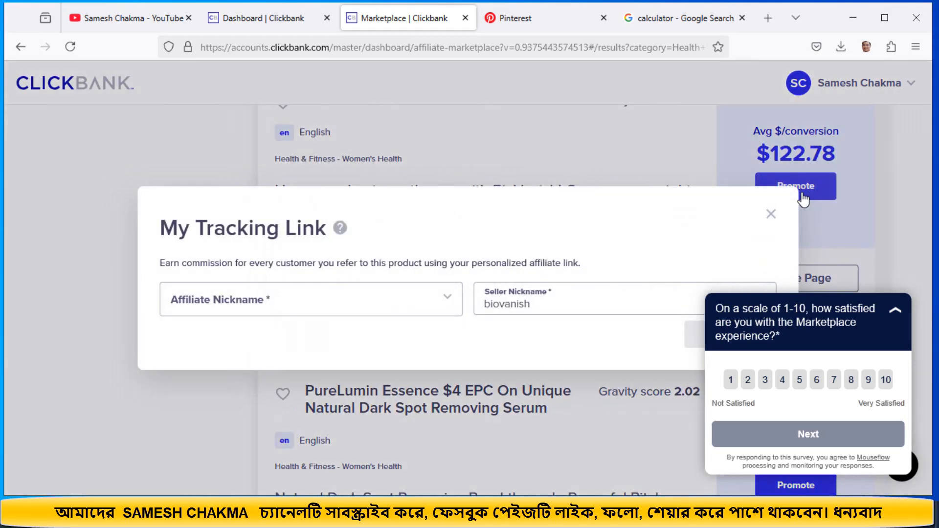
pyautogui.click(348, 300)
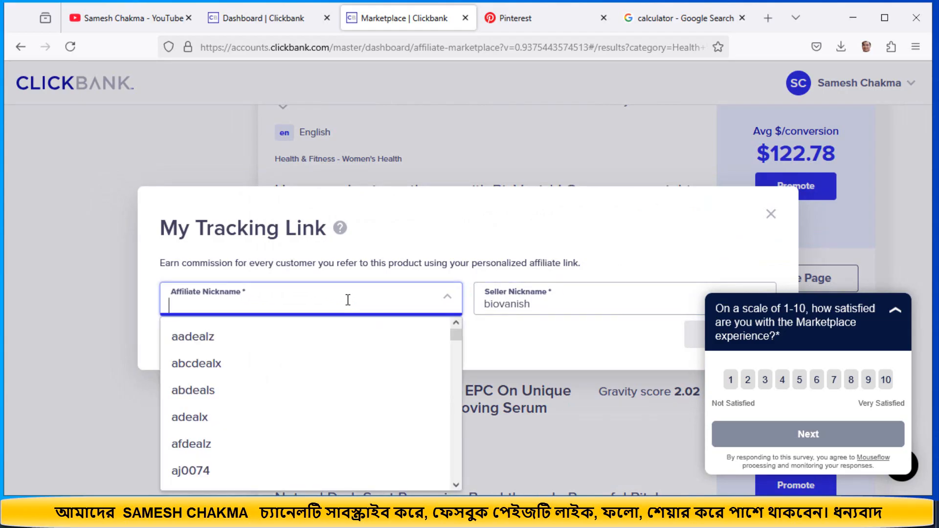
pyautogui.write('maxsa')
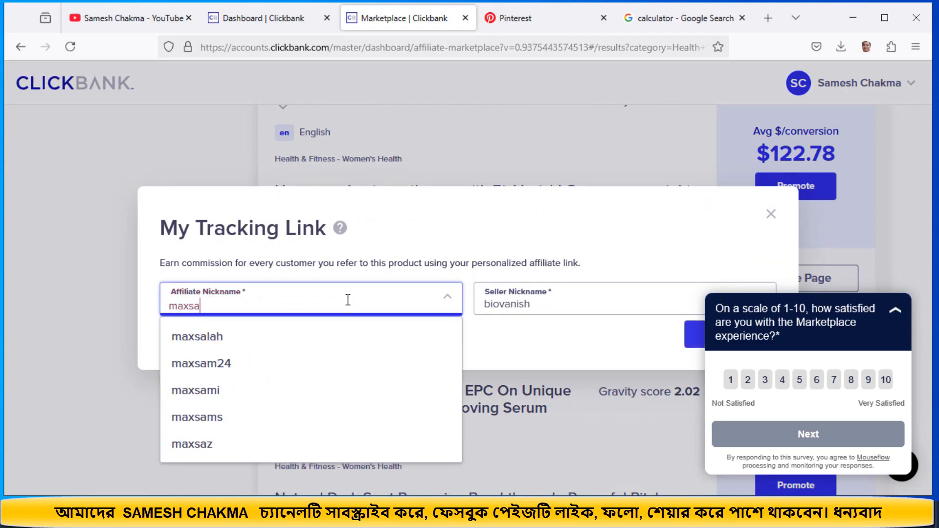
pyautogui.write('m')
pyautogui.click(236, 342)
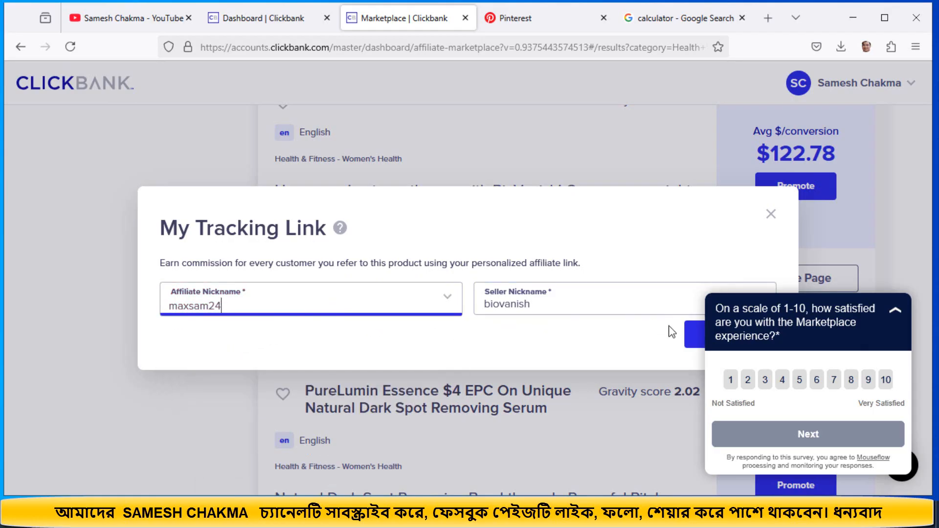
pyautogui.click(697, 338)
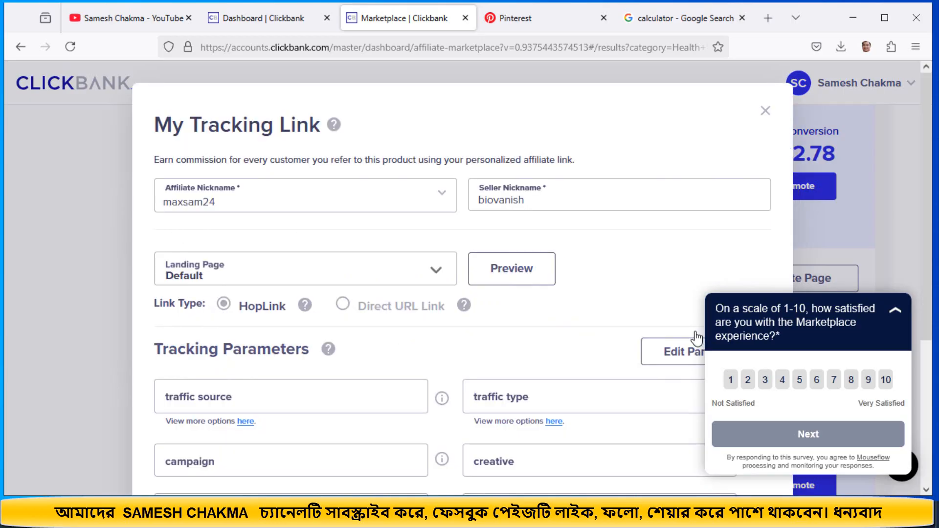
pyautogui.scroll(-4, 552, 332)
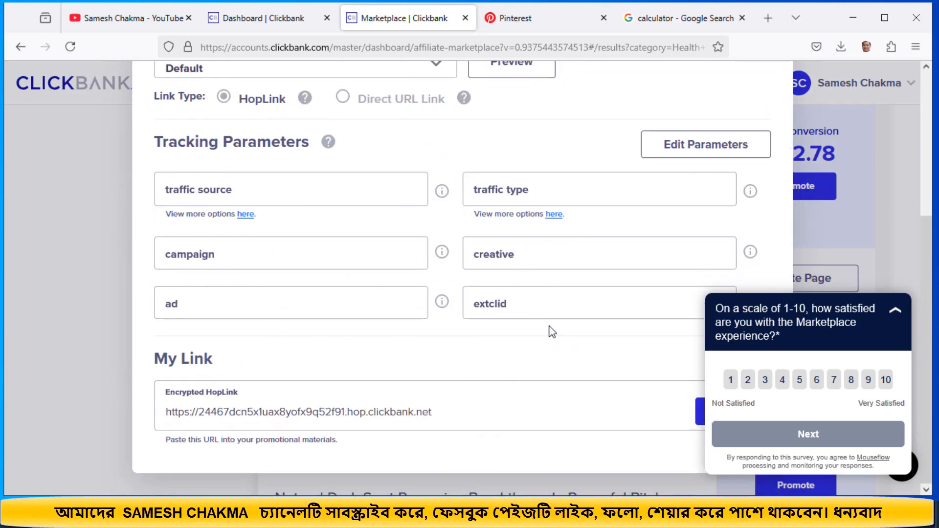
# Step: Preview the Default landing page of the BioVanish offer and close the calculator search page
pyautogui.scroll(2, 563, 337)
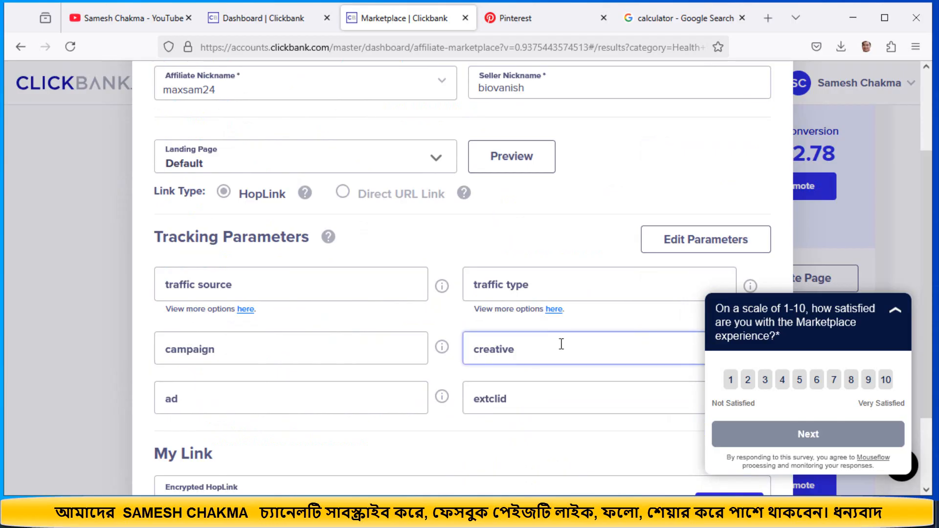
pyautogui.scroll(2, 358, 381)
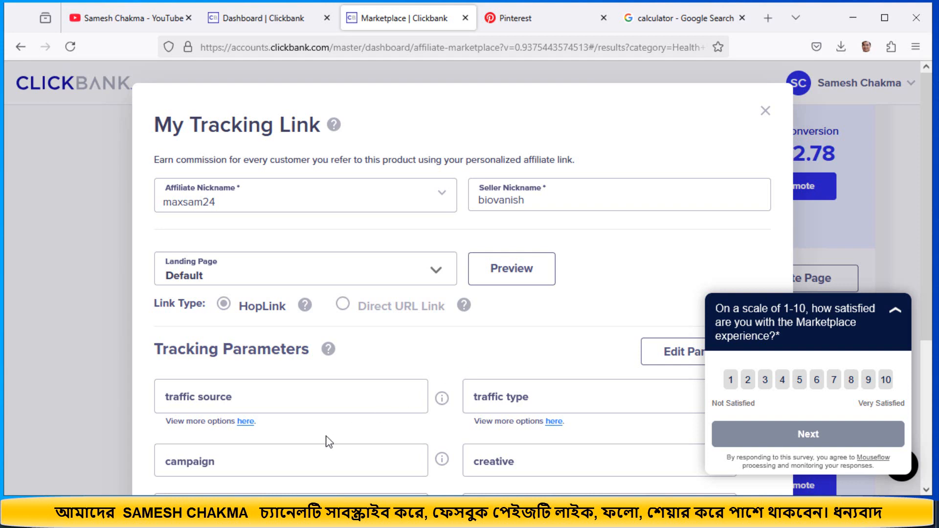
pyautogui.scroll(-3, 328, 442)
pyautogui.scroll(3, 434, 379)
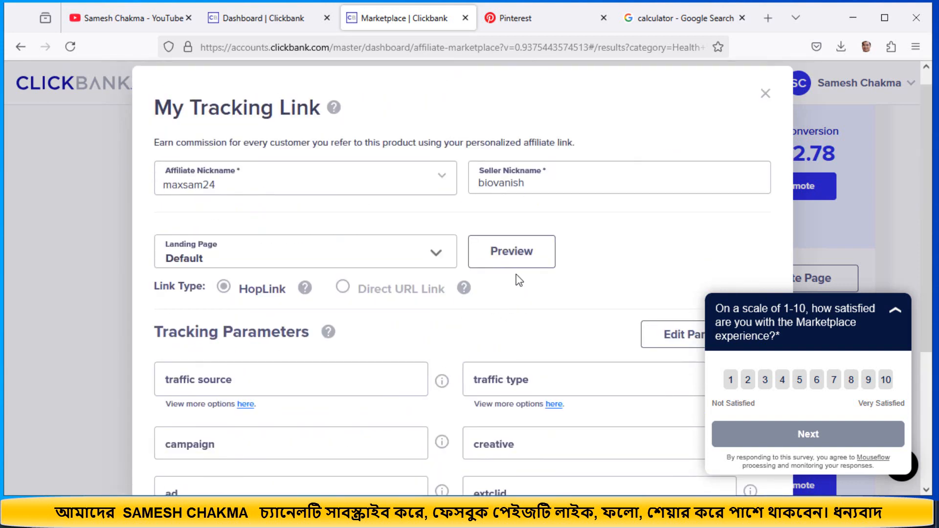
pyautogui.rightClick(524, 260)
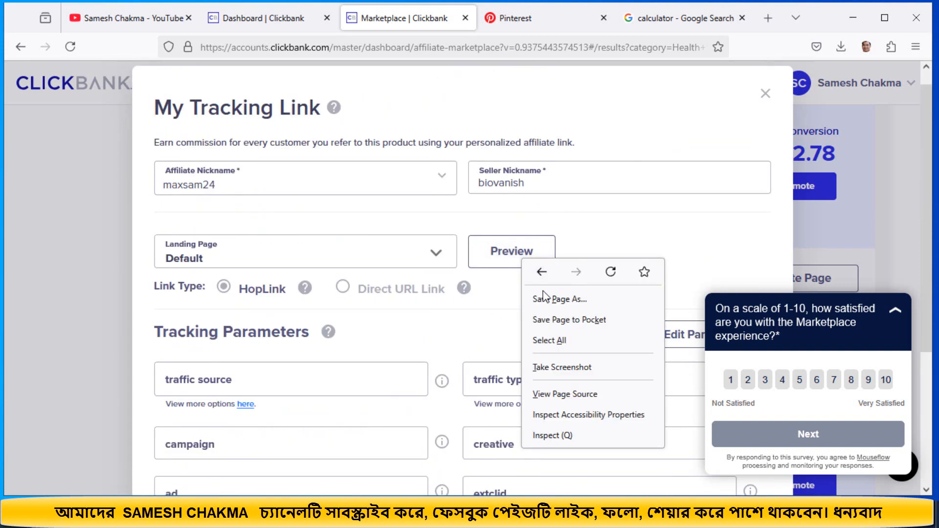
pyautogui.click(509, 252)
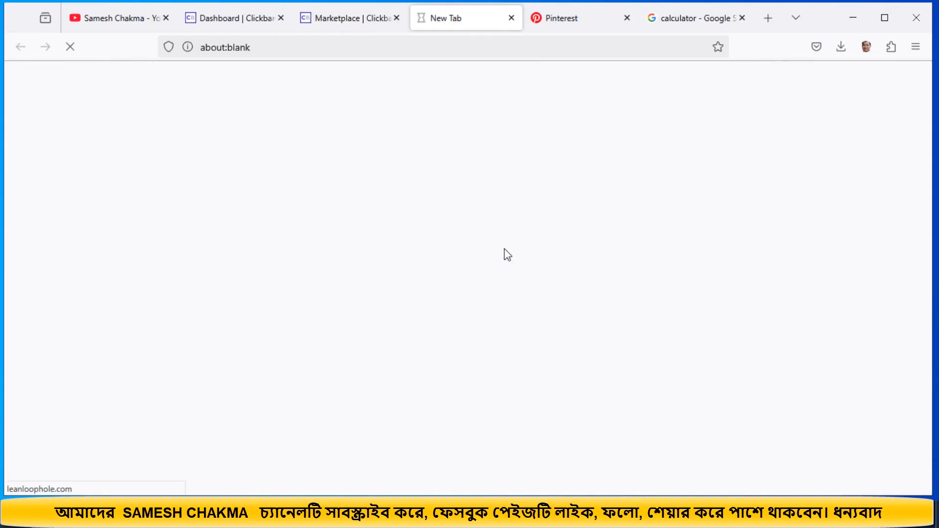
pyautogui.click(742, 17)
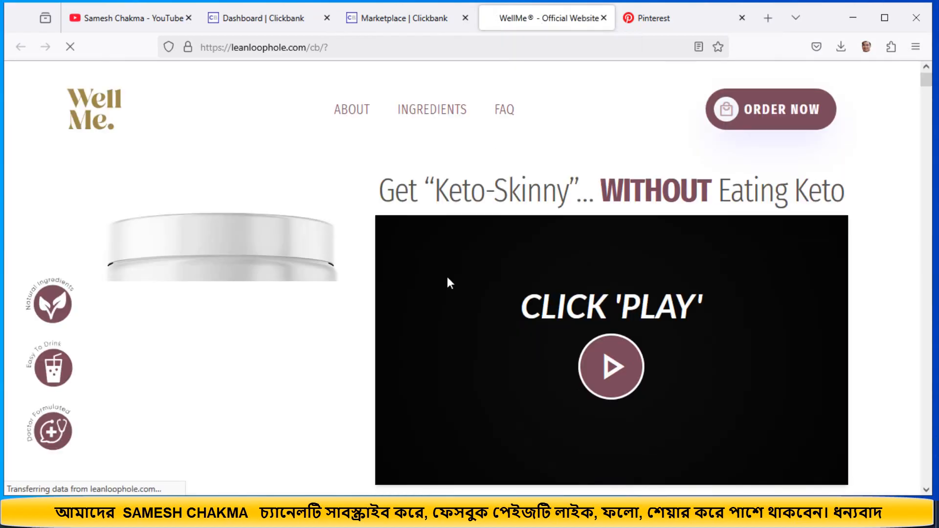
# Step: Examine the WellMe BioVanish sales page, from its headline video through the weight loss method to the ingredients section
pyautogui.scroll(-5, 446, 275)
pyautogui.scroll(5, 448, 280)
pyautogui.scroll(-6, 341, 313)
pyautogui.scroll(-10, 341, 314)
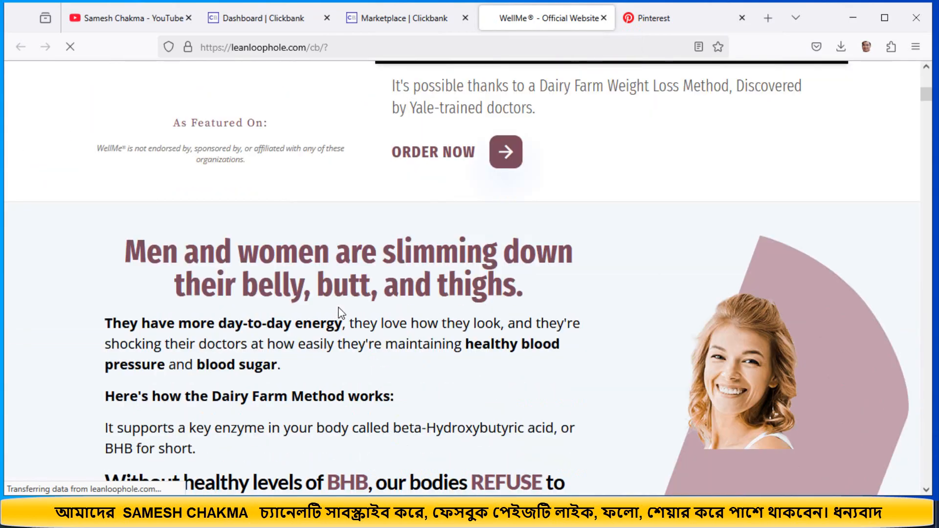
pyautogui.scroll(-15, 341, 310)
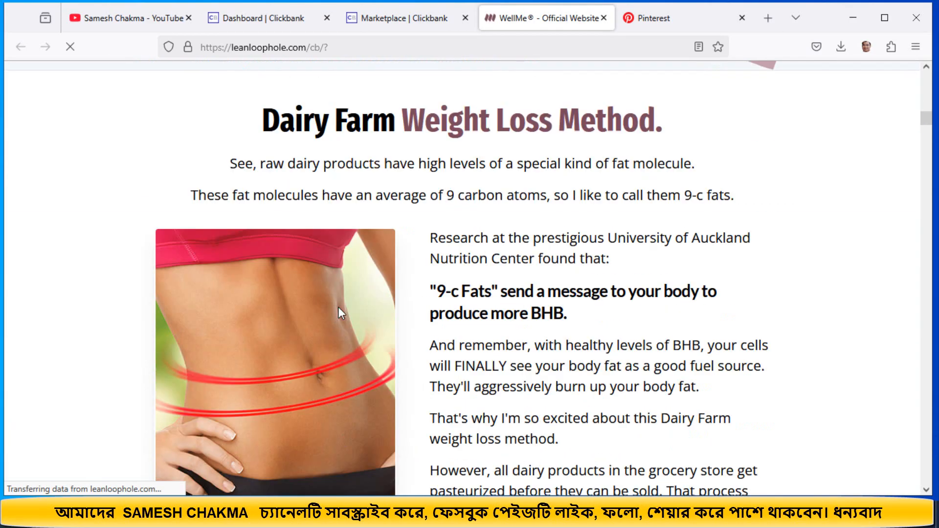
pyautogui.scroll(-5, 339, 308)
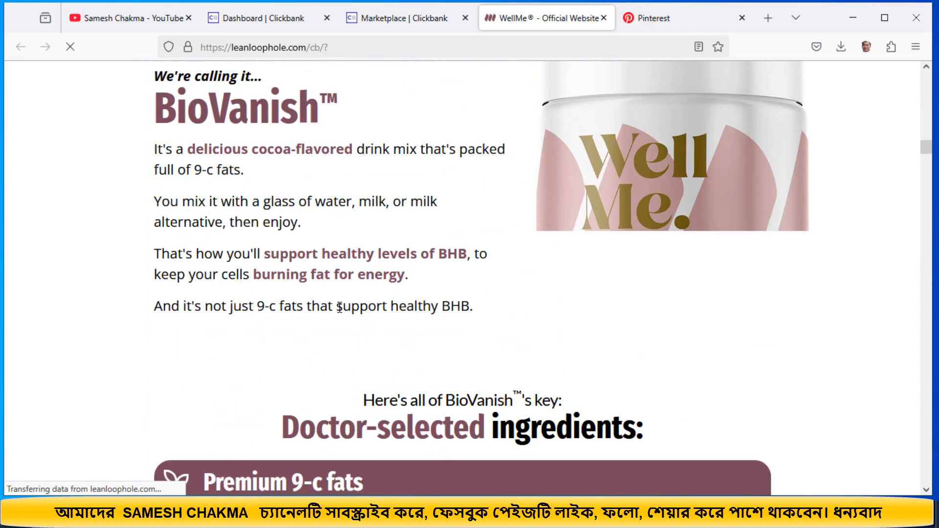
pyautogui.scroll(5, 339, 308)
pyautogui.scroll(20, 340, 308)
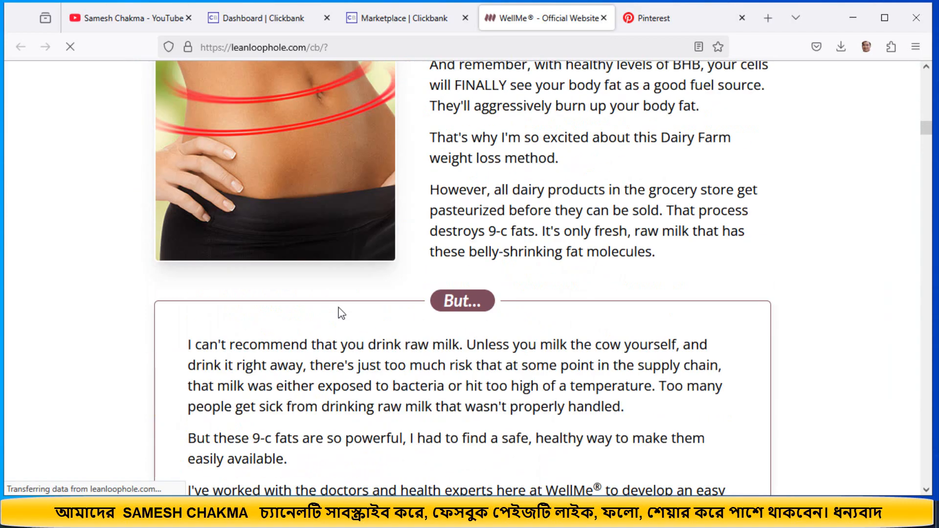
pyautogui.scroll(5, 341, 313)
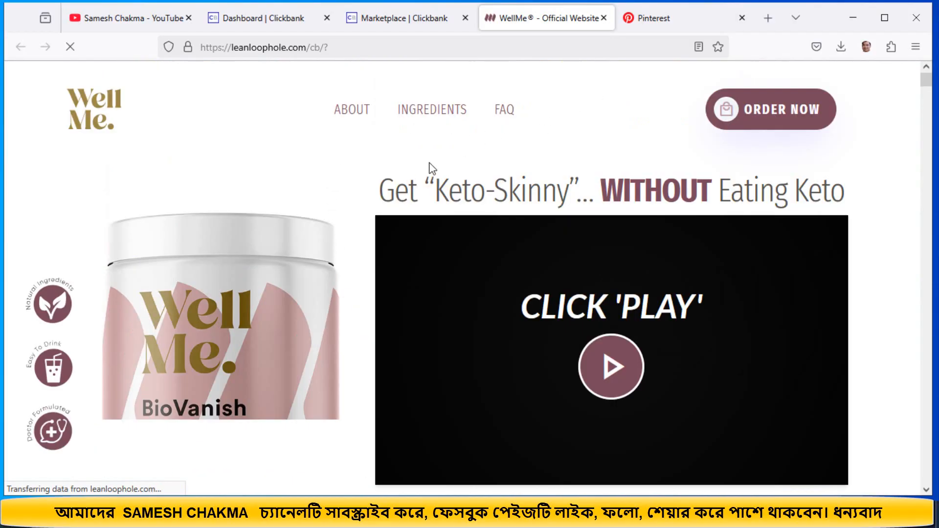
# Step: Return to the ClickBank tracking link dialog and copy the encrypted HopLink for BioVanish
pyautogui.click(397, 21)
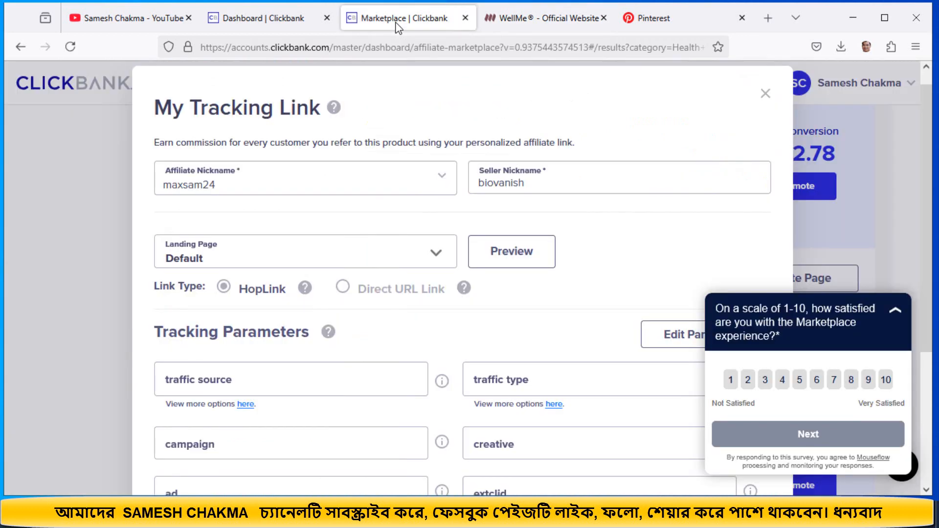
pyautogui.scroll(-2, 581, 254)
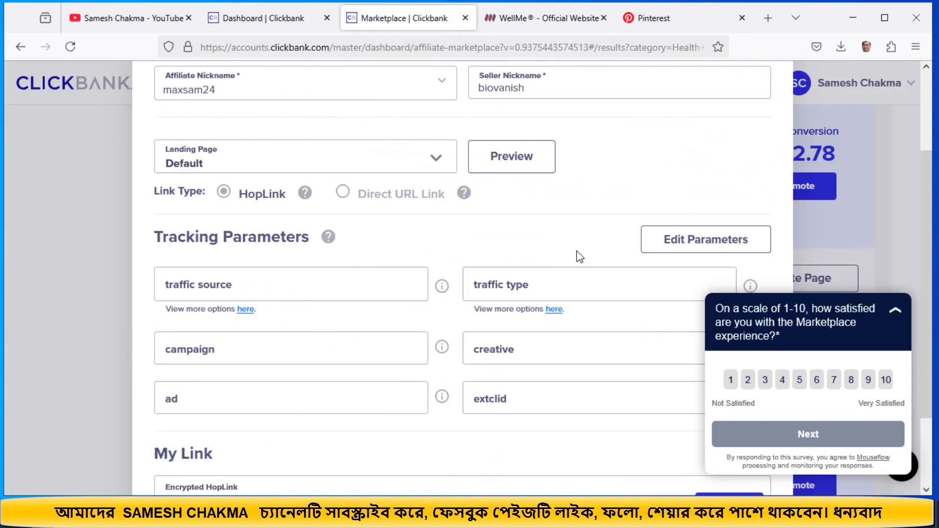
pyautogui.scroll(-2, 580, 257)
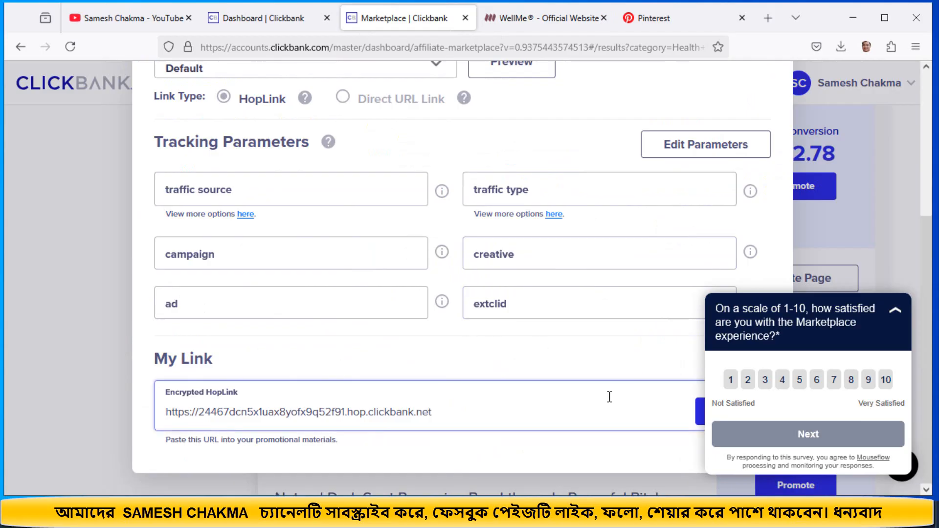
pyautogui.click(702, 415)
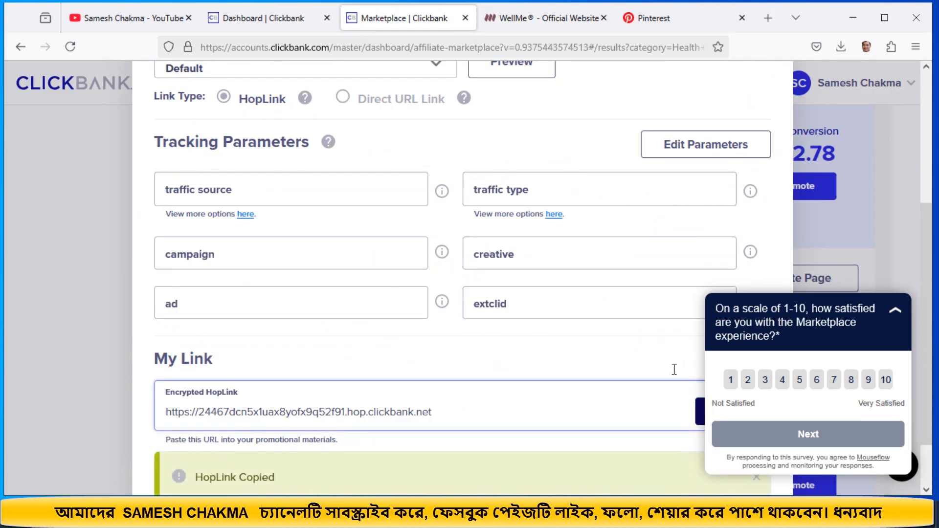
# Step: In Pinterest's pin builder, load images to save from site using the copied BioVanish HopLink
pyautogui.click(660, 22)
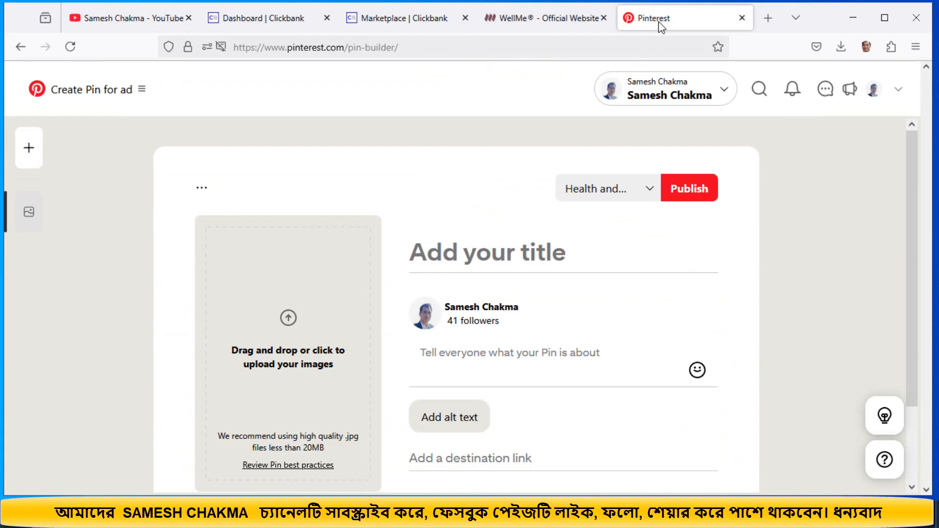
pyautogui.scroll(-2, 260, 252)
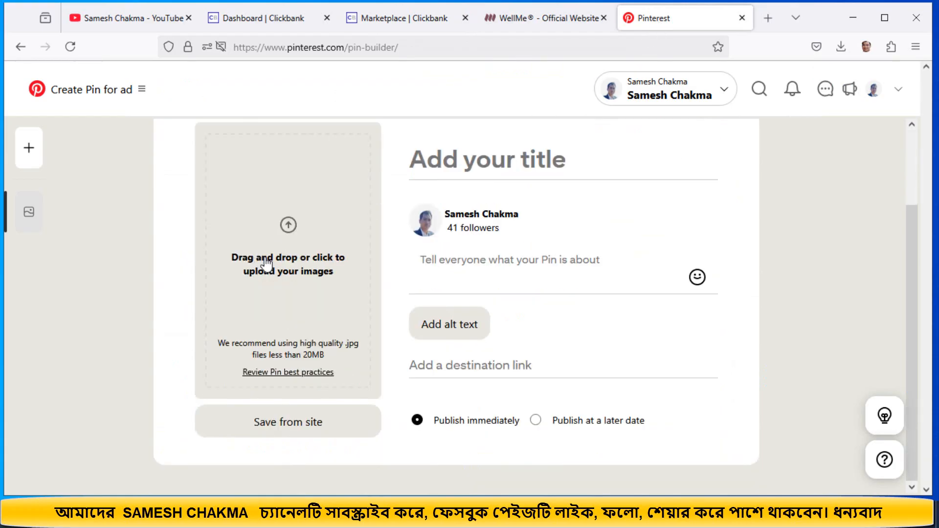
pyautogui.click(297, 430)
pyautogui.rightClick(257, 426)
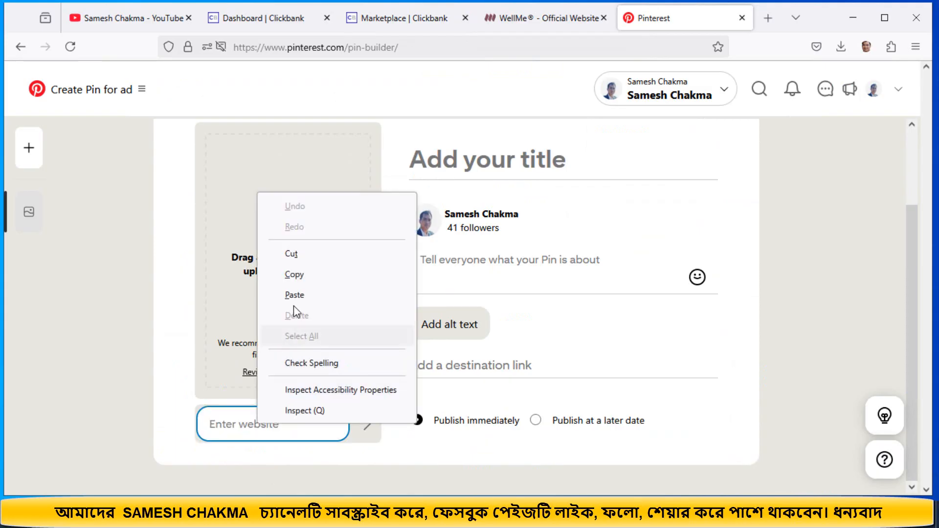
pyautogui.click(274, 294)
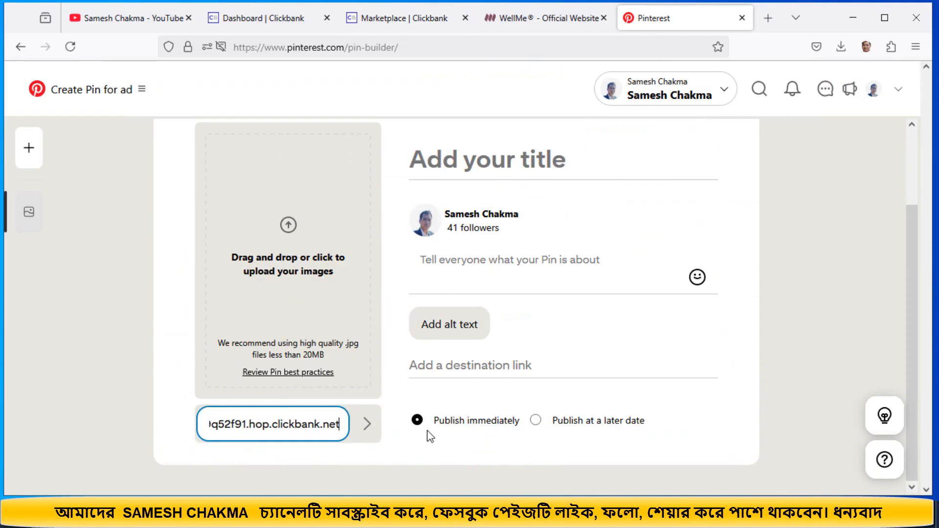
pyautogui.press('Return')
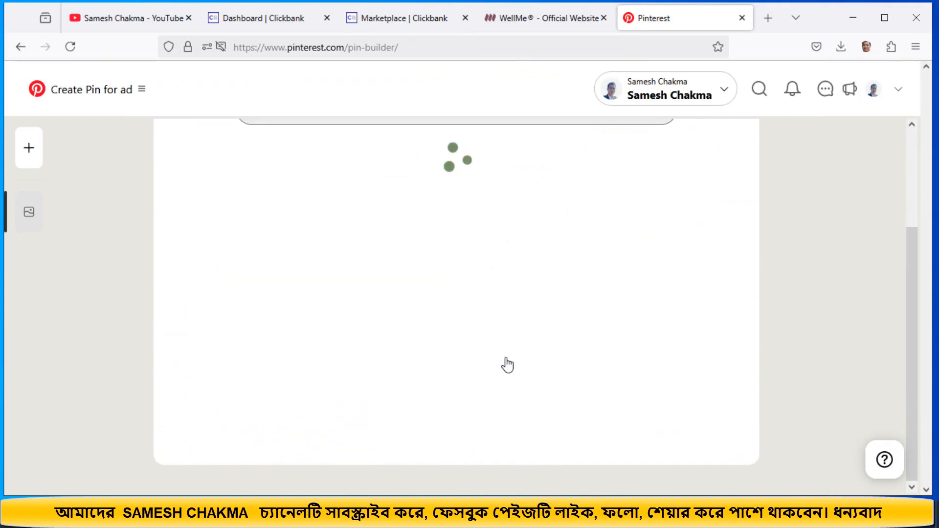
# Step: Select the Keto Weight-Loss Without the Keto Diet cover, the smaller BioVanish jar group, and the jar with coconut and mint
pyautogui.scroll(1, 509, 365)
pyautogui.scroll(-2, 508, 365)
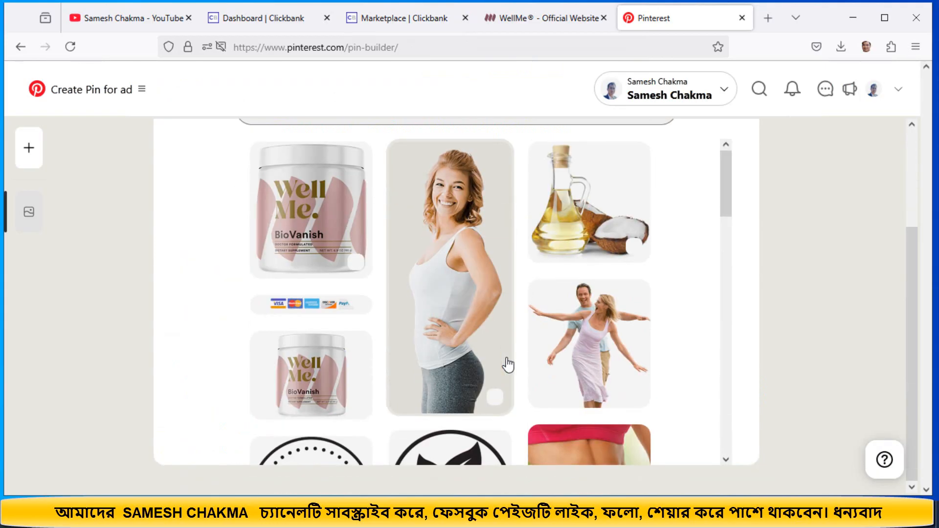
pyautogui.scroll(-10, 507, 364)
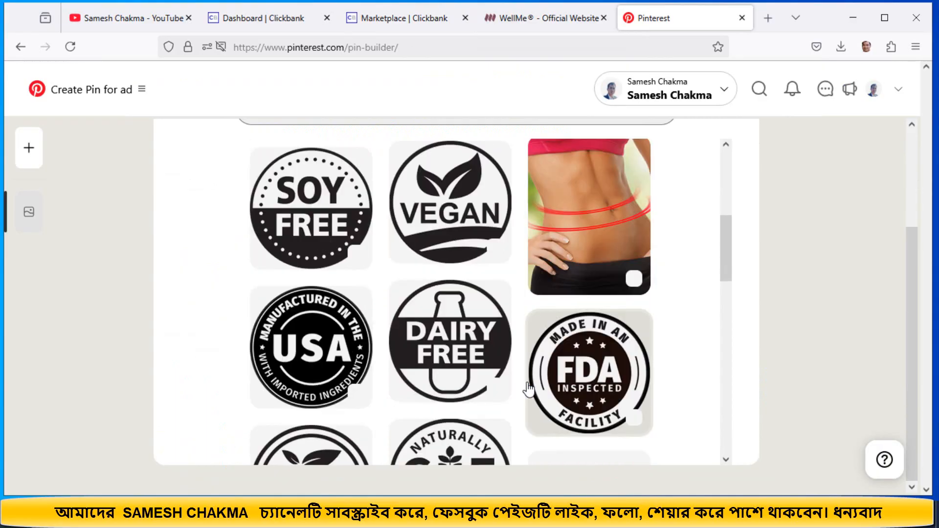
pyautogui.scroll(-5, 529, 390)
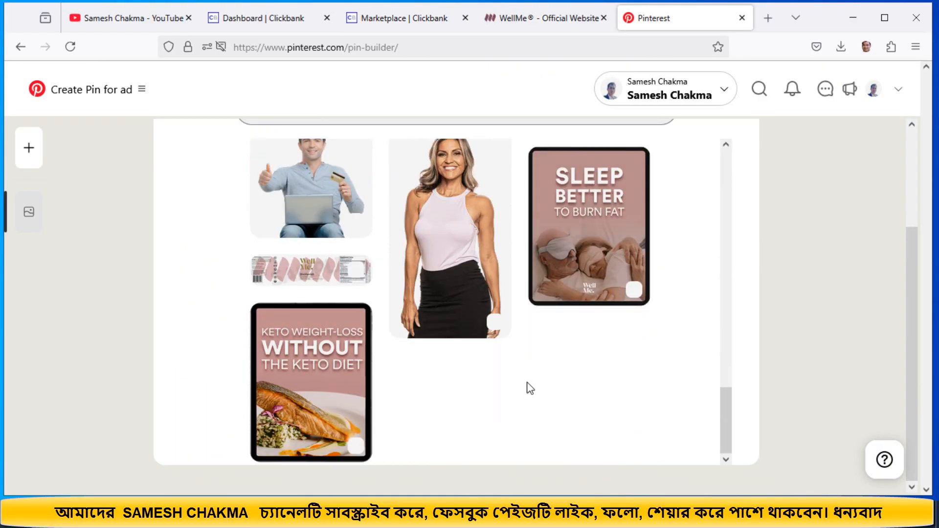
pyautogui.click(328, 393)
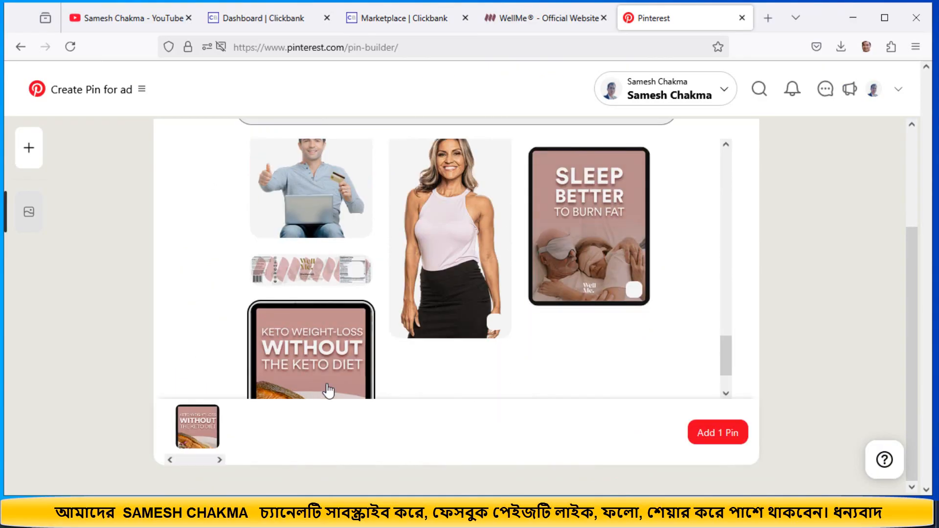
pyautogui.scroll(4, 413, 373)
pyautogui.scroll(4, 425, 372)
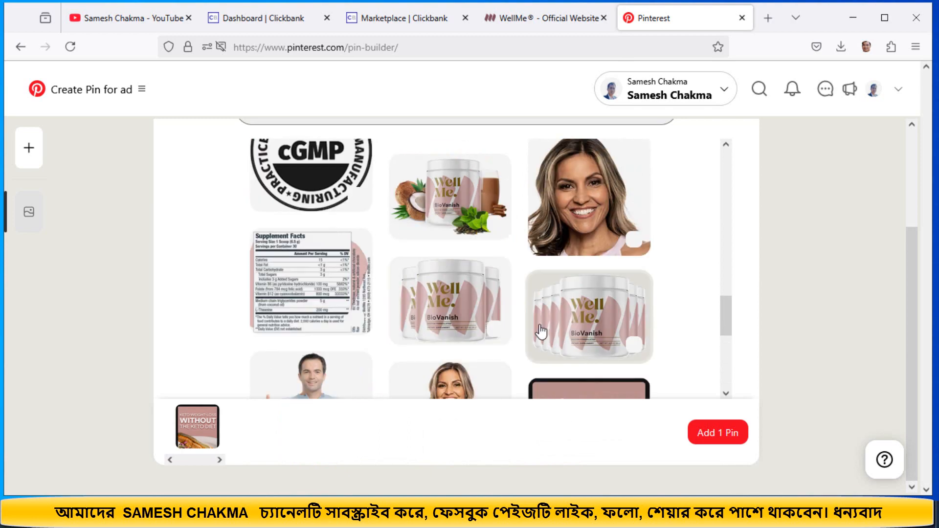
pyautogui.click(477, 294)
pyautogui.scroll(1, 477, 293)
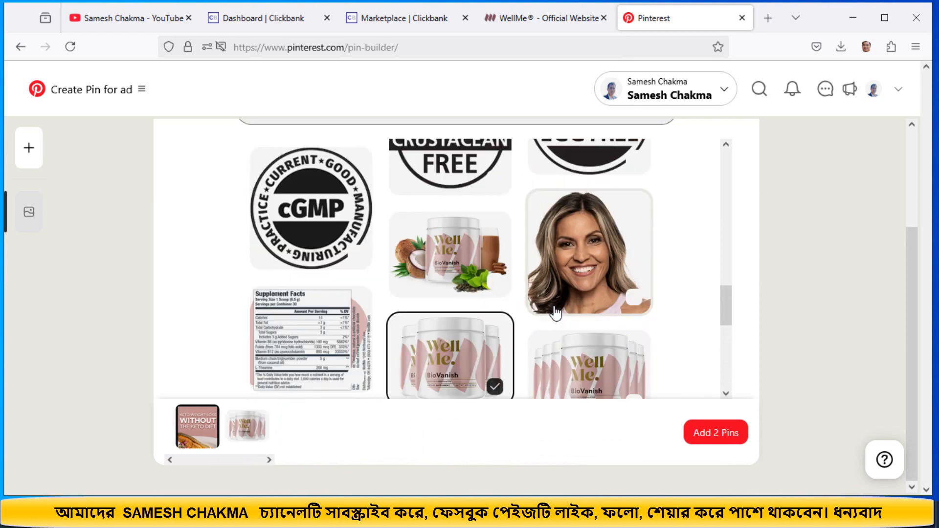
pyautogui.click(460, 274)
# Step: Add the bare waist photo, the woman in the white tank top, the large BioVanish jar and the coconut oil image to the selection
pyautogui.scroll(2, 460, 274)
pyautogui.scroll(5, 577, 330)
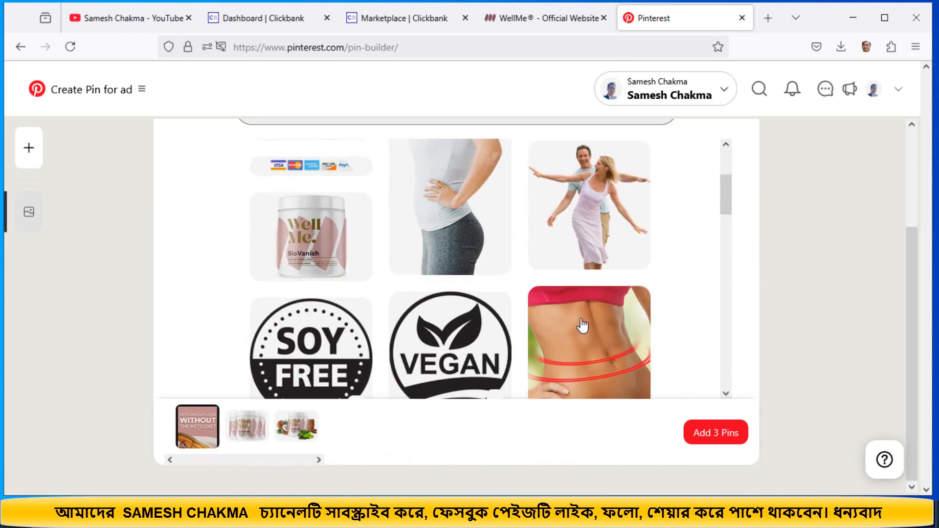
pyautogui.click(605, 327)
pyautogui.scroll(2, 602, 323)
pyautogui.click(470, 304)
pyautogui.scroll(1, 469, 303)
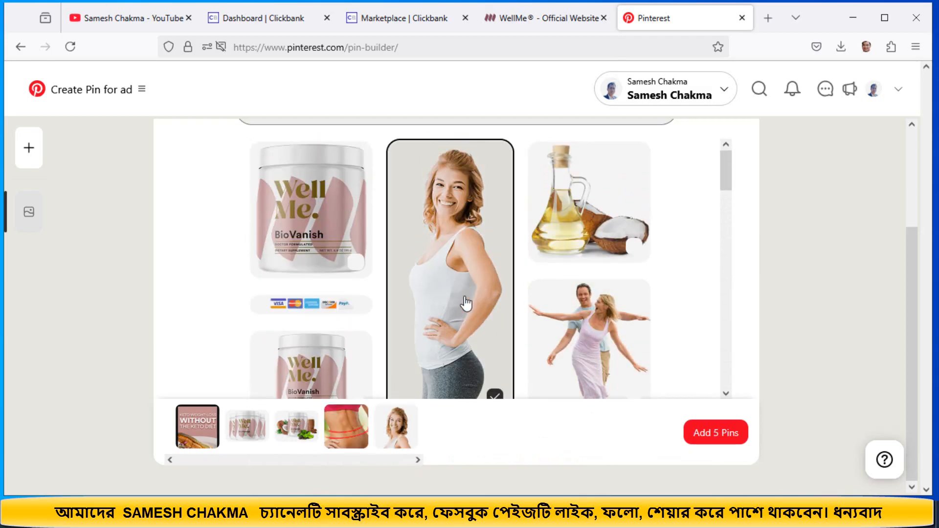
pyautogui.click(348, 230)
pyautogui.click(570, 241)
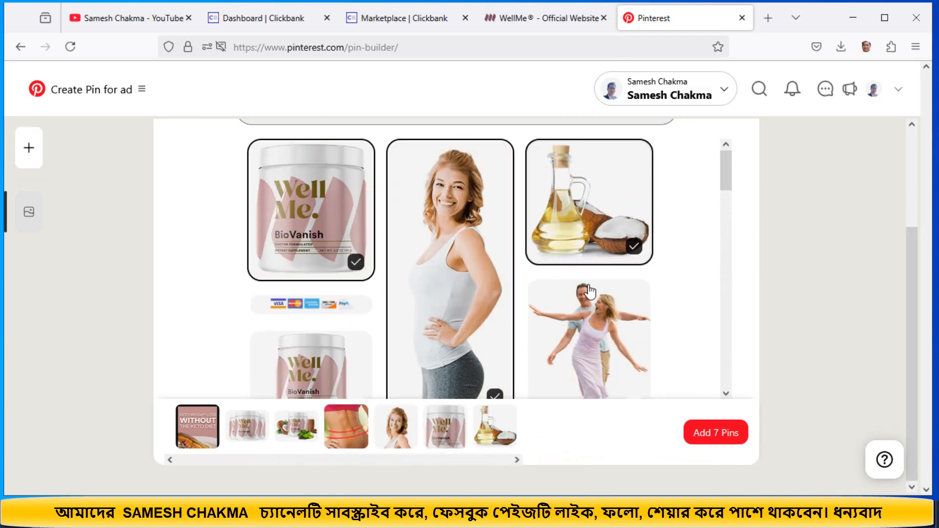
# Step: Add the couple with outstretched arms and the larger BioVanish jar group to the image selection
pyautogui.scroll(3, 587, 293)
pyautogui.scroll(-3, 451, 343)
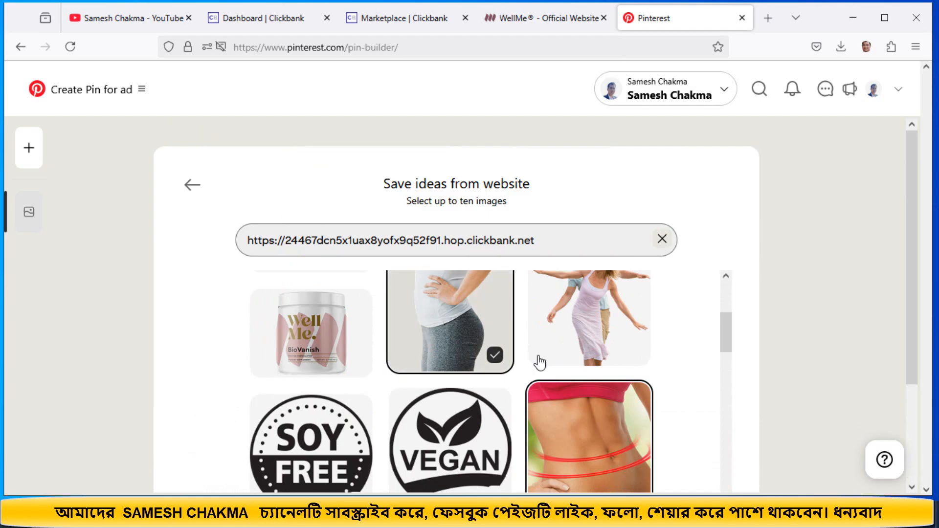
pyautogui.scroll(-2, 540, 361)
pyautogui.scroll(-10, 527, 376)
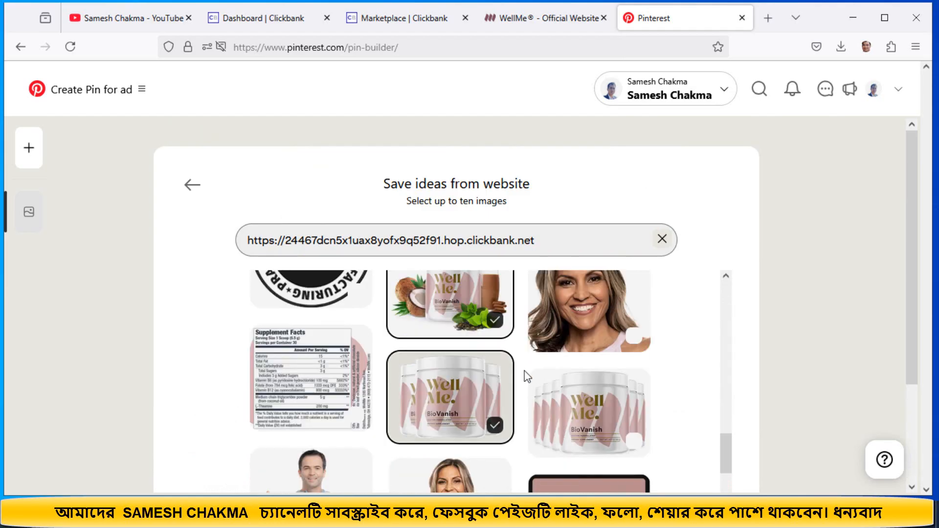
pyautogui.click(590, 394)
pyautogui.scroll(-2, 606, 381)
pyautogui.scroll(-3, 602, 386)
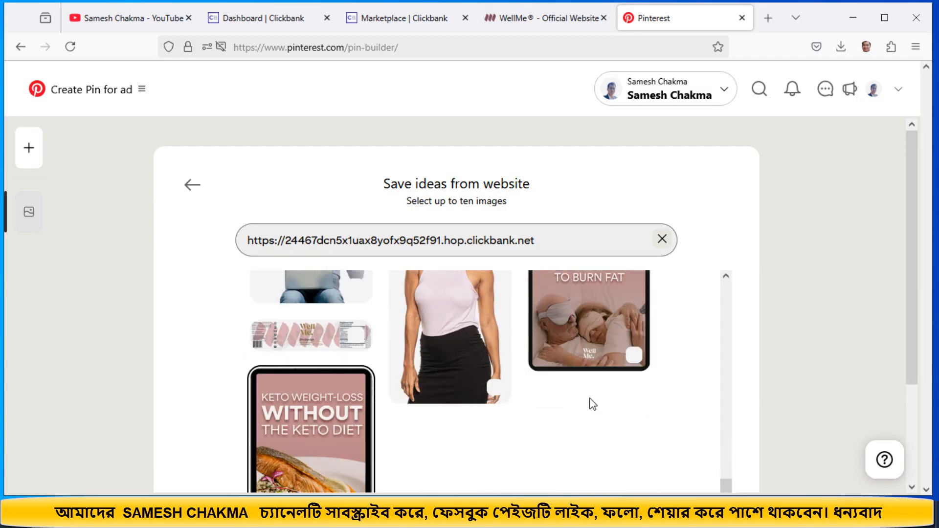
# Step: Choose the woman in the pale pink top as the tenth image instead of the flat product label
pyautogui.click(325, 337)
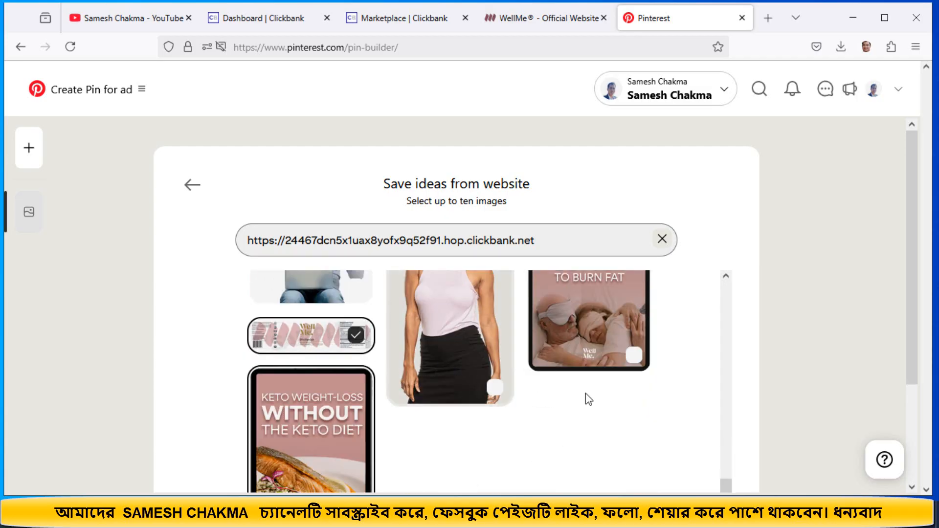
pyautogui.scroll(-2, 590, 406)
pyautogui.scroll(-1, 593, 407)
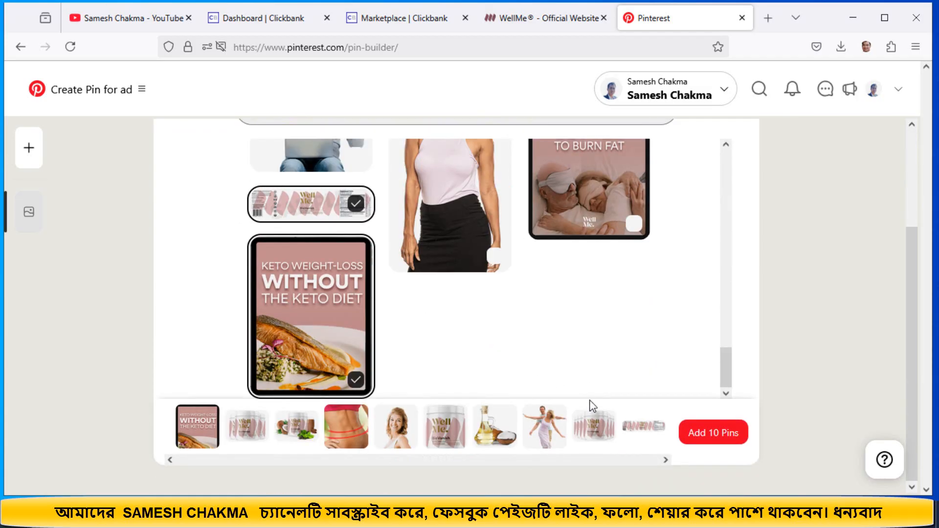
pyautogui.scroll(3, 536, 370)
pyautogui.click(370, 377)
pyautogui.click(491, 365)
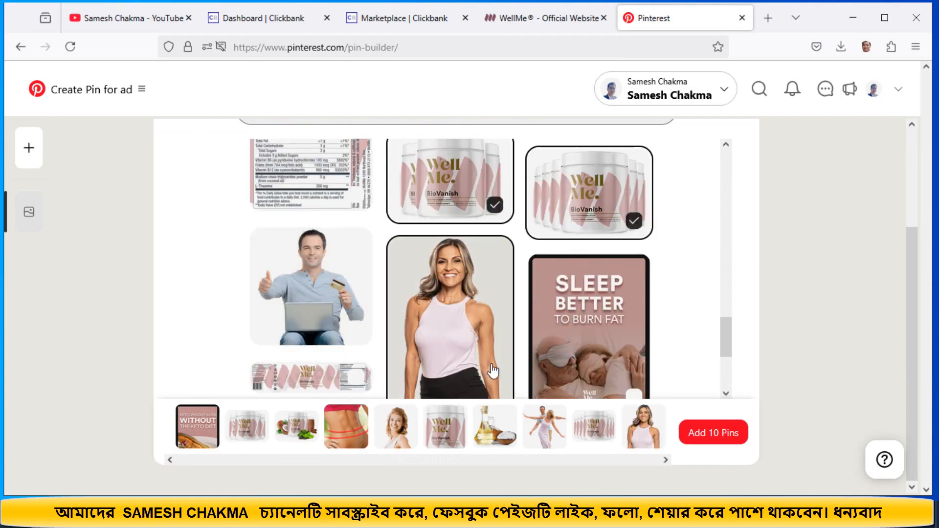
# Step: Add the 10 selected images to the pin builder as new pins
pyautogui.scroll(-3, 582, 375)
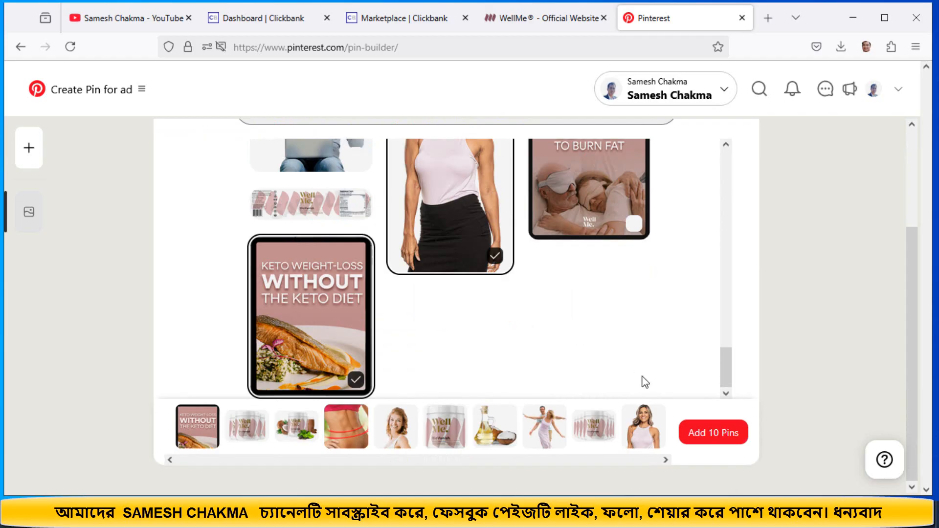
pyautogui.click(694, 431)
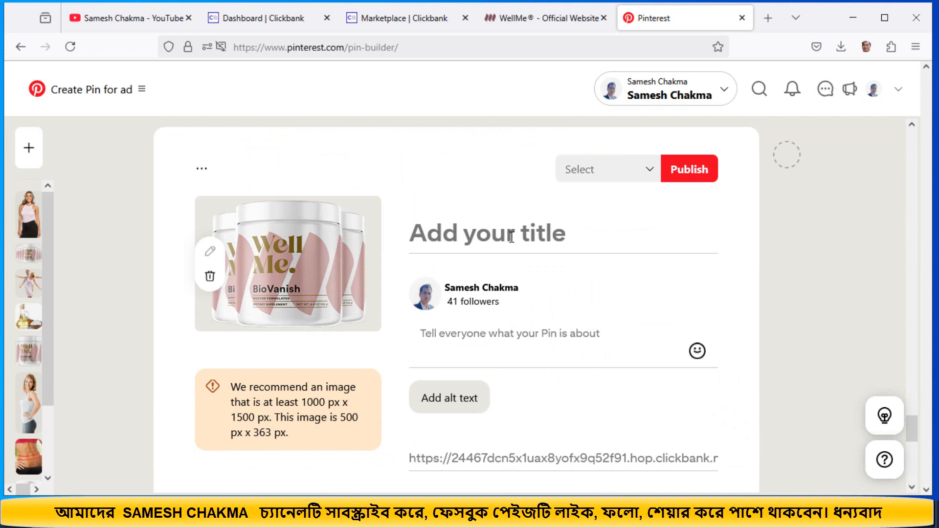
# Step: Copy the full headline Get “Keto-Skinny”... WITHOUT Eating Keto from the WellMe sales page
pyautogui.click(527, 26)
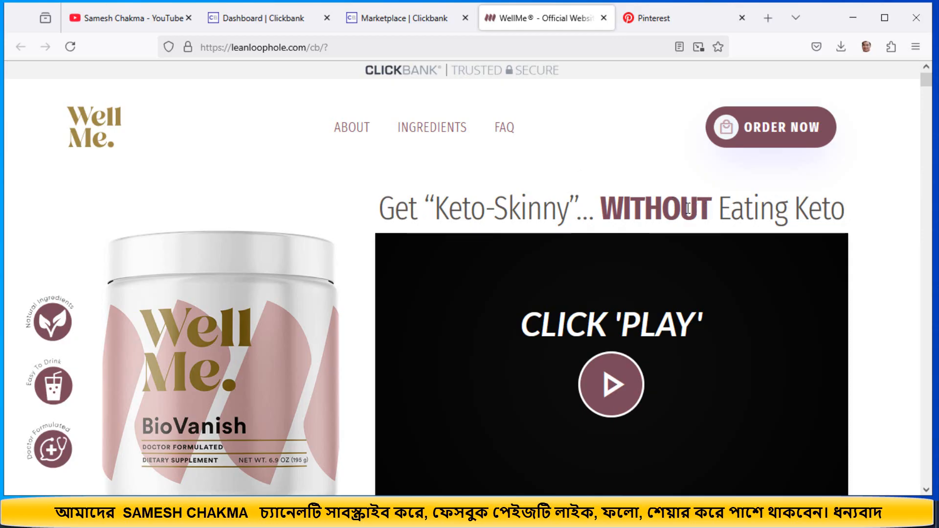
pyautogui.moveTo(636, 200); pyautogui.dragTo(846, 210)
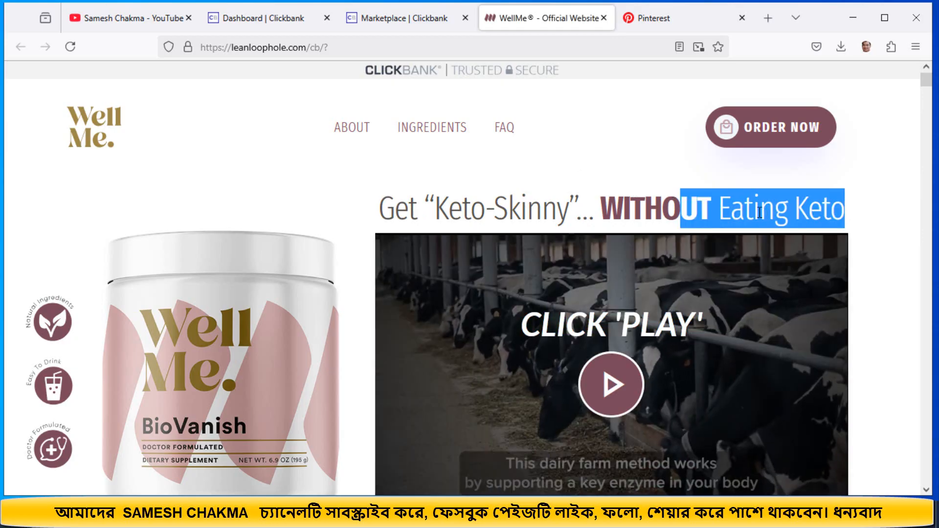
pyautogui.click(410, 208)
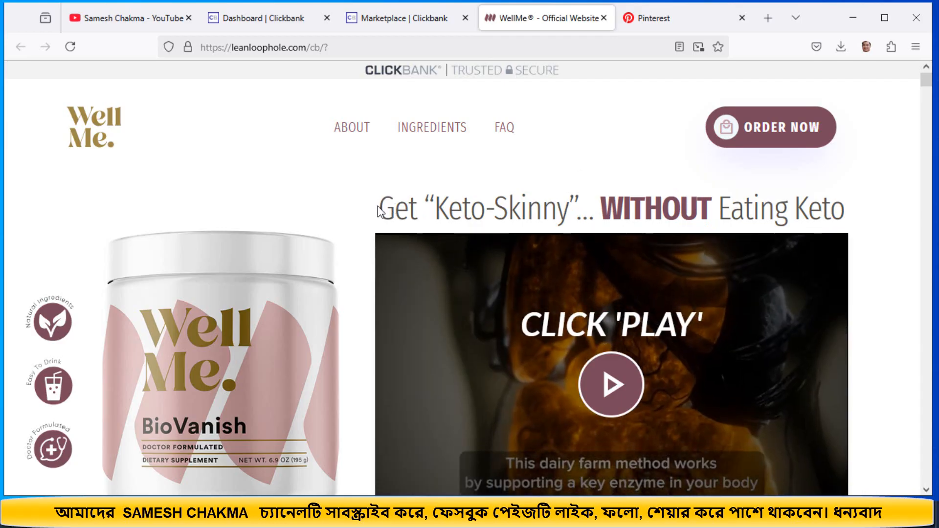
pyautogui.moveTo(410, 208); pyautogui.dragTo(846, 208)
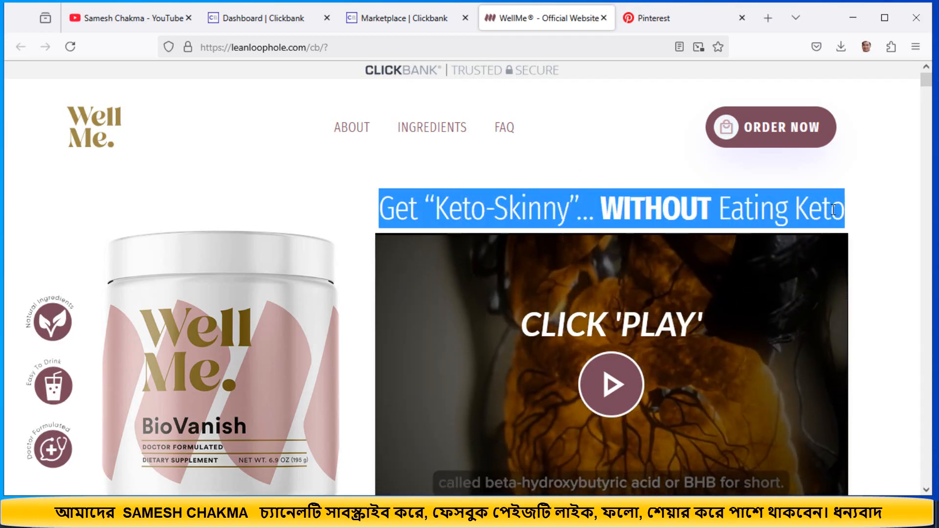
pyautogui.rightClick(771, 215)
pyautogui.click(798, 228)
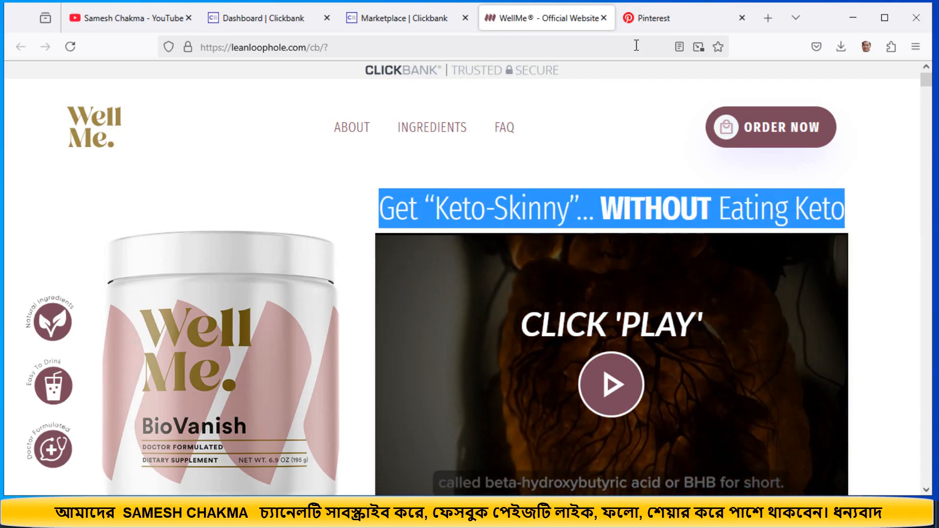
# Step: Paste the headline as the smaller jar group pin's title in Pinterest and edit it to read Get “Keto-Skinny" WITHOUT Eating Keto
pyautogui.click(654, 18)
pyautogui.click(526, 235)
pyautogui.rightClick(515, 235)
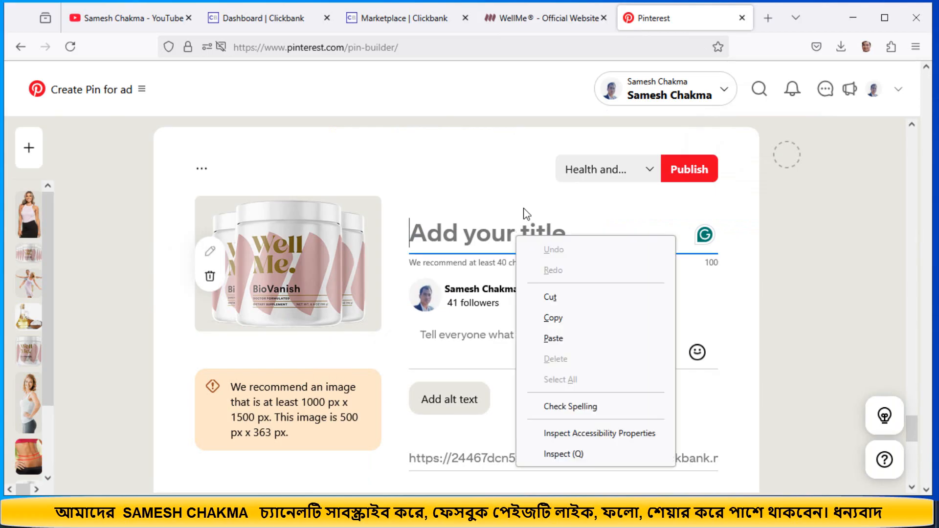
pyautogui.click(551, 336)
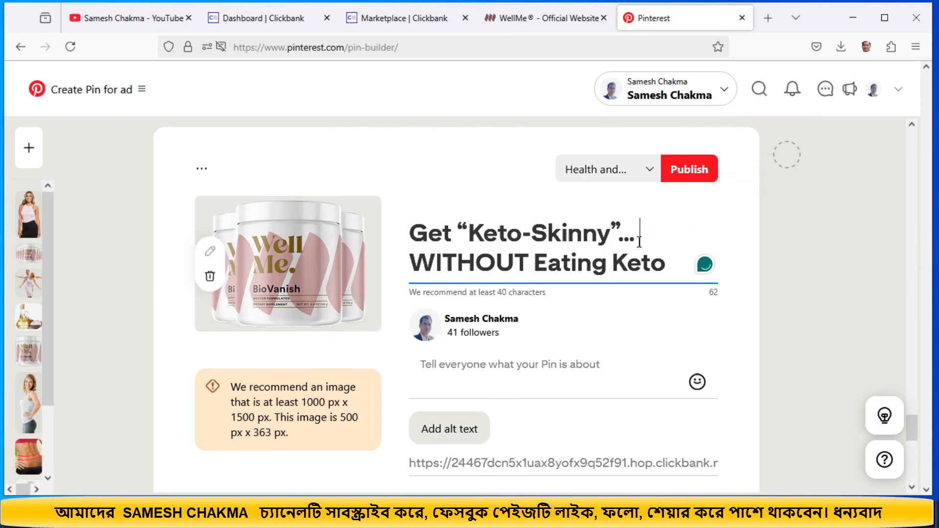
pyautogui.press('BackSpace')
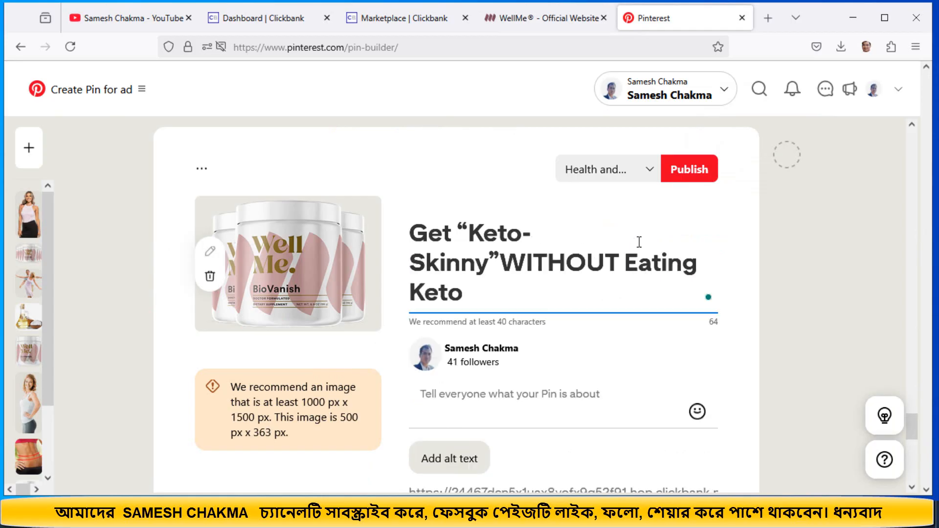
pyautogui.press('BackSpace')
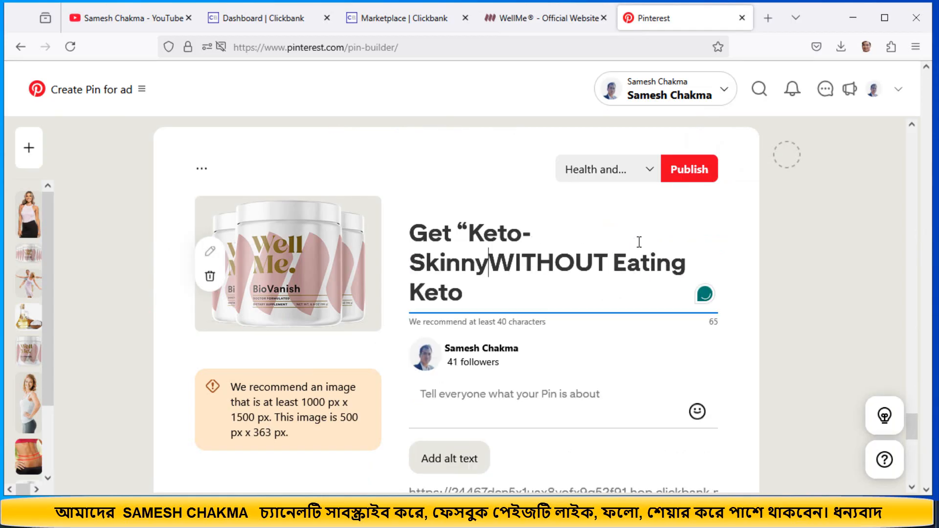
pyautogui.write('"')
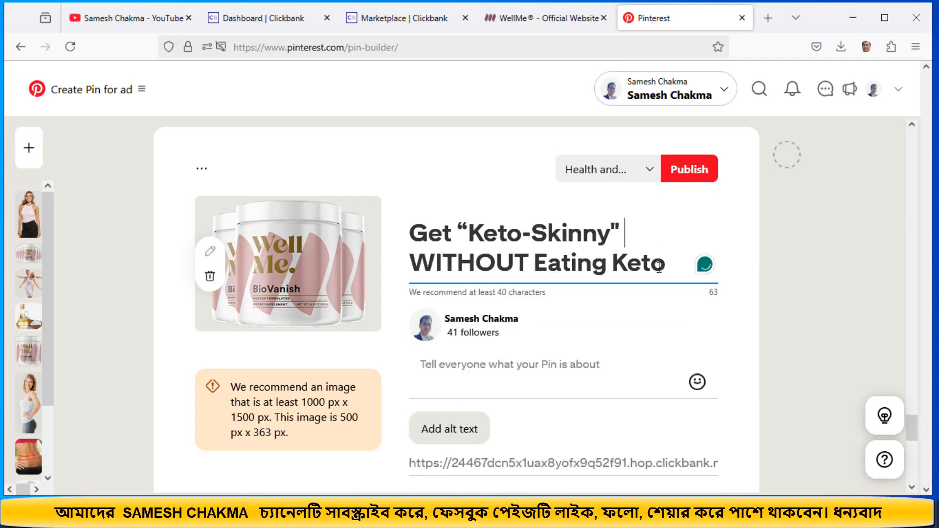
# Step: Copy the edited title of the jar group pin into its description and alt text
pyautogui.moveTo(666, 266); pyautogui.dragTo(402, 238)
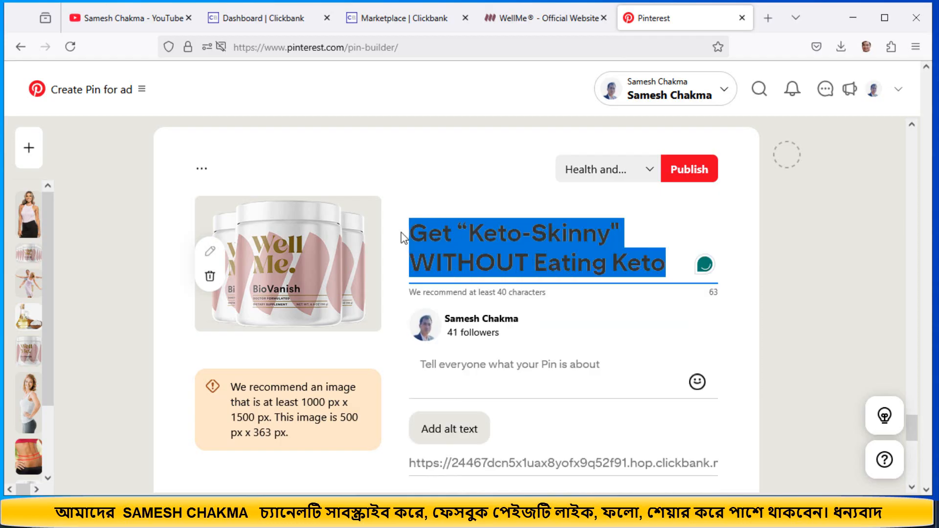
pyautogui.rightClick(457, 237)
pyautogui.click(489, 320)
pyautogui.click(470, 362)
pyautogui.rightClick(470, 362)
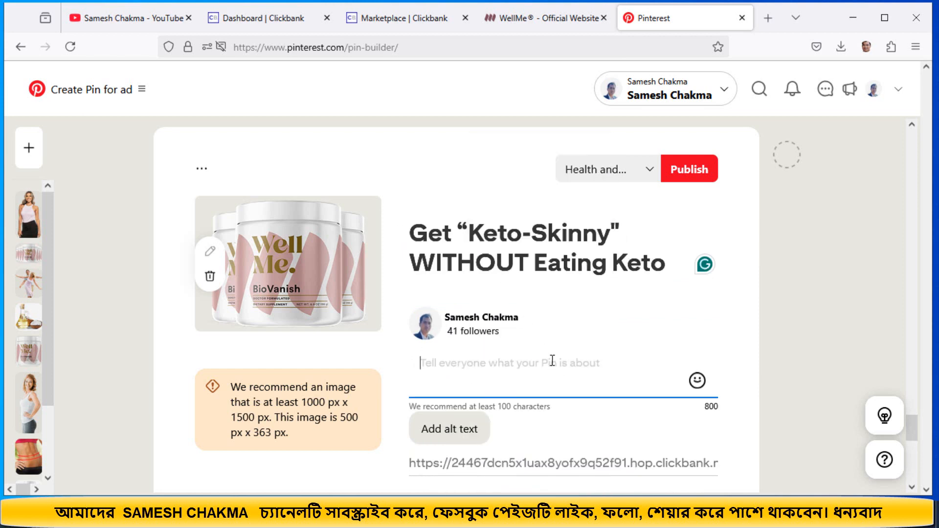
pyautogui.hotkey('ctrl', 'v')
pyautogui.click(438, 381)
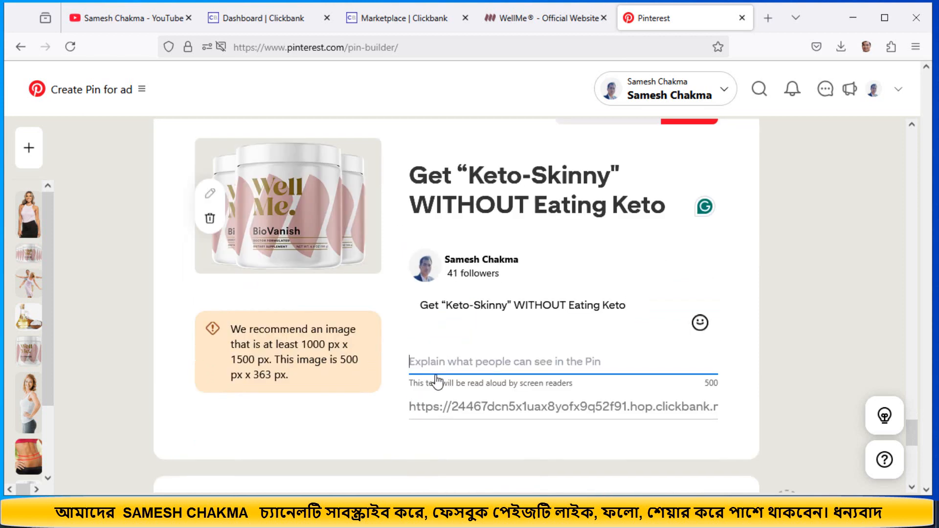
pyautogui.rightClick(447, 362)
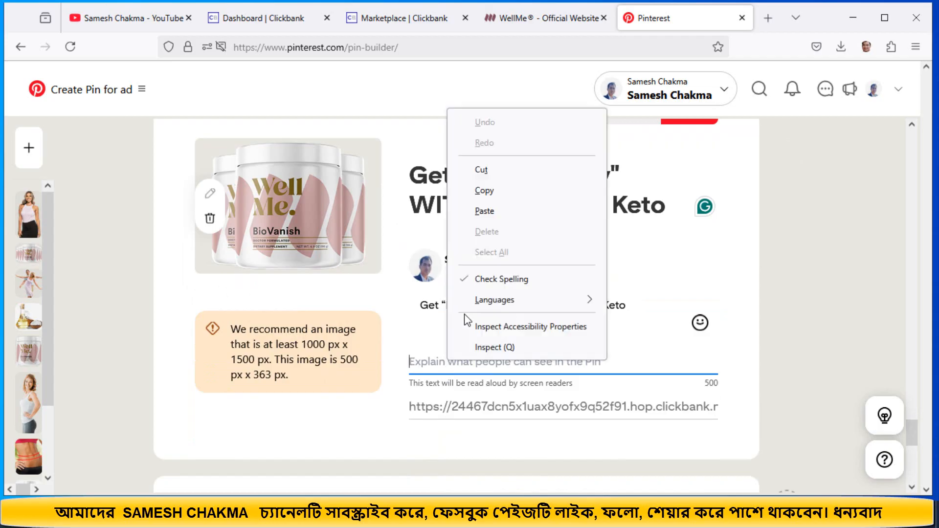
pyautogui.click(491, 207)
# Step: Assign the jar group pin to the Diets & Weight board and try to publish it
pyautogui.scroll(3, 588, 346)
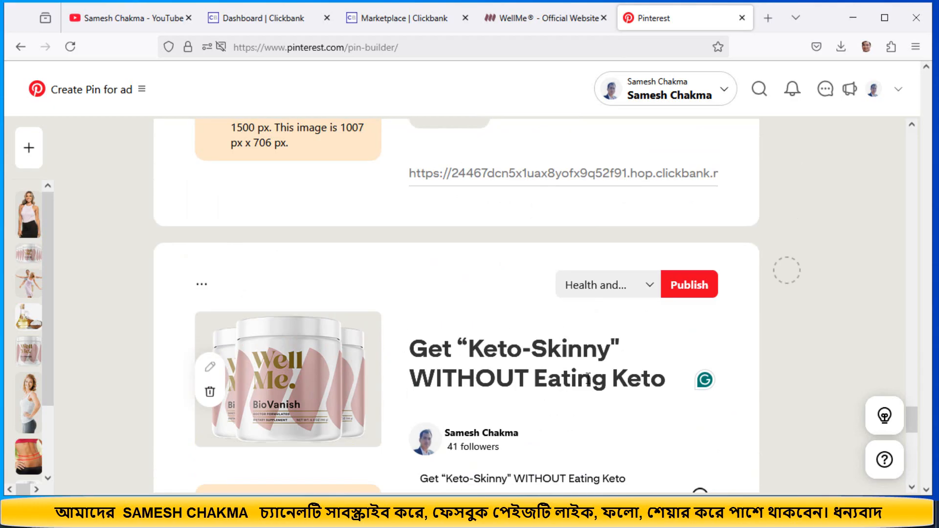
pyautogui.click(616, 294)
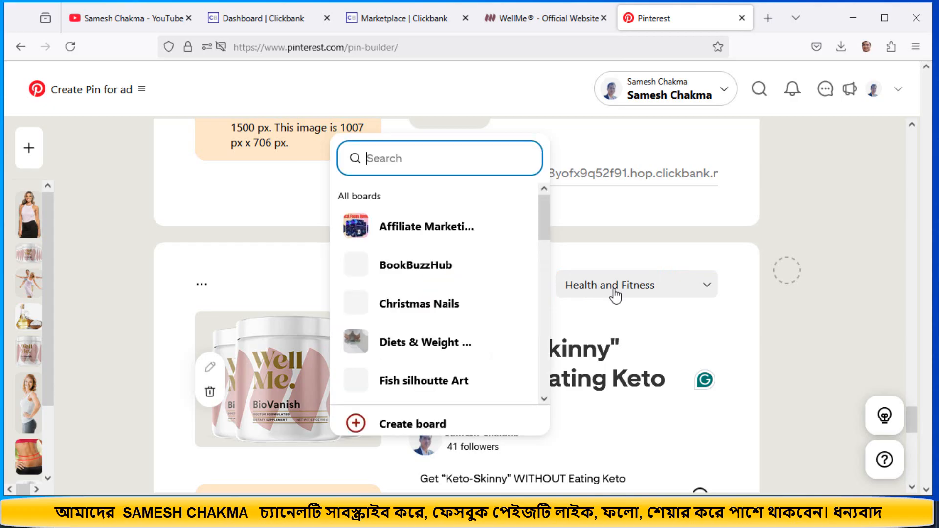
pyautogui.scroll(-3, 420, 308)
pyautogui.scroll(1, 419, 306)
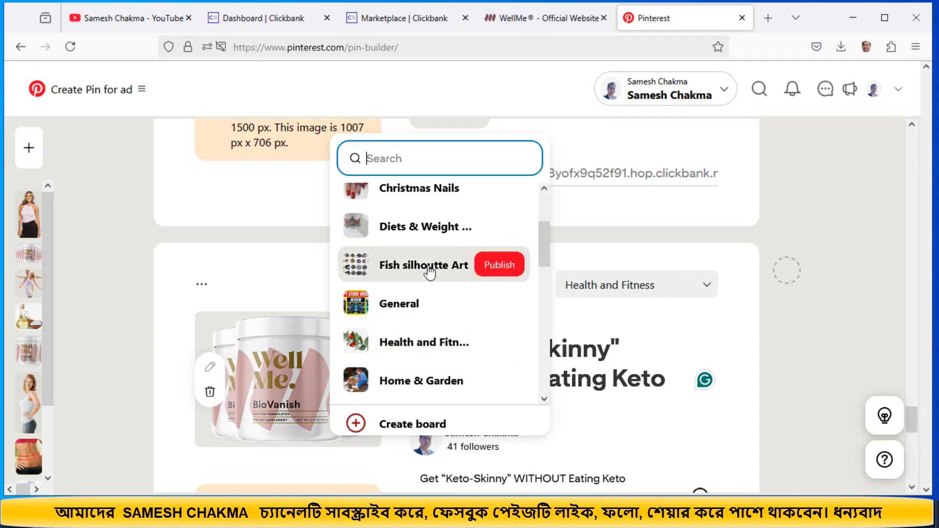
pyautogui.click(430, 237)
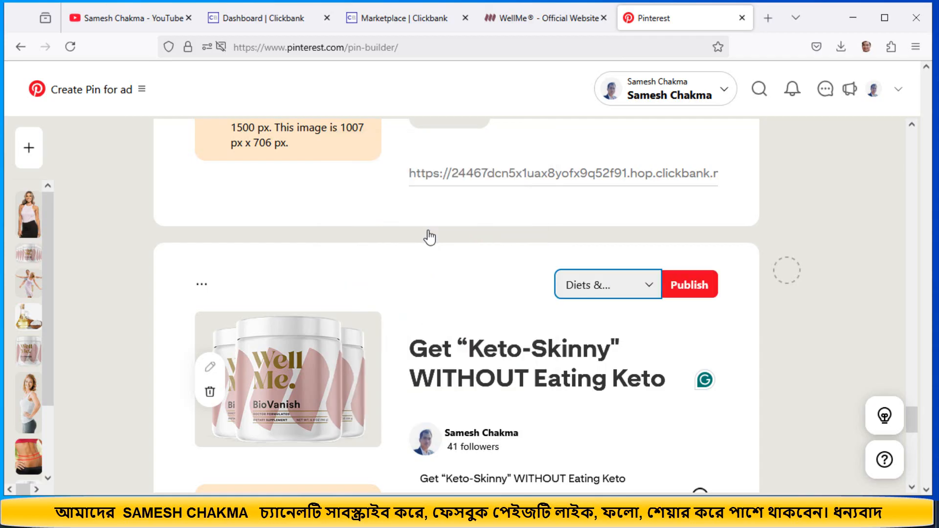
pyautogui.click(692, 288)
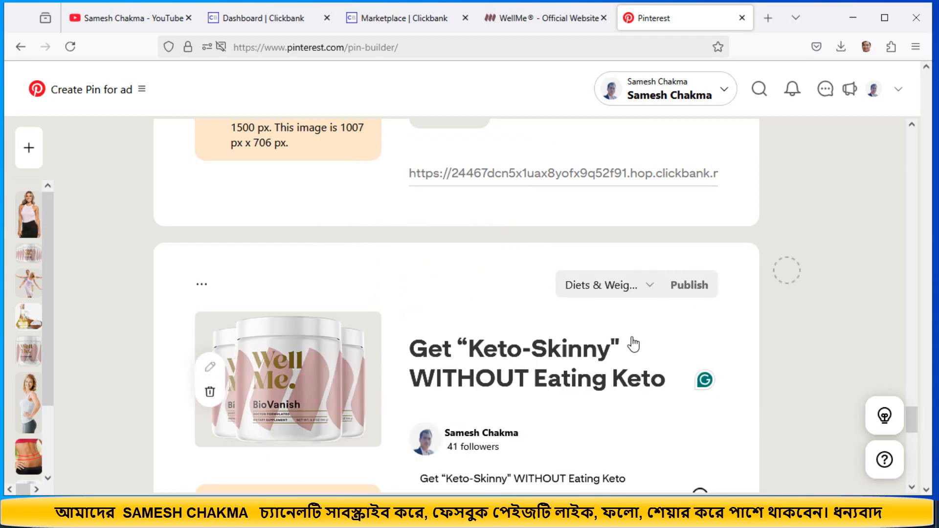
# Step: Fill the title, description and alt text of the jar with coconut and mint pin with Get “Keto-Skinny" WITHOUT Eating Keto
pyautogui.scroll(5, 634, 343)
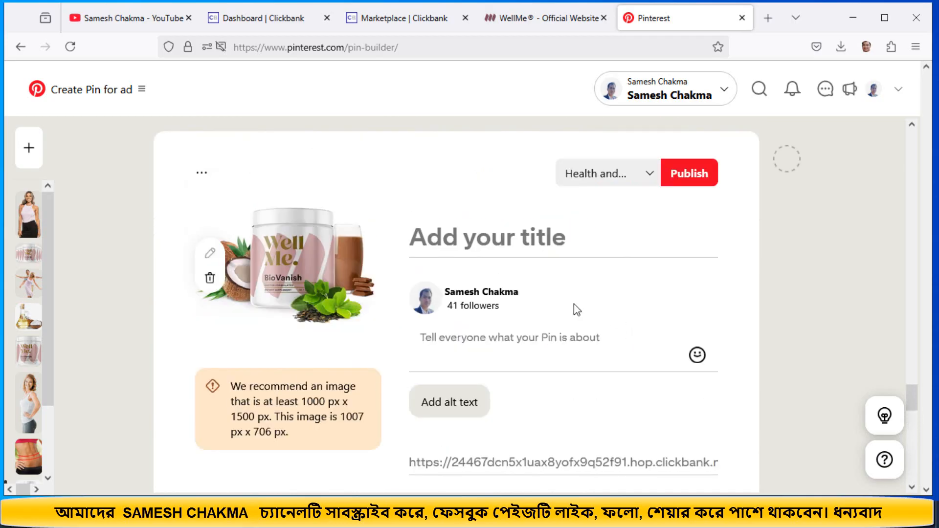
pyautogui.click(495, 235)
pyautogui.rightClick(495, 236)
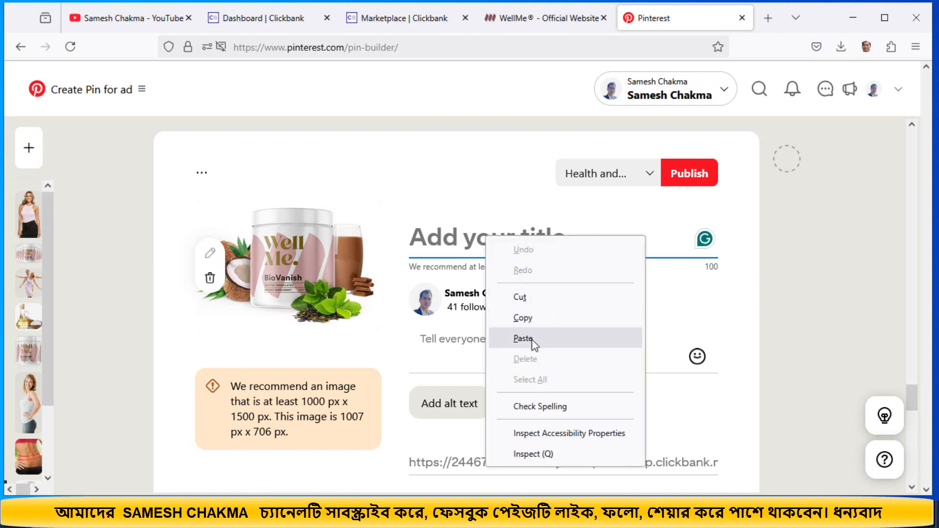
pyautogui.click(535, 341)
pyautogui.click(504, 374)
pyautogui.rightClick(505, 374)
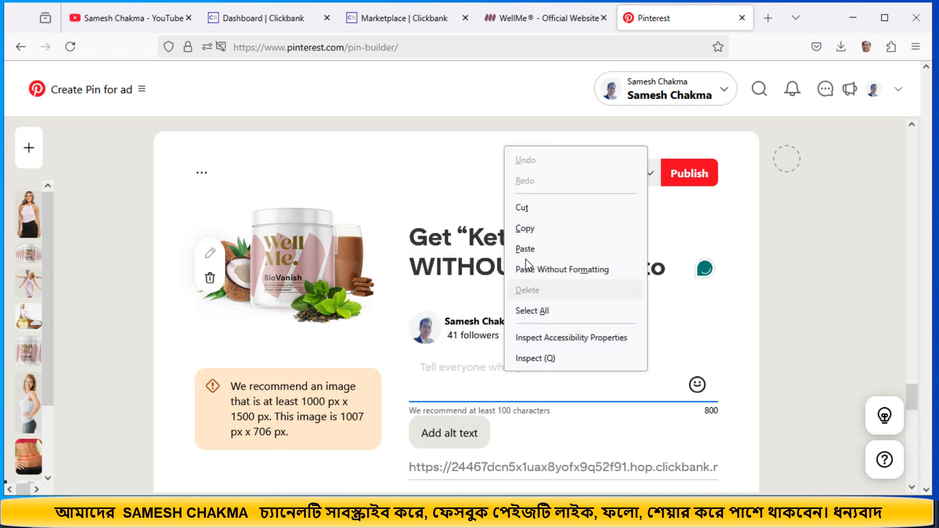
pyautogui.click(525, 247)
pyautogui.click(460, 439)
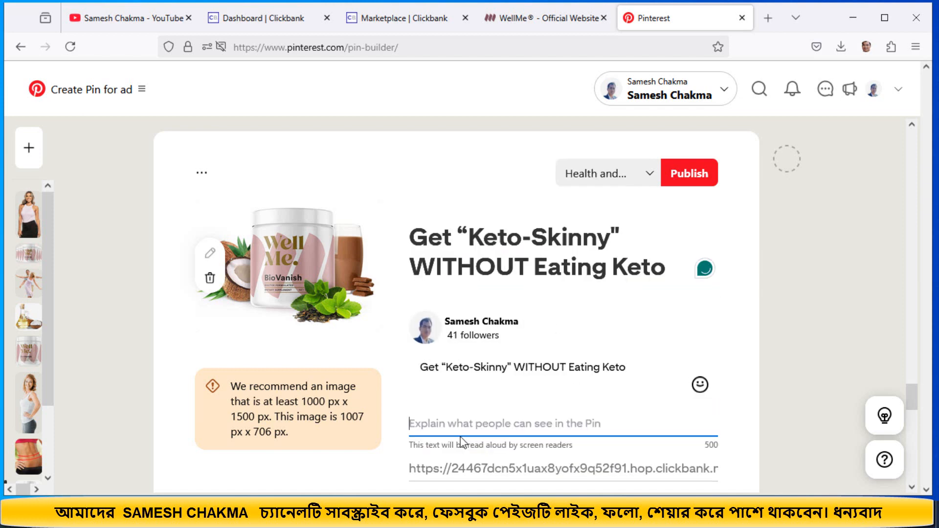
pyautogui.rightClick(471, 413)
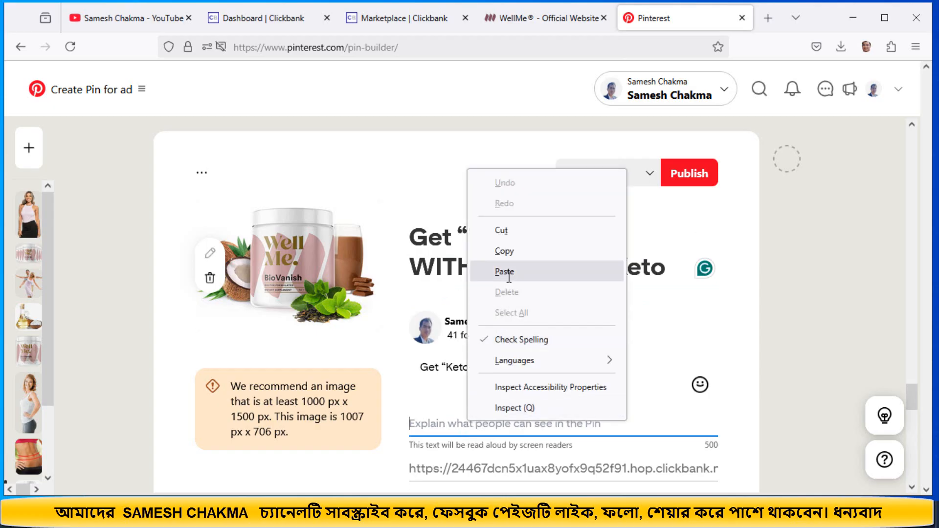
pyautogui.click(535, 268)
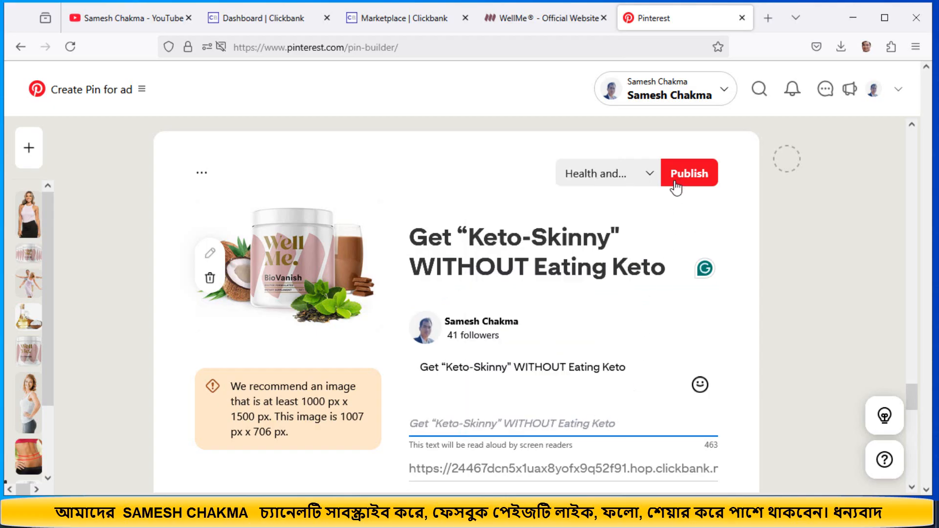
# Step: Assign the coconut and mint jar pin to the Diets & Weight board and try to publish it
pyautogui.click(629, 175)
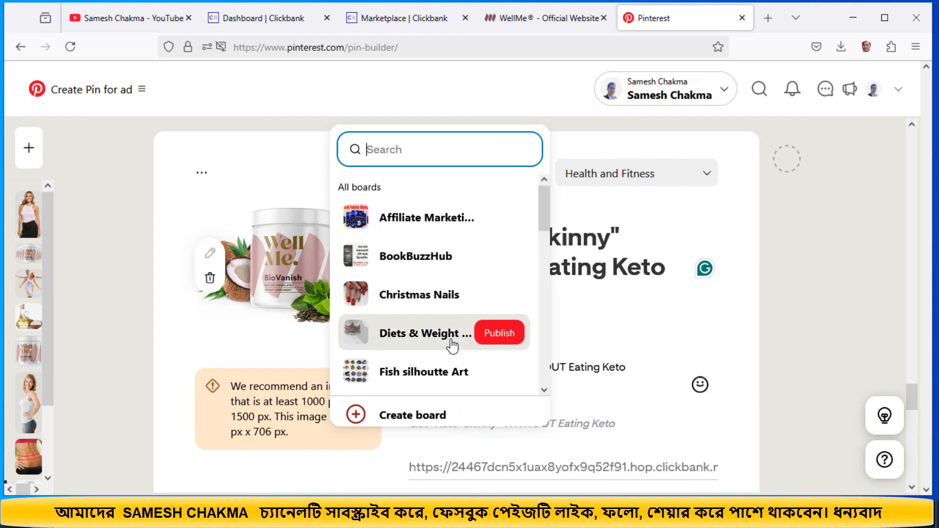
pyautogui.click(426, 334)
pyautogui.click(685, 179)
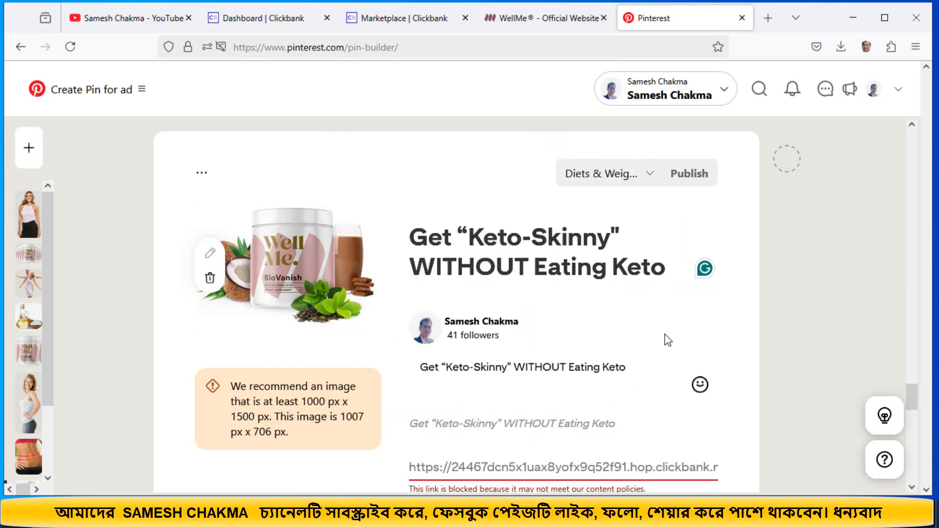
# Step: Fill the title, description and alt text of the bare waist pin with Get “Keto-Skinny" WITHOUT Eating Keto
pyautogui.scroll(6, 663, 334)
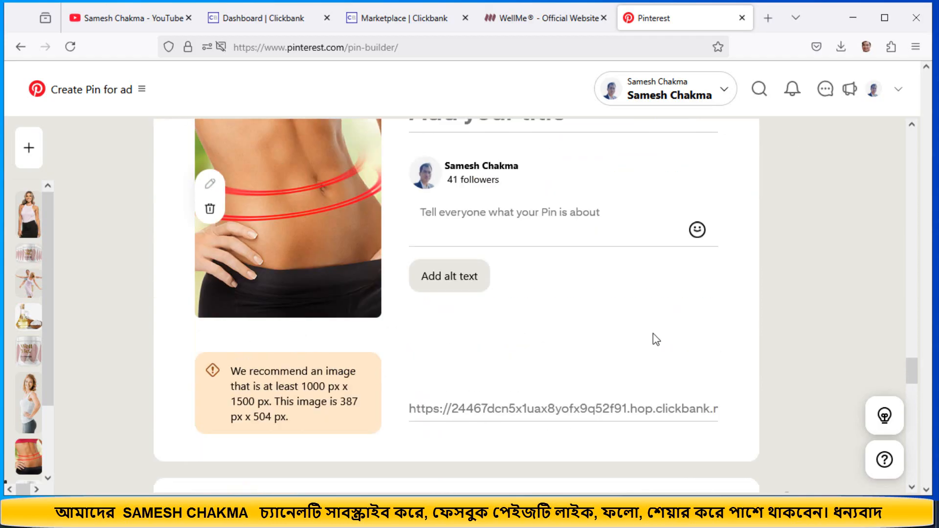
pyautogui.scroll(2, 603, 298)
pyautogui.click(504, 222)
pyautogui.rightClick(503, 221)
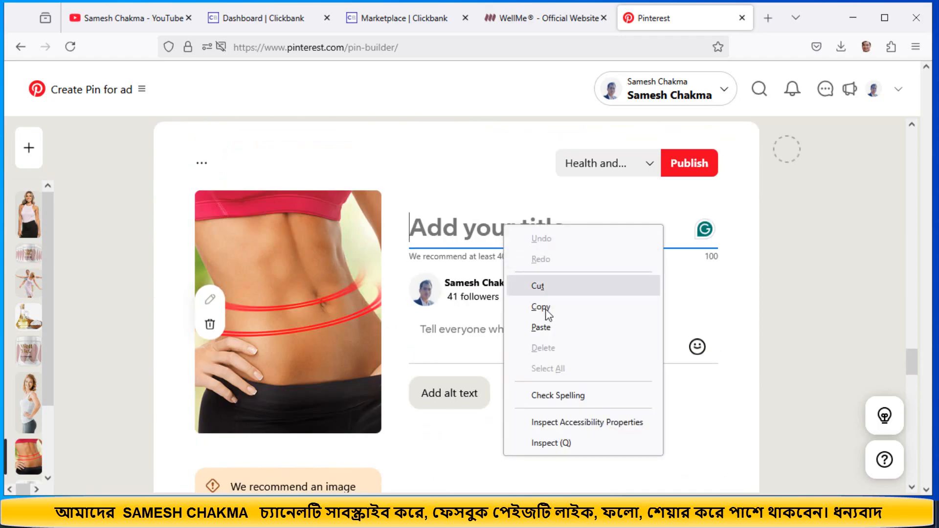
pyautogui.click(550, 327)
pyautogui.click(494, 355)
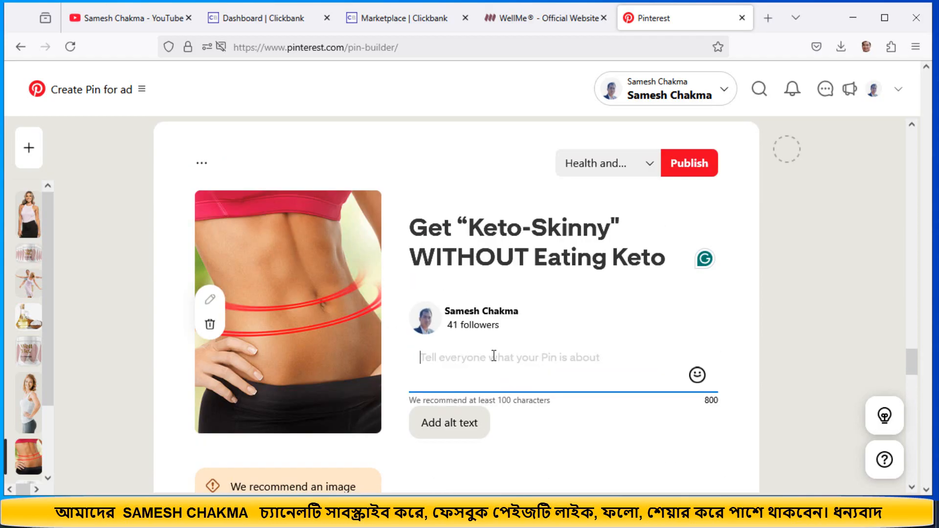
pyautogui.rightClick(523, 357)
pyautogui.click(544, 231)
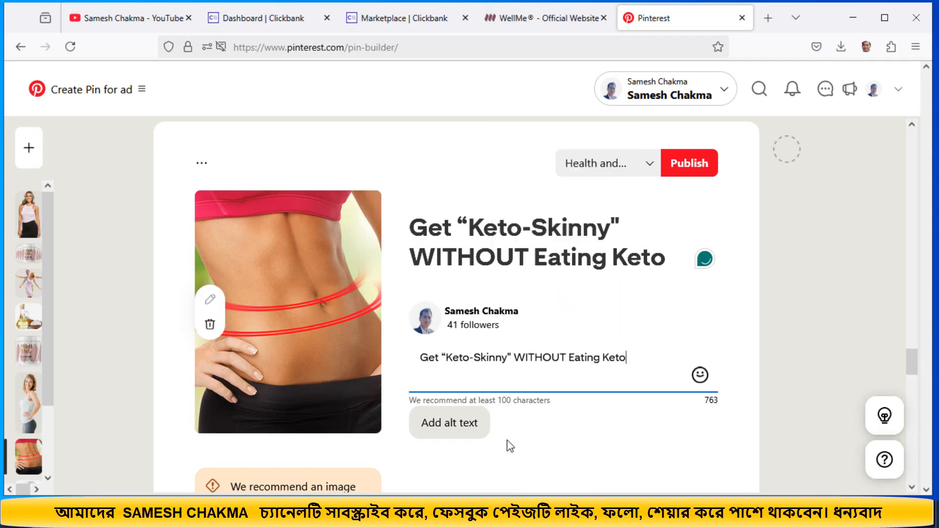
pyautogui.click(466, 433)
pyautogui.rightClick(482, 413)
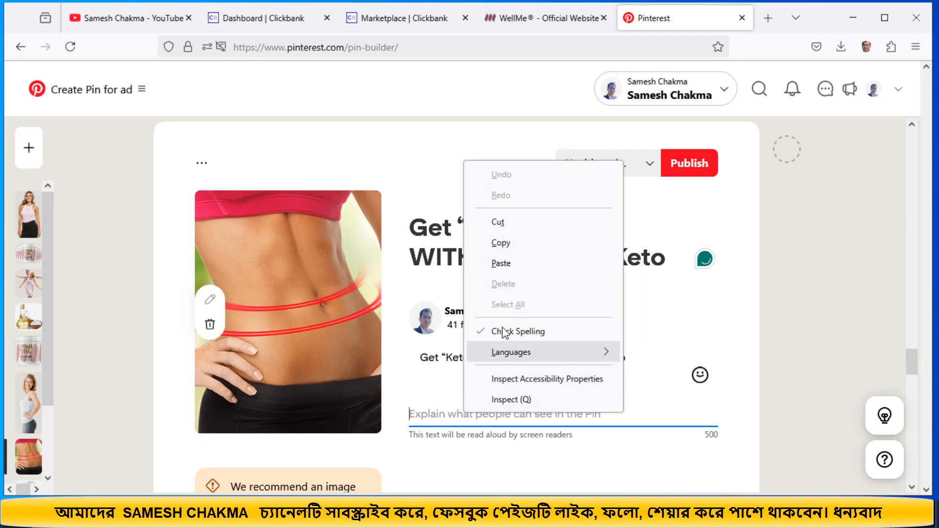
pyautogui.click(514, 262)
pyautogui.scroll(2, 616, 392)
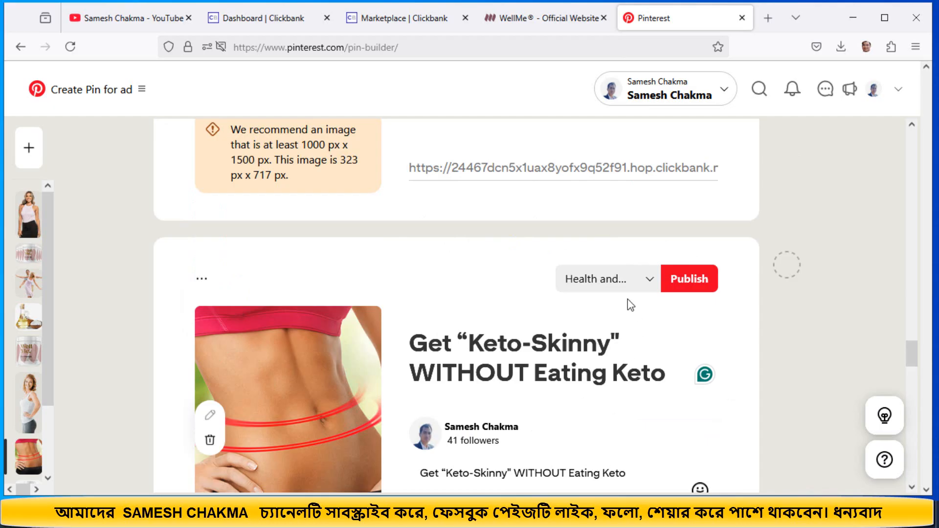
# Step: Assign the bare waist pin to the Diets & Weight board and publish it
pyautogui.click(624, 287)
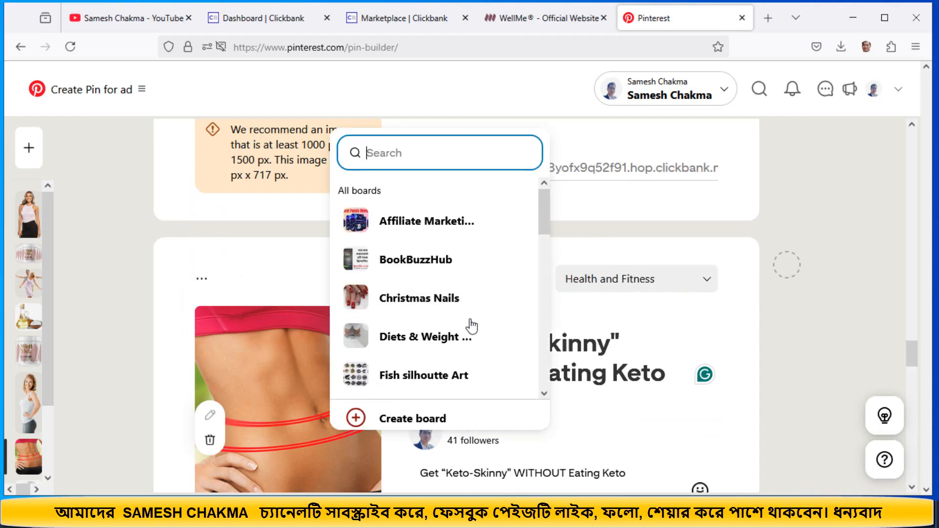
pyautogui.click(467, 338)
pyautogui.click(699, 289)
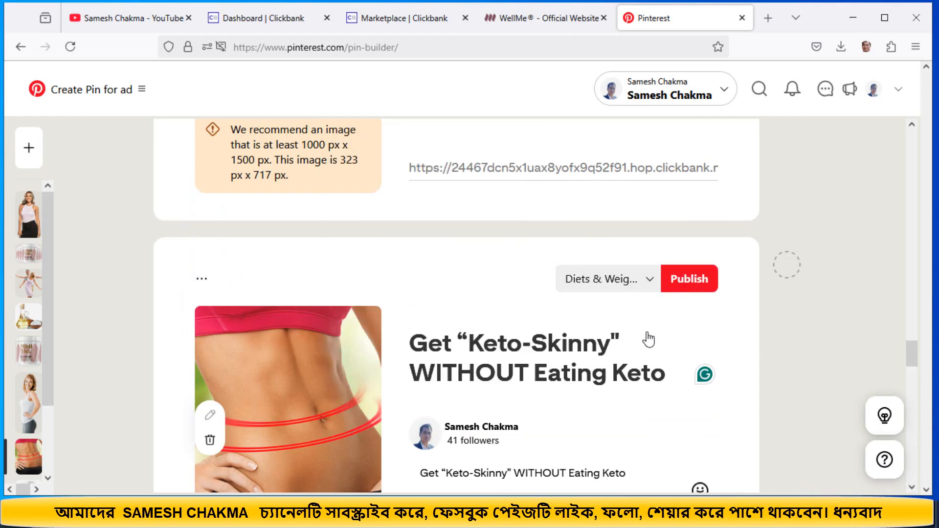
# Step: Fill the title, description and alt text of the pin of the woman in a white tank top with Get “Keto-Skinny" WITHOUT Eating Keto
pyautogui.scroll(4, 641, 374)
pyautogui.scroll(5, 636, 375)
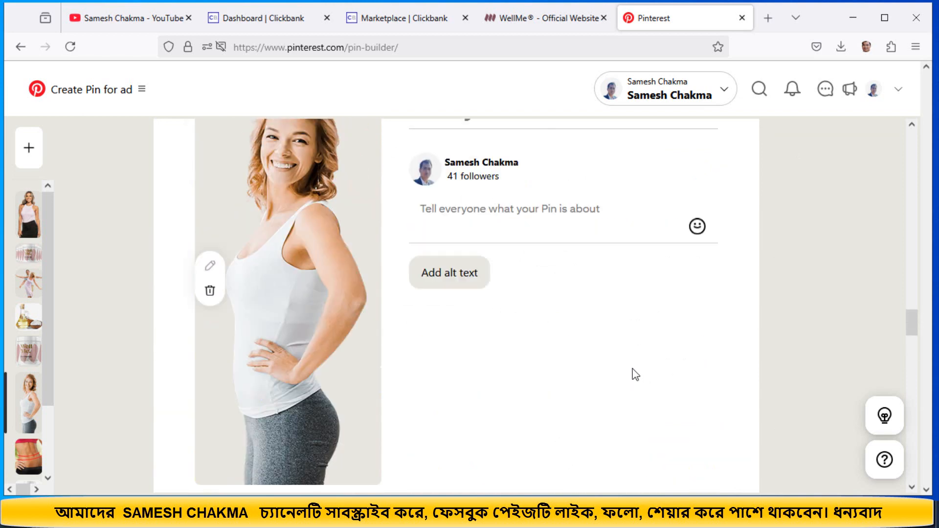
pyautogui.click(486, 158)
pyautogui.rightClick(487, 160)
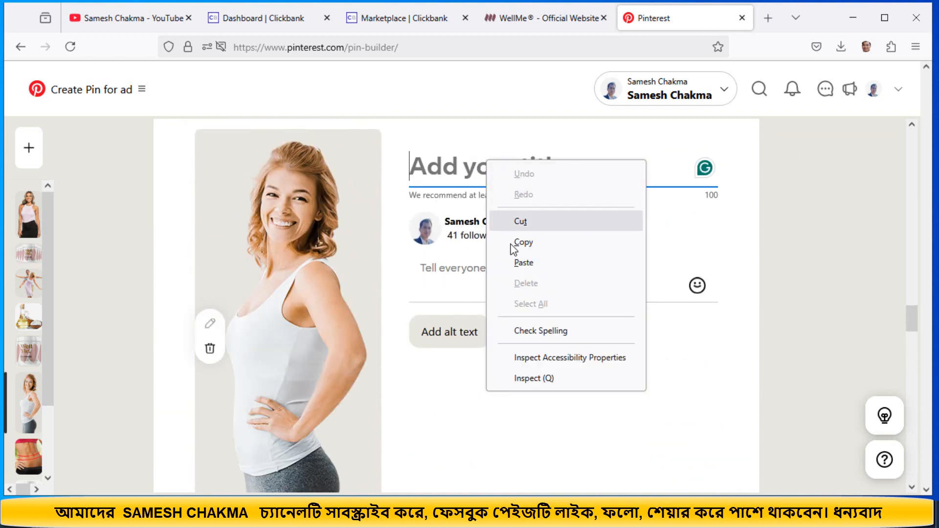
pyautogui.click(521, 263)
pyautogui.click(477, 298)
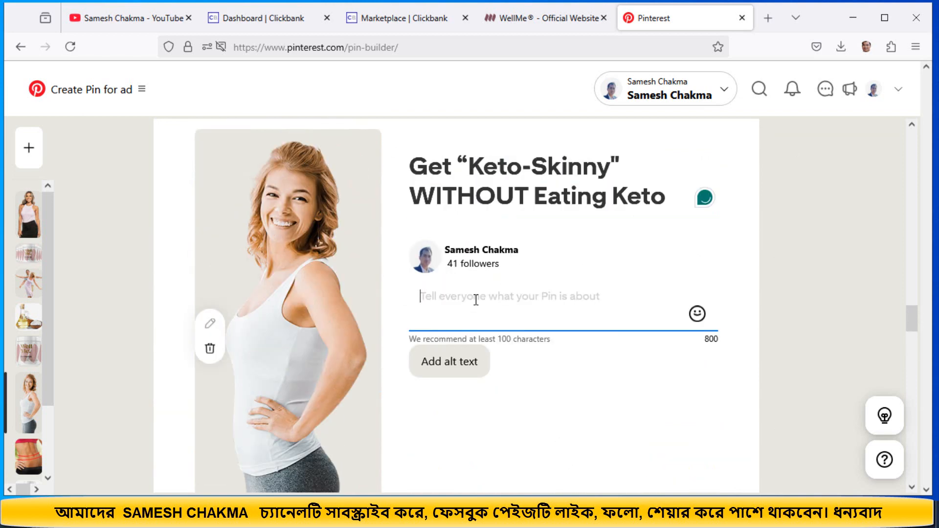
pyautogui.rightClick(473, 300)
pyautogui.click(515, 409)
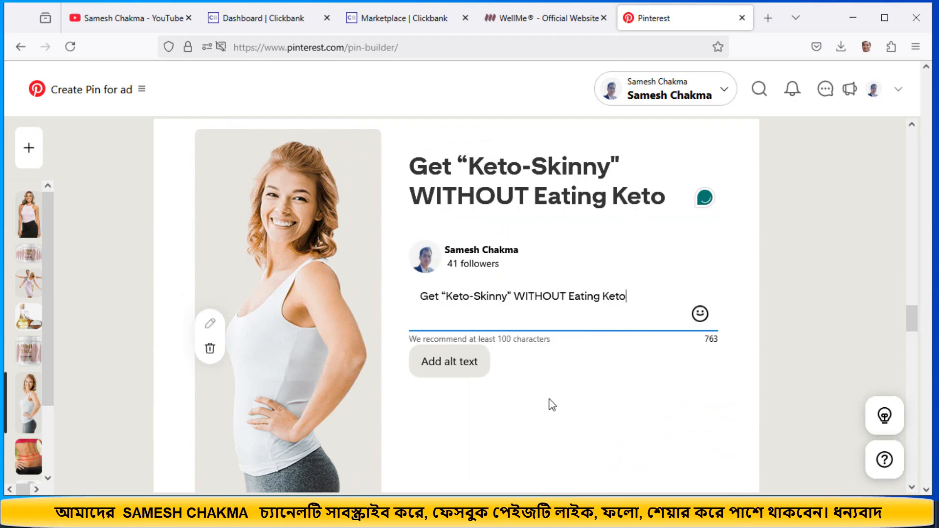
pyautogui.click(463, 369)
pyautogui.rightClick(469, 351)
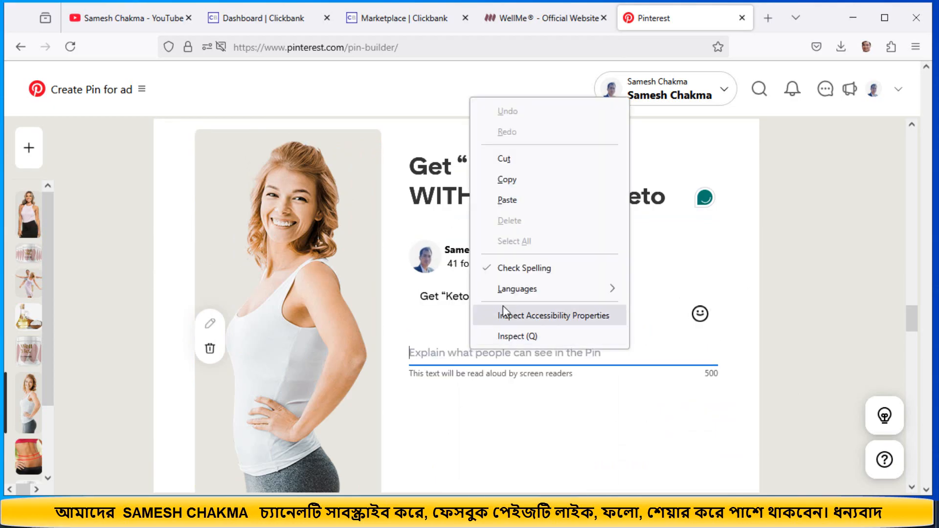
pyautogui.click(504, 202)
# Step: Assign the white tank top woman pin to the Diets & Weight board and publish it
pyautogui.scroll(1, 581, 393)
pyautogui.scroll(1, 581, 394)
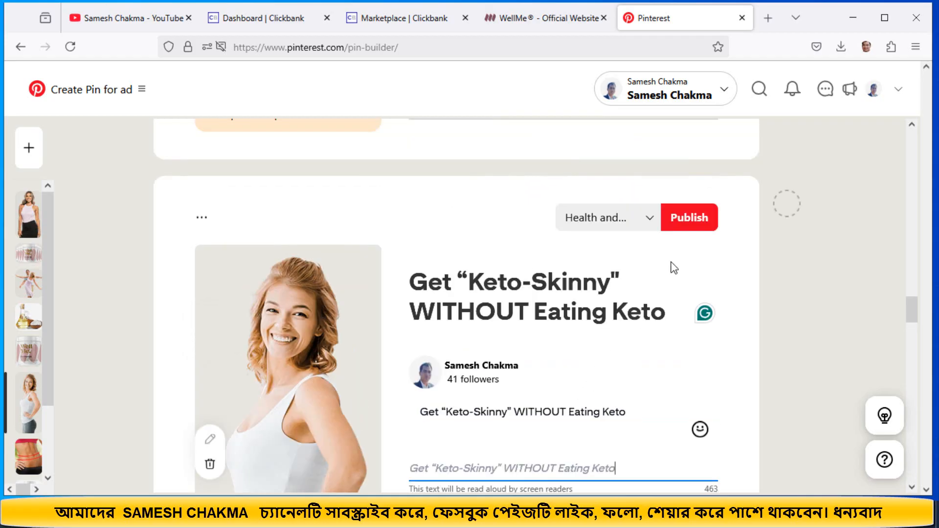
pyautogui.click(628, 227)
pyautogui.moveTo(524, 329)
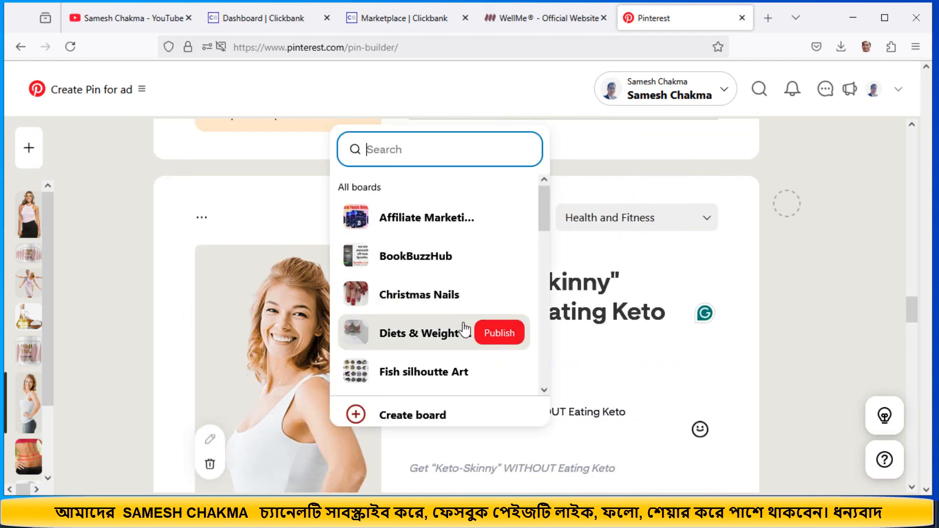
pyautogui.click(425, 333)
pyautogui.click(687, 219)
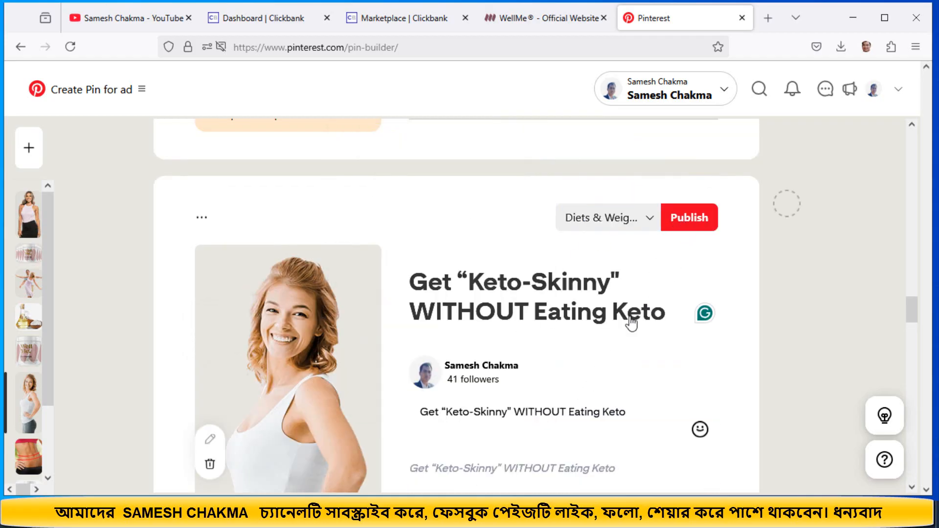
# Step: Fill the title, description and alt text of the single BioVanish jar pin with Get “Keto-Skinny" WITHOUT Eating Keto
pyautogui.scroll(3, 592, 360)
pyautogui.scroll(5, 591, 355)
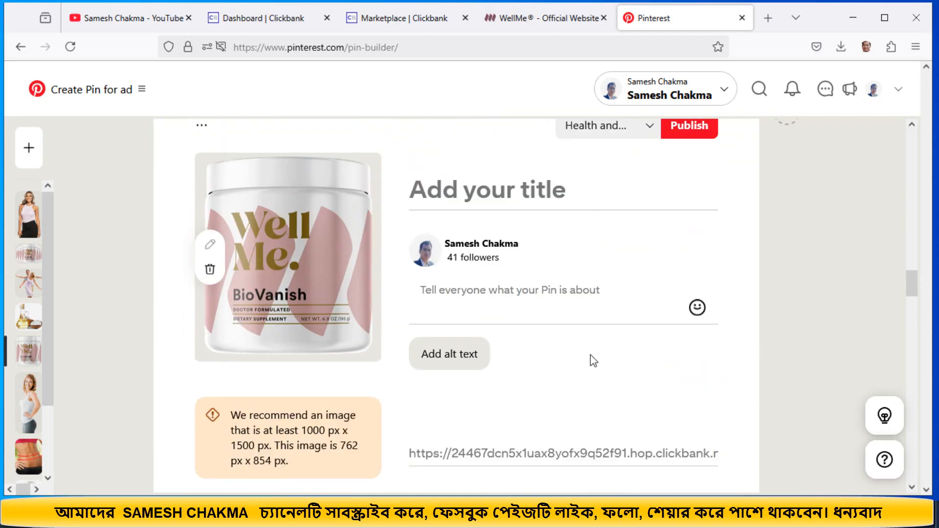
pyautogui.click(496, 306)
pyautogui.rightClick(495, 306)
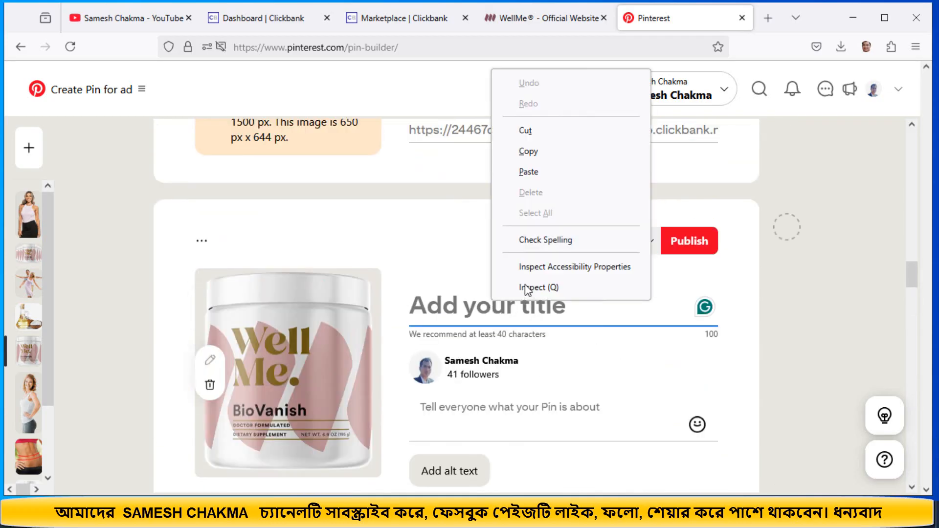
pyautogui.click(530, 167)
pyautogui.scroll(-1, 524, 427)
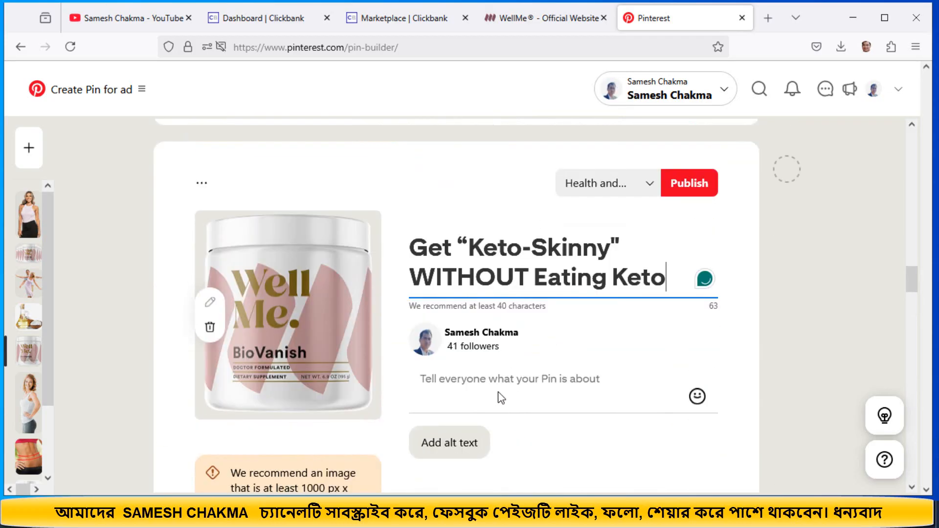
pyautogui.click(495, 377)
pyautogui.rightClick(495, 378)
pyautogui.click(536, 251)
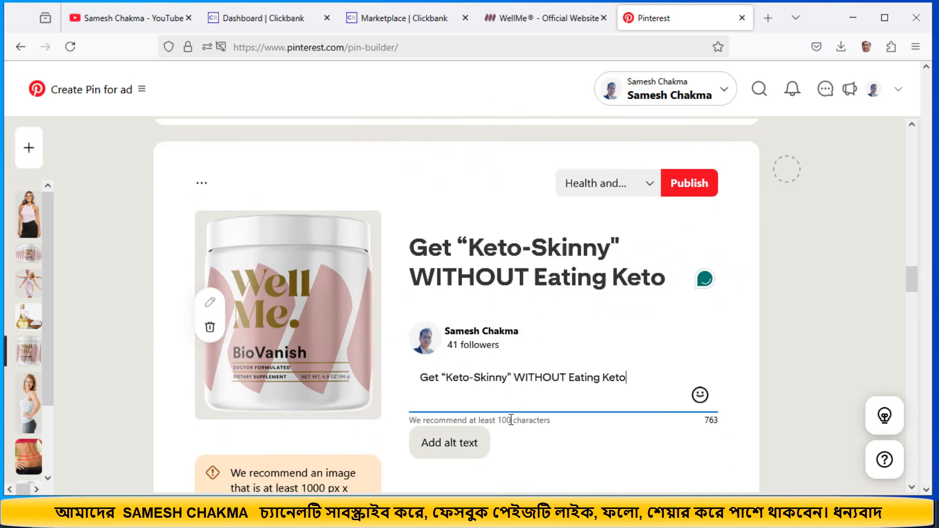
pyautogui.click(465, 444)
pyautogui.rightClick(464, 434)
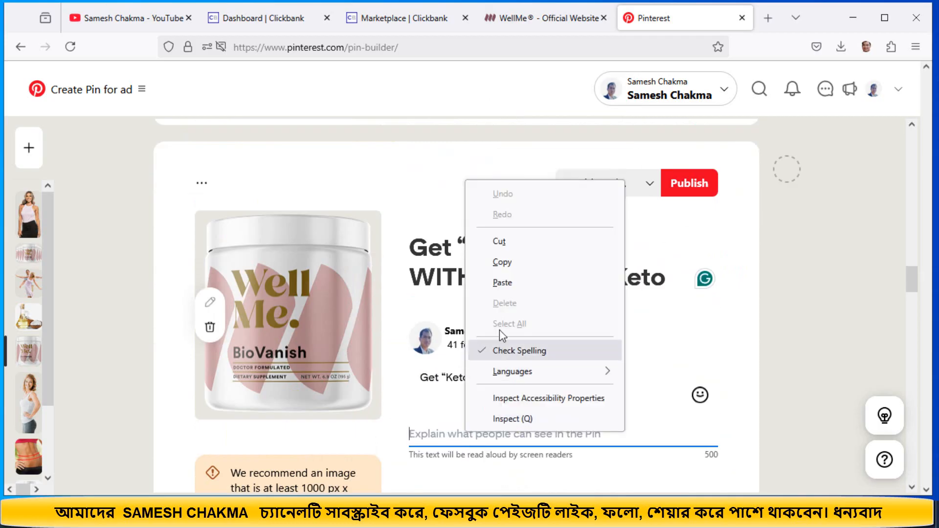
pyautogui.click(504, 283)
# Step: Assign the single BioVanish jar pin to the Diets & Weight board and publish it
pyautogui.click(620, 192)
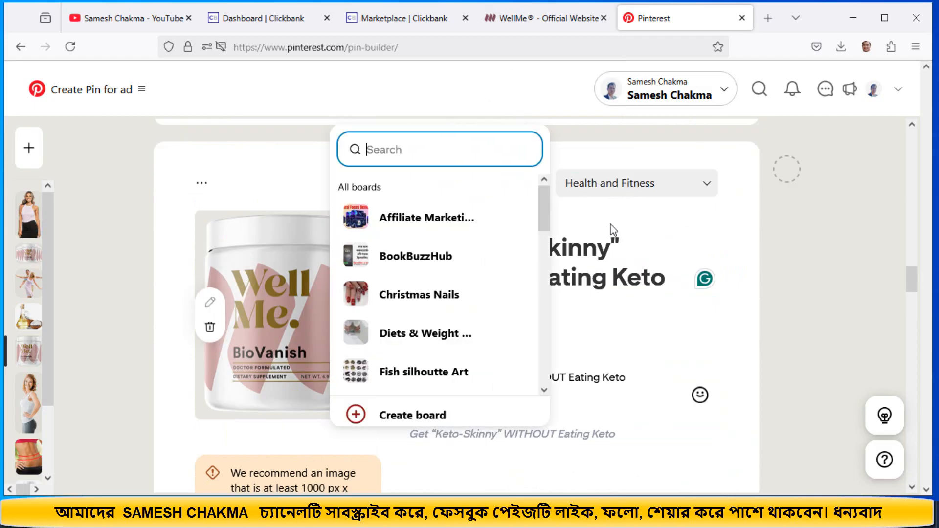
pyautogui.click(443, 334)
pyautogui.click(690, 185)
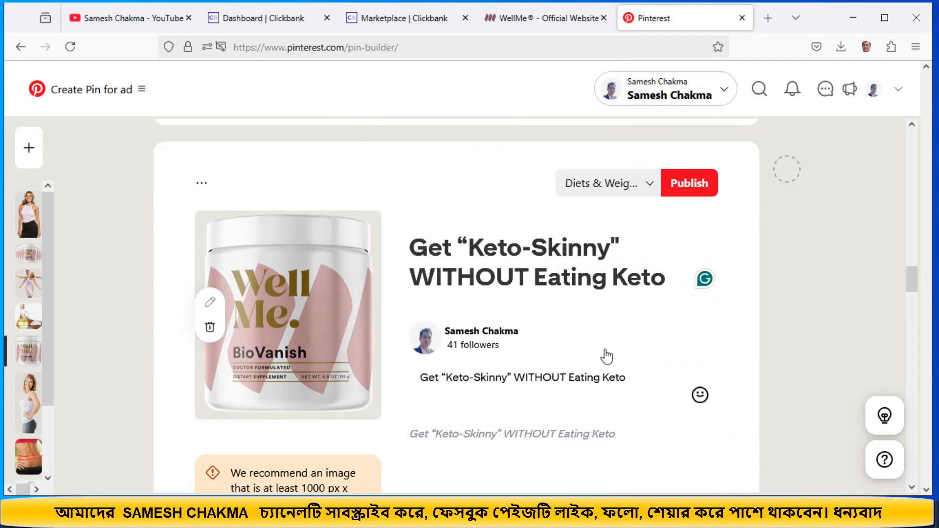
# Step: Fill the title, description and alt text of the coconut oil bottle pin with Get “Keto-Skinny" WITHOUT Eating Keto
pyautogui.scroll(5, 605, 357)
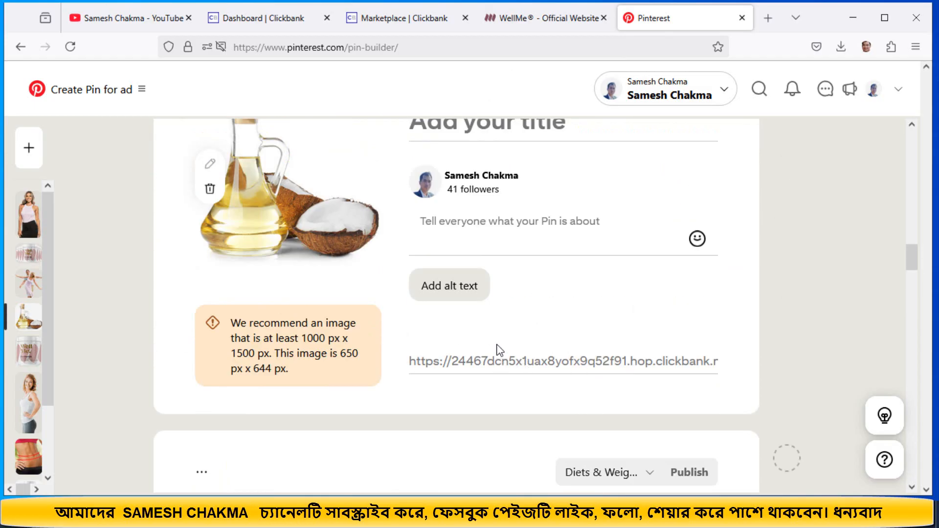
pyautogui.click(494, 295)
pyautogui.rightClick(495, 295)
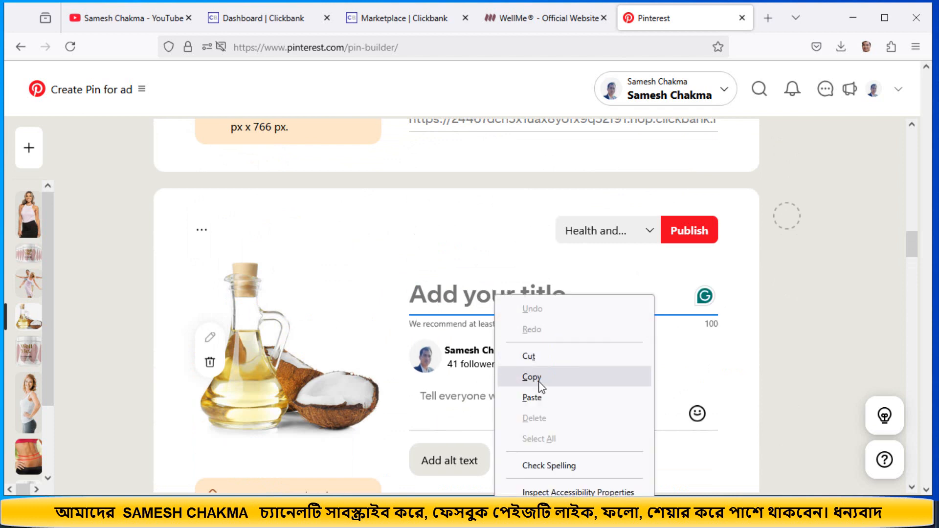
pyautogui.click(532, 397)
pyautogui.click(491, 421)
pyautogui.rightClick(491, 420)
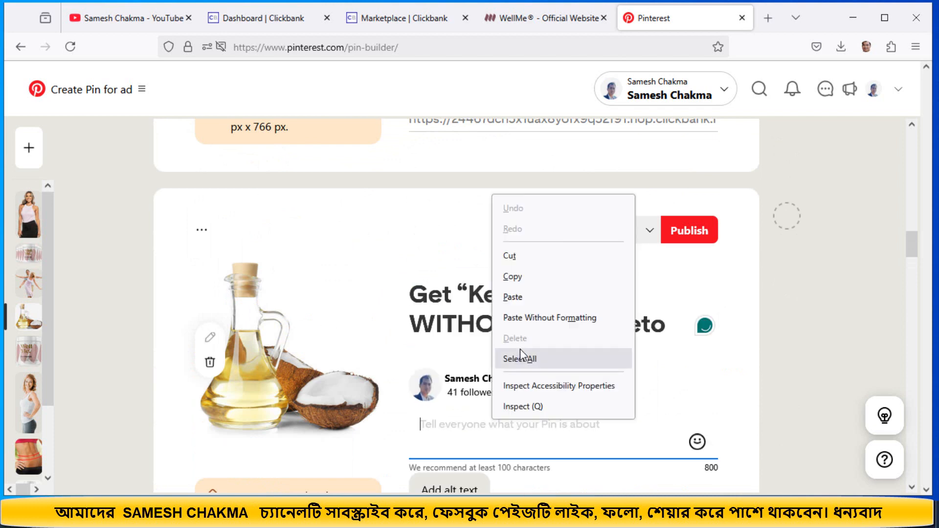
pyautogui.click(514, 297)
pyautogui.scroll(-2, 489, 343)
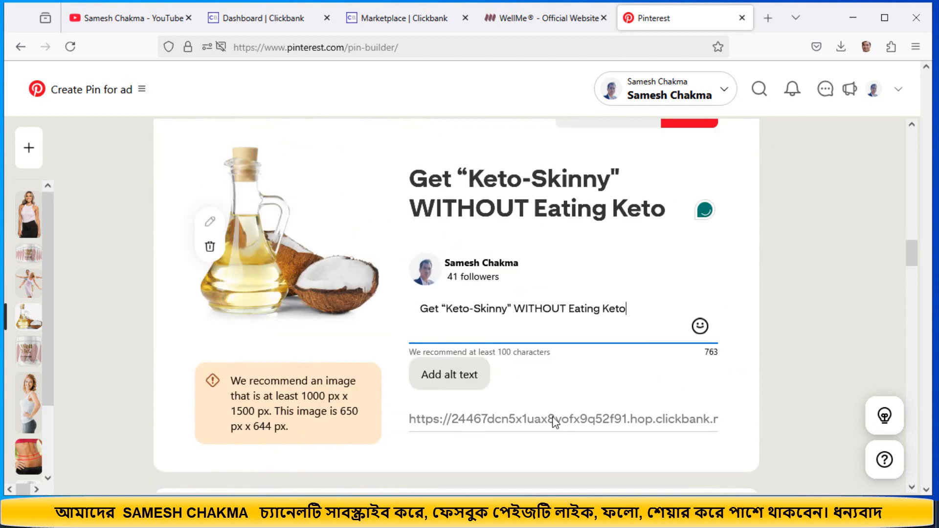
pyautogui.click(467, 374)
pyautogui.rightClick(482, 367)
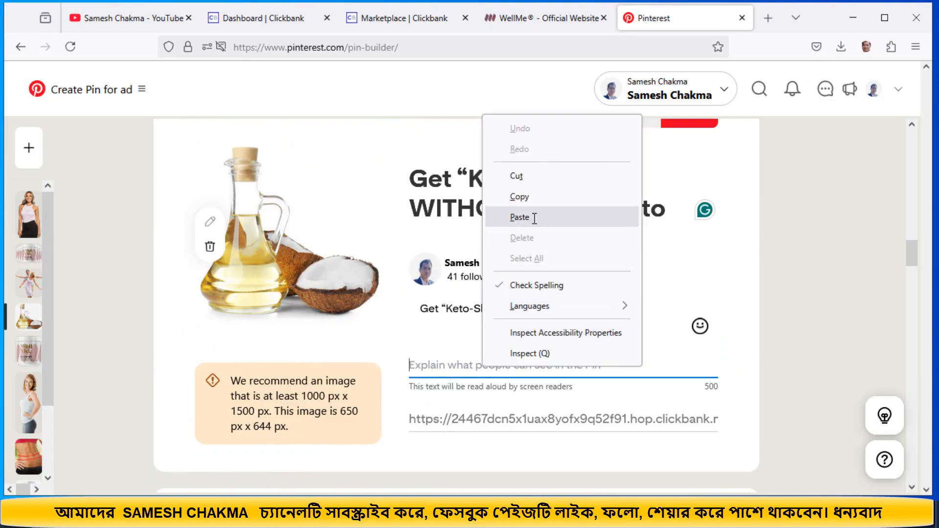
pyautogui.click(535, 217)
# Step: Assign the coconut oil bottle pin to the Diets & Weight board and publish it
pyautogui.scroll(3, 582, 352)
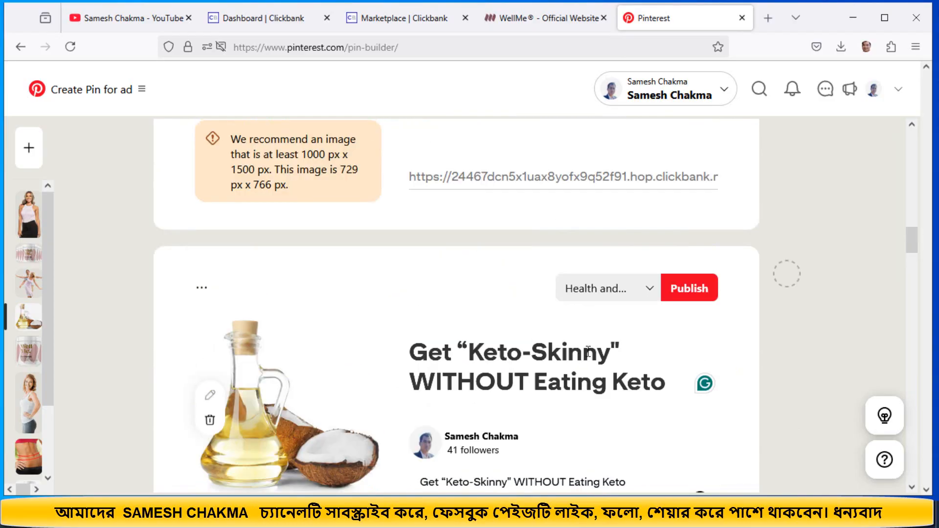
pyautogui.click(621, 293)
pyautogui.click(467, 359)
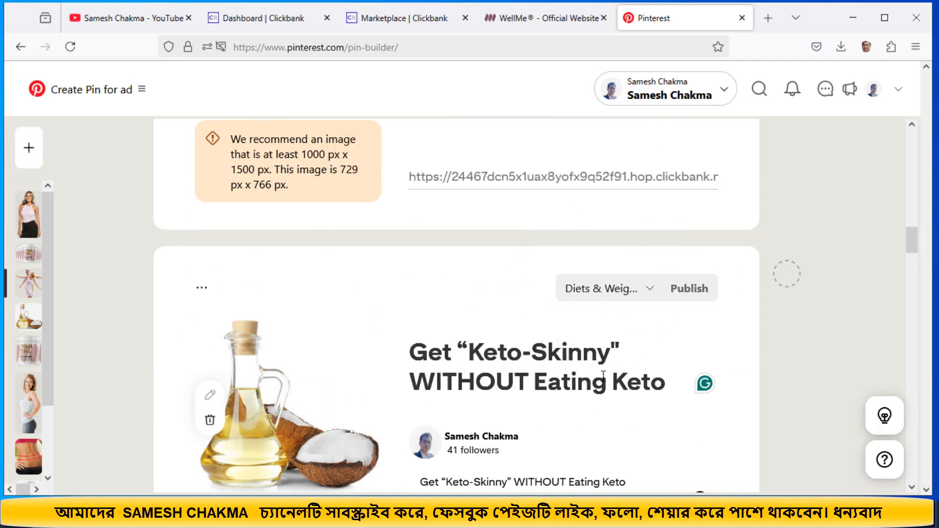
# Step: Fill the description, alt text and title of the couple with outstretched arms pin with Get “Keto-Skinny" WITHOUT Eating Keto
pyautogui.scroll(5, 603, 375)
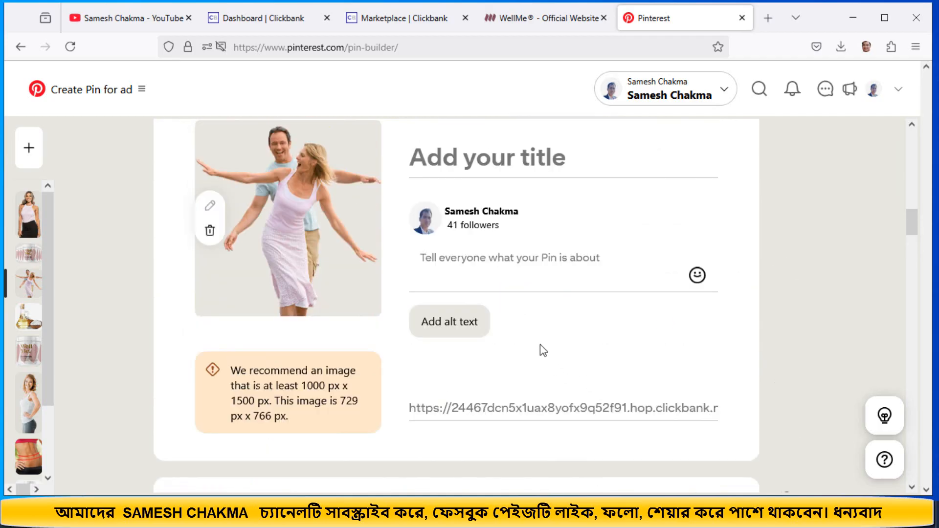
pyautogui.click(496, 261)
pyautogui.rightClick(496, 262)
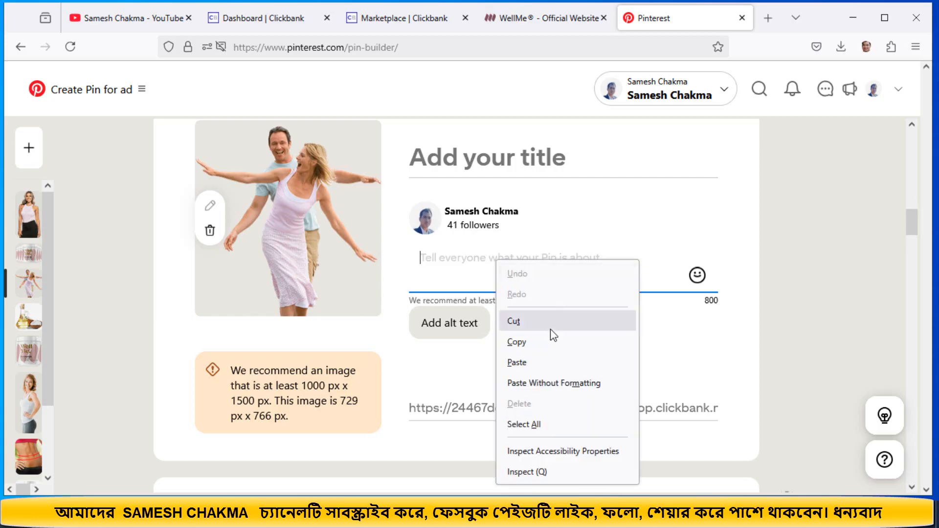
pyautogui.click(549, 362)
pyautogui.click(457, 329)
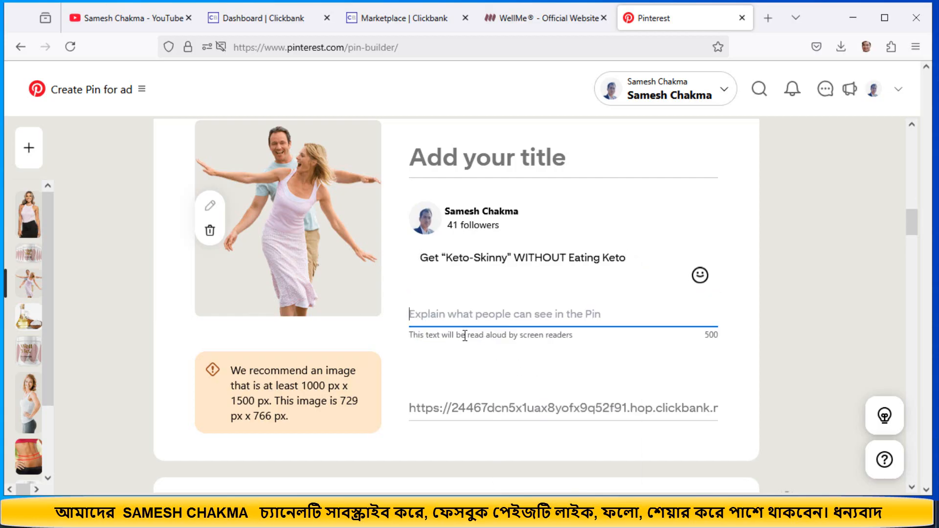
pyautogui.rightClick(481, 317)
pyautogui.click(530, 161)
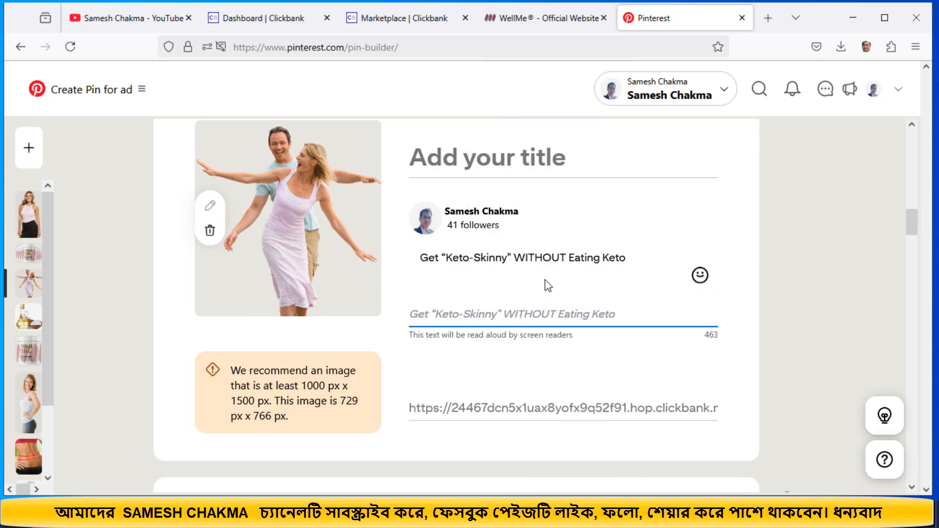
pyautogui.scroll(3, 545, 286)
pyautogui.click(509, 277)
pyautogui.rightClick(510, 277)
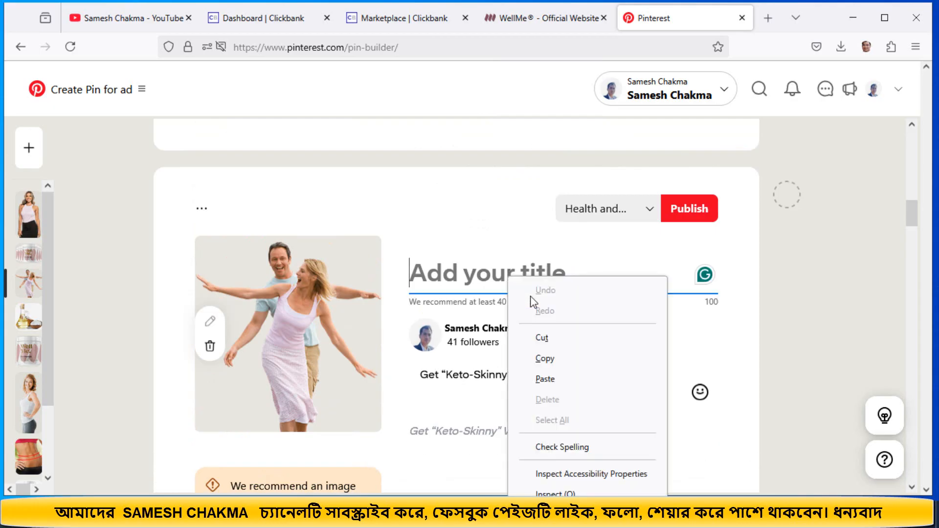
pyautogui.click(544, 379)
# Step: Assign the couple with outstretched arms pin to the Diets & Weight board and publish it
pyautogui.click(632, 224)
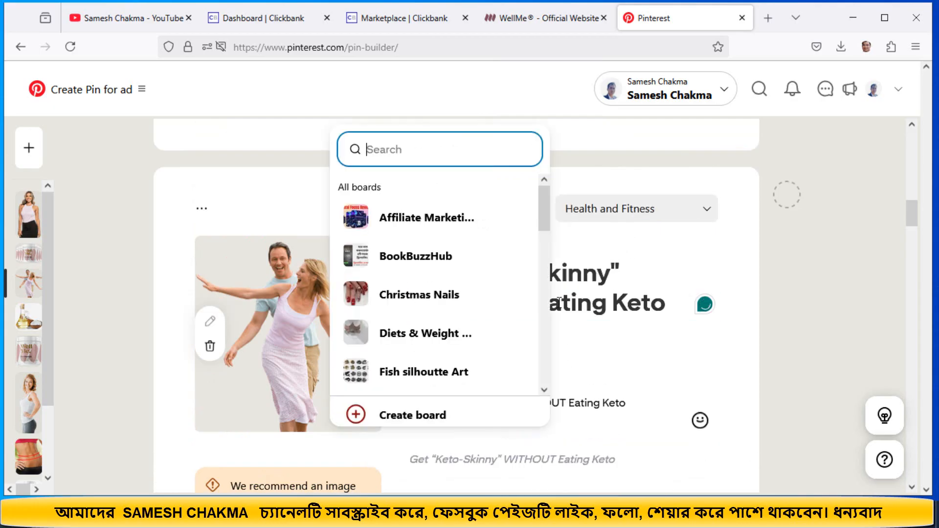
pyautogui.click(453, 334)
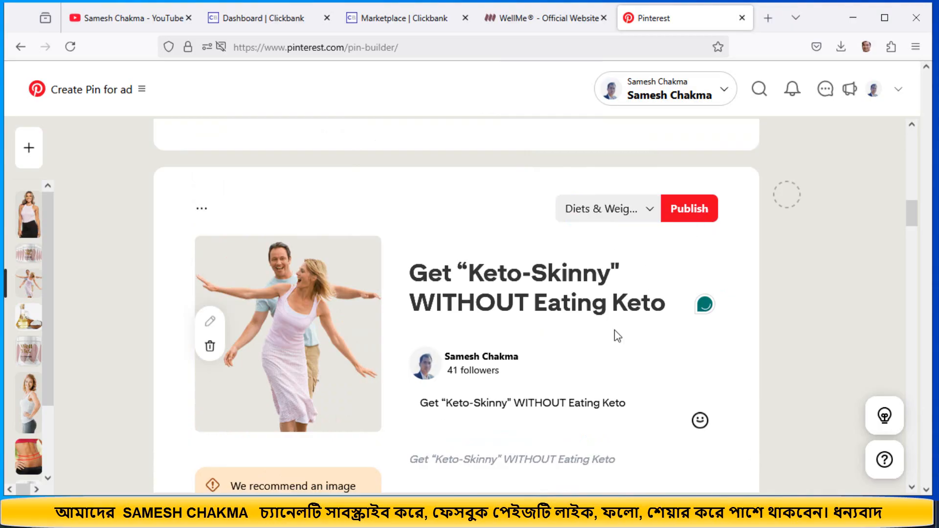
pyautogui.click(675, 210)
# Step: Fill the title, description and alt text of the BioVanish jars pin with Get “Keto-Skinny" WITHOUT Eating Keto
pyautogui.scroll(5, 562, 360)
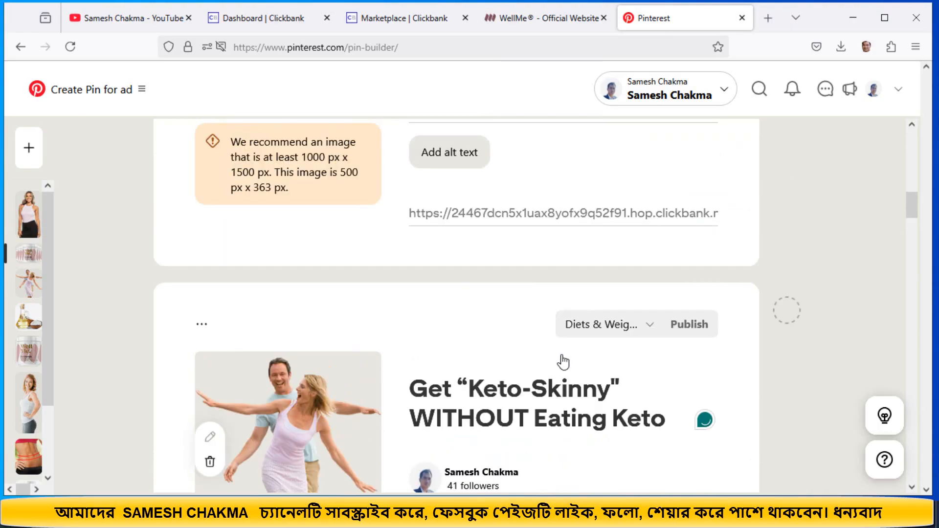
pyautogui.scroll(2, 522, 336)
pyautogui.click(492, 313)
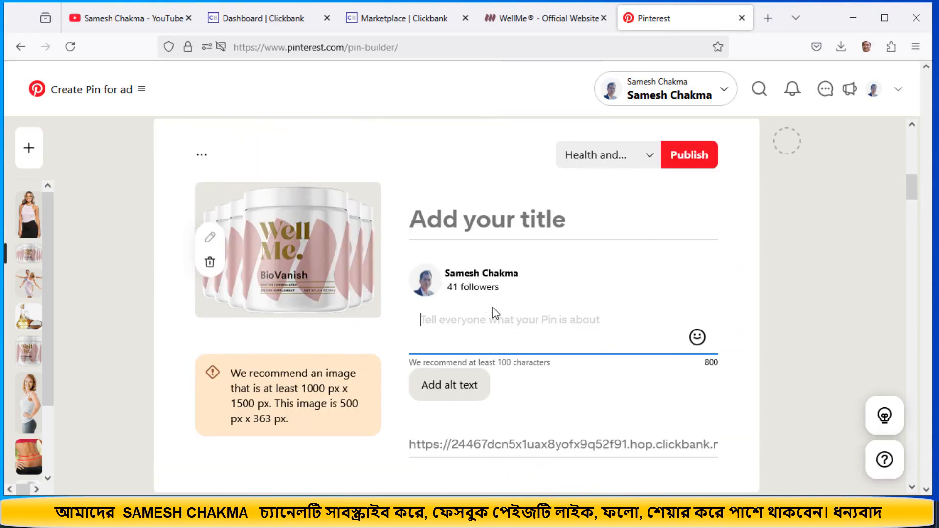
pyautogui.click(494, 226)
pyautogui.rightClick(521, 227)
pyautogui.click(536, 313)
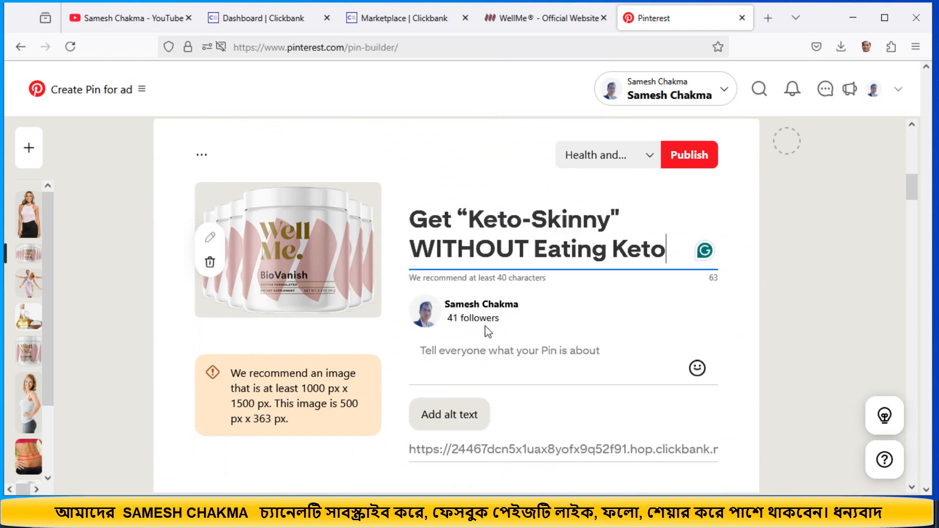
pyautogui.click(486, 350)
pyautogui.rightClick(492, 348)
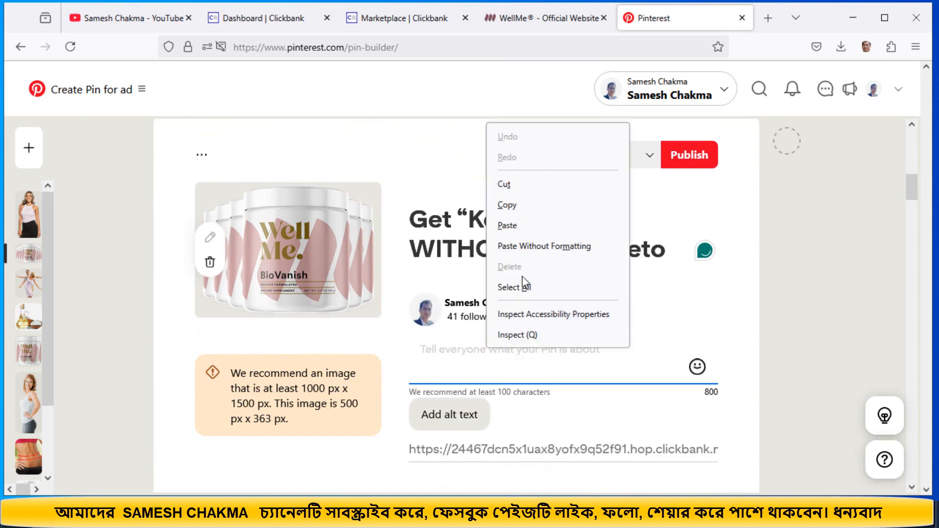
pyautogui.click(524, 226)
pyautogui.click(450, 414)
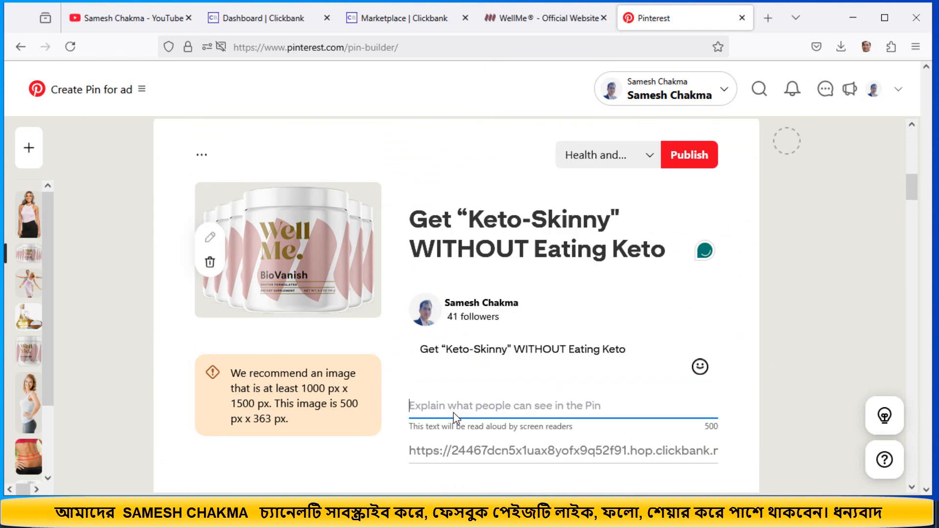
pyautogui.rightClick(459, 405)
pyautogui.click(495, 252)
# Step: Assign the BioVanish jars pin to the Diets & Weight board and publish it
pyautogui.scroll(2, 601, 293)
pyautogui.click(601, 274)
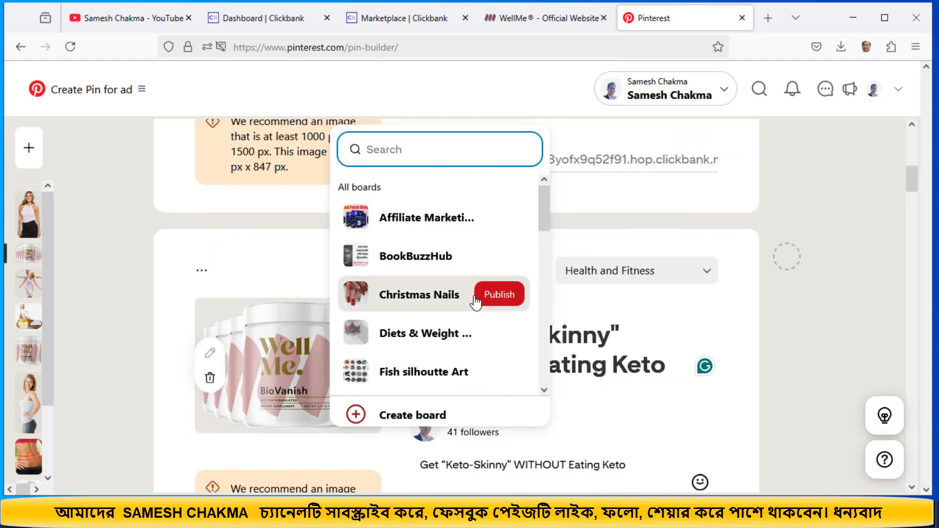
pyautogui.click(452, 340)
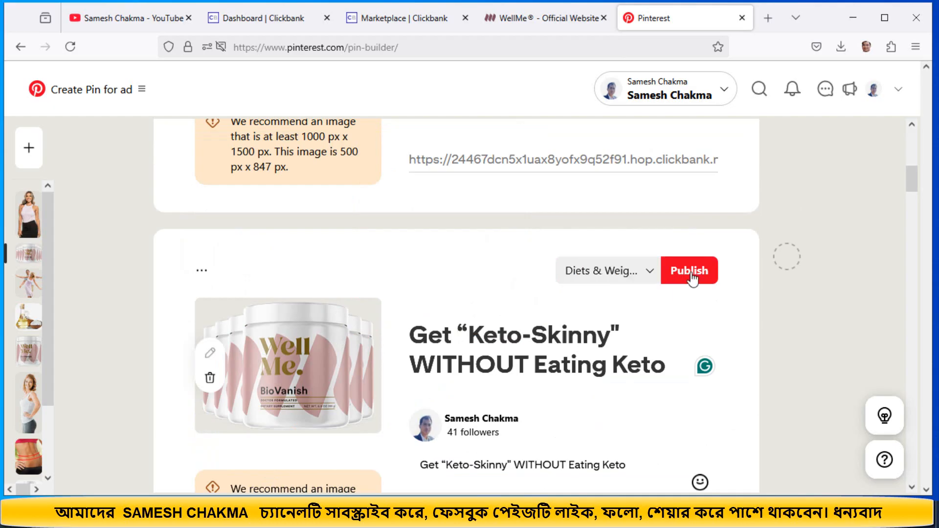
# Step: Fill the description, title and alt text of the pin showing the woman in a black skirt with Get “Keto-Skinny" WITHOUT Eating Keto
pyautogui.scroll(1, 583, 366)
pyautogui.scroll(4, 582, 362)
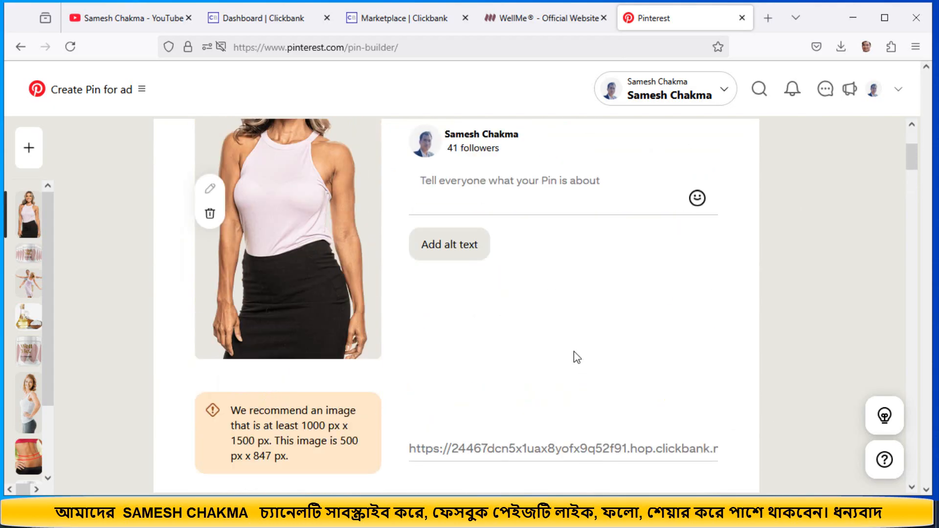
pyautogui.click(502, 187)
pyautogui.rightClick(502, 187)
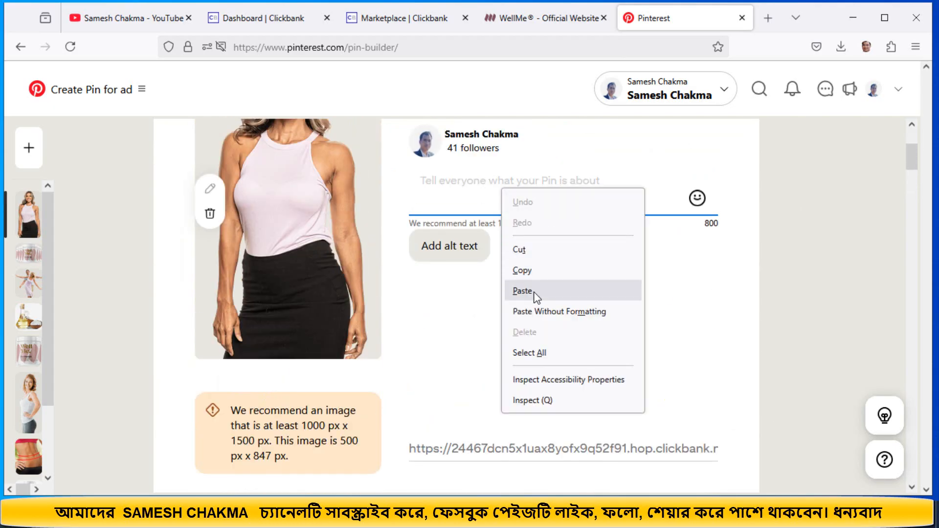
pyautogui.click(507, 292)
pyautogui.scroll(2, 494, 276)
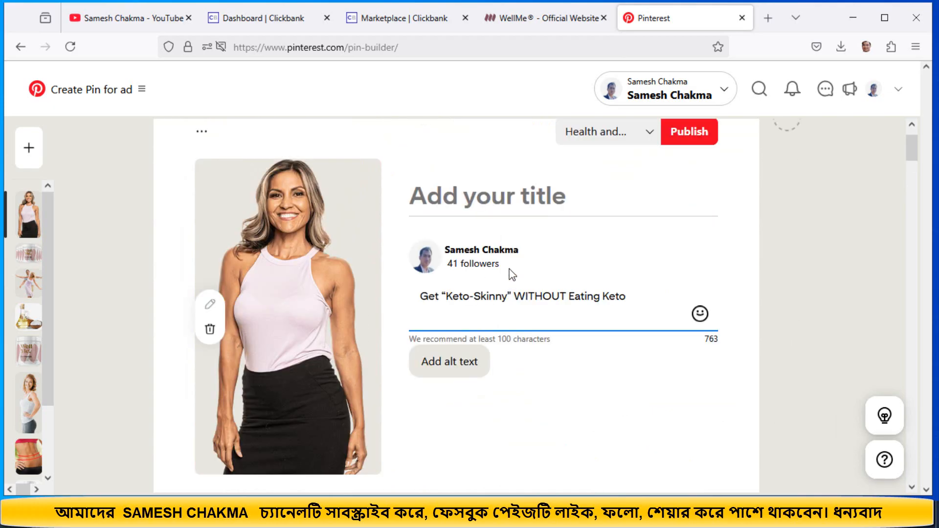
pyautogui.rightClick(512, 195)
pyautogui.click(567, 302)
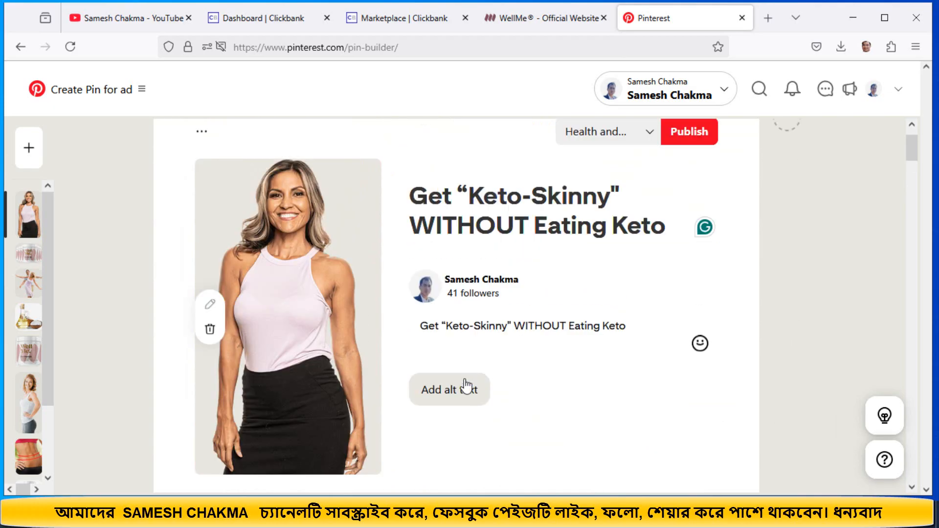
pyautogui.click(467, 386)
pyautogui.rightClick(476, 382)
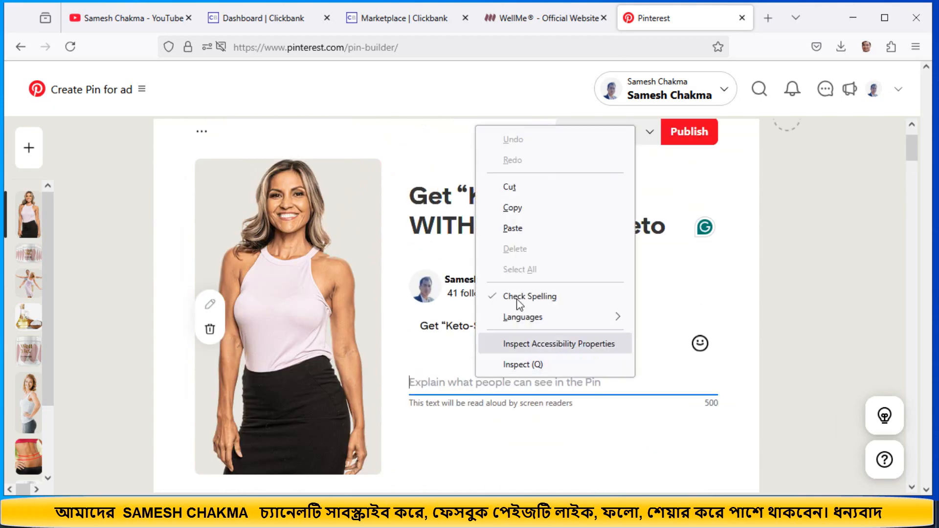
pyautogui.click(539, 228)
# Step: Assign the pin showing the woman in a black skirt to the Diets & Weight board and publish it
pyautogui.scroll(-3, 591, 418)
pyautogui.scroll(3, 594, 416)
pyautogui.scroll(-3, 597, 401)
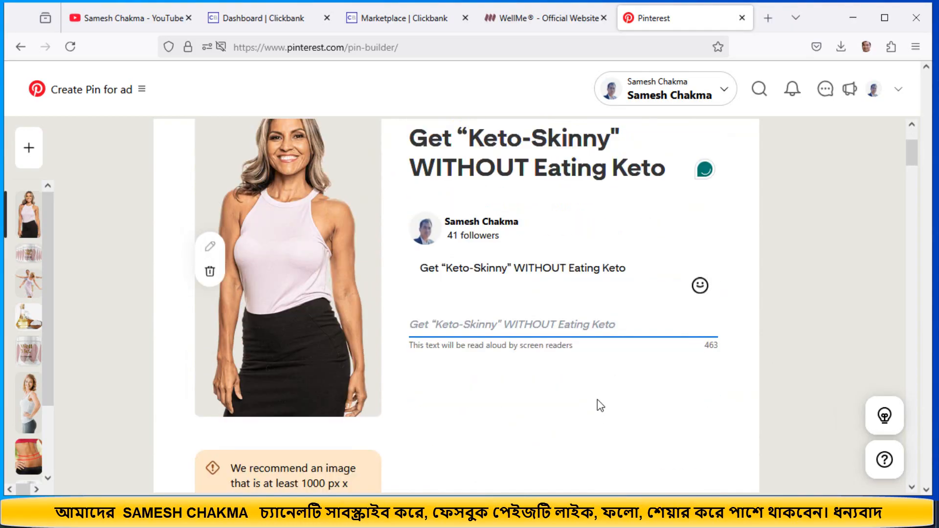
pyautogui.scroll(1, 597, 398)
pyautogui.scroll(3, 600, 405)
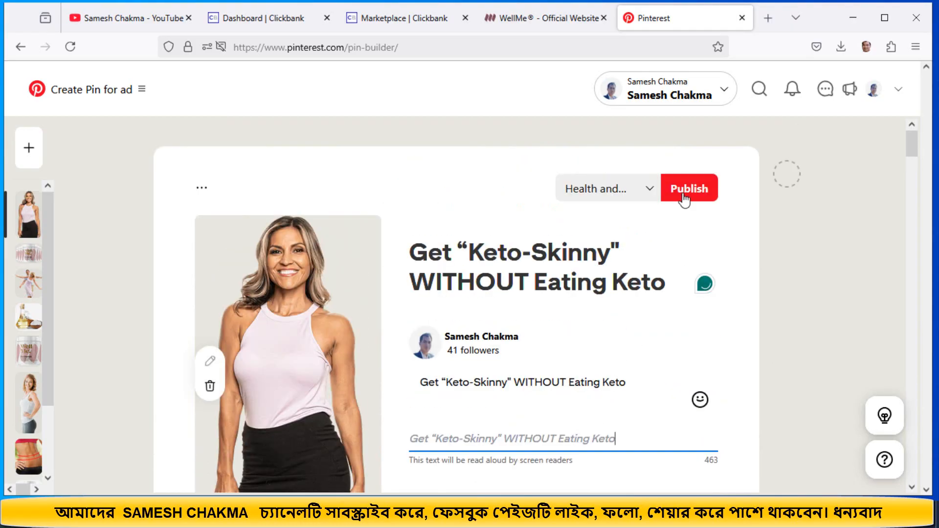
pyautogui.click(590, 201)
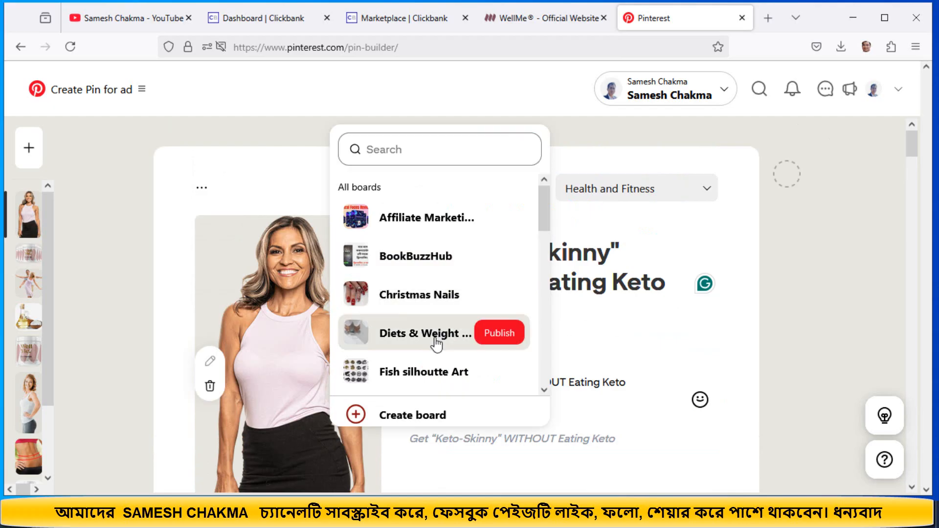
pyautogui.click(422, 334)
pyautogui.click(687, 201)
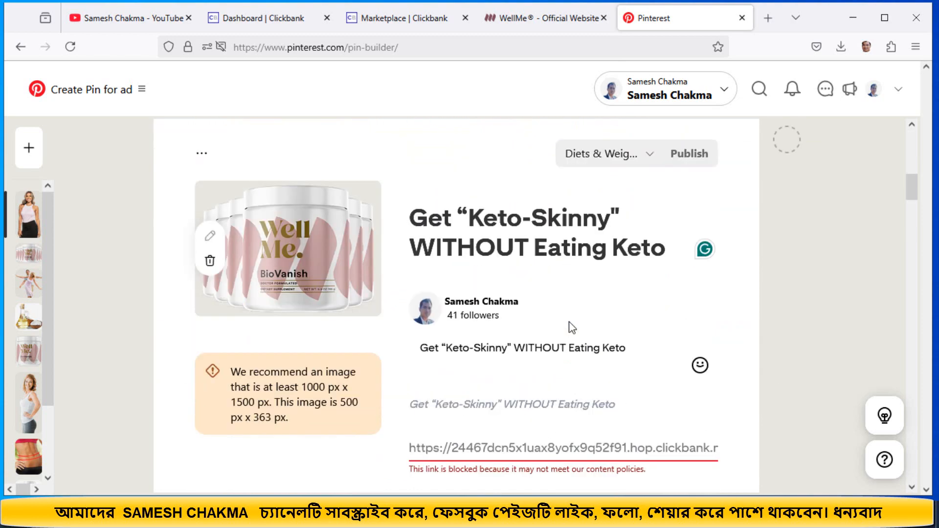
pyautogui.scroll(-15, 570, 323)
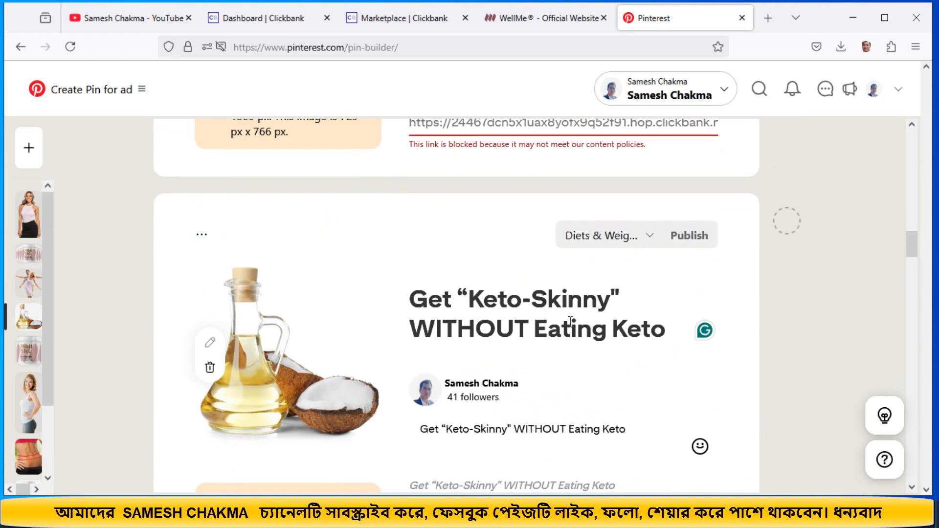
pyautogui.scroll(15, 571, 321)
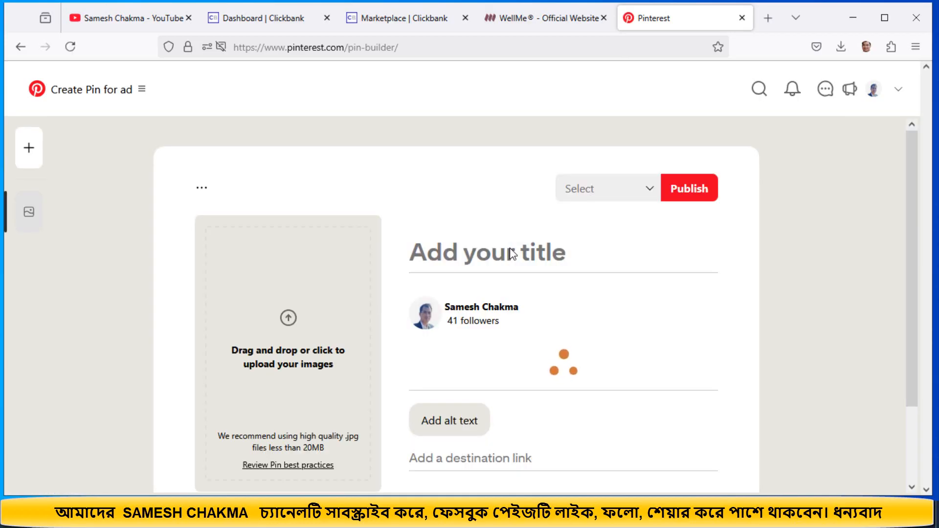
pyautogui.scroll(-1, 457, 340)
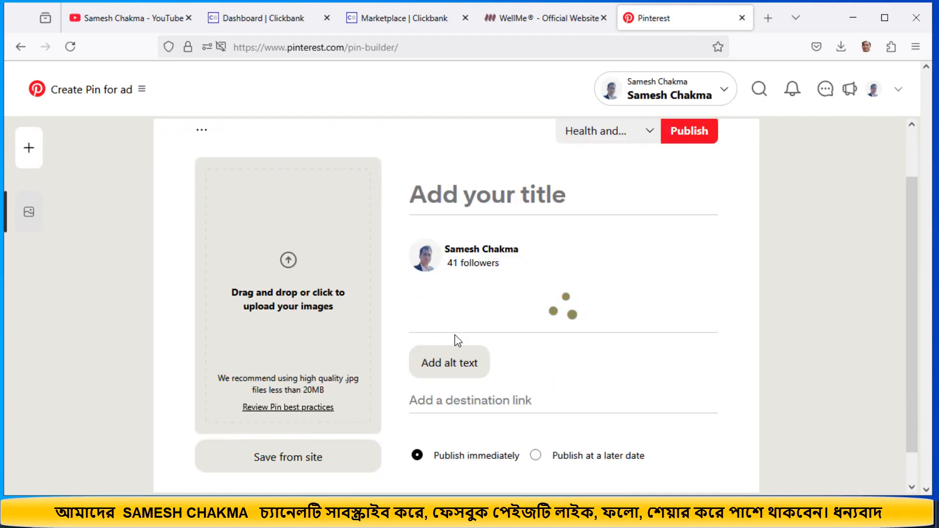
pyautogui.scroll(1, 465, 333)
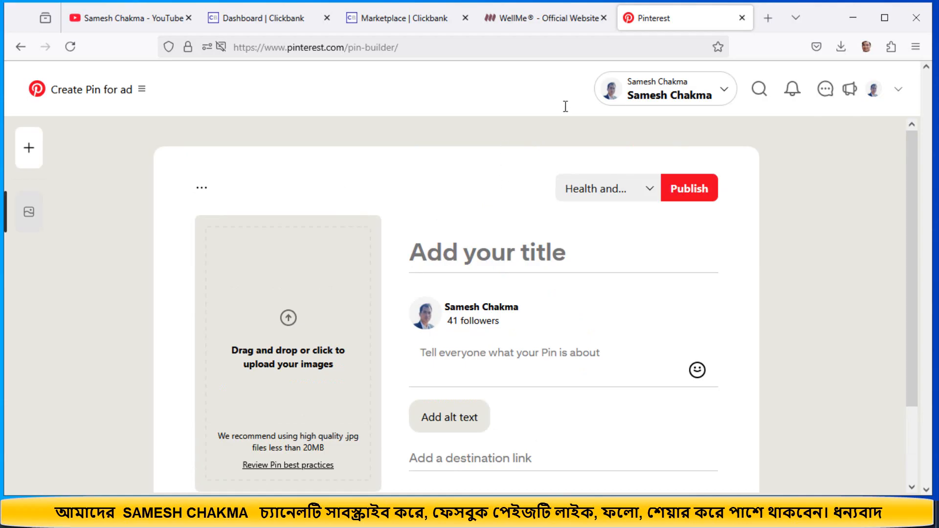
pyautogui.click(769, 18)
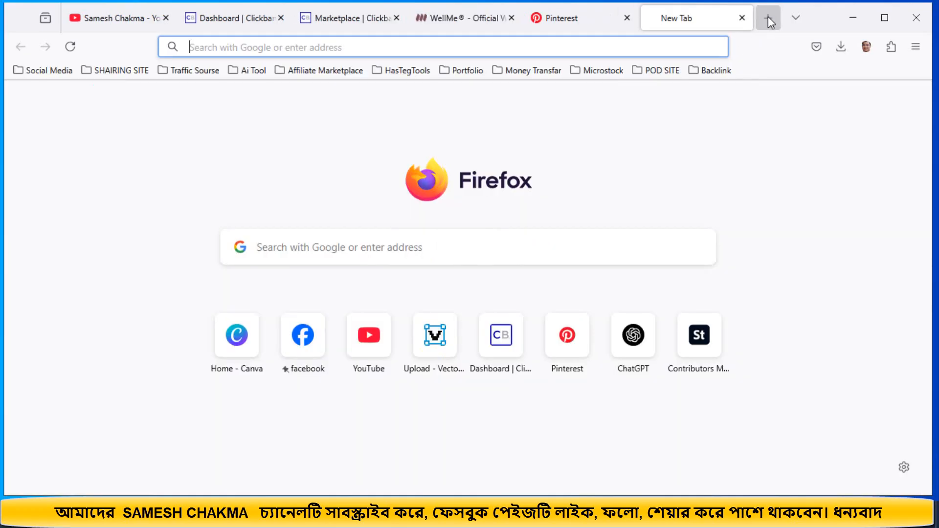
# Step: Switch to the YouTube channel page and look through its latest videos
pyautogui.click(111, 27)
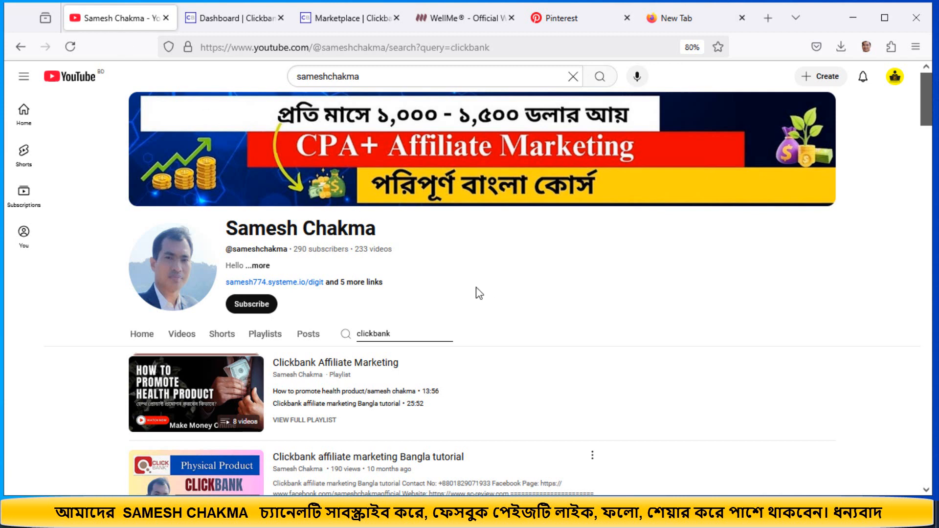
pyautogui.click(184, 335)
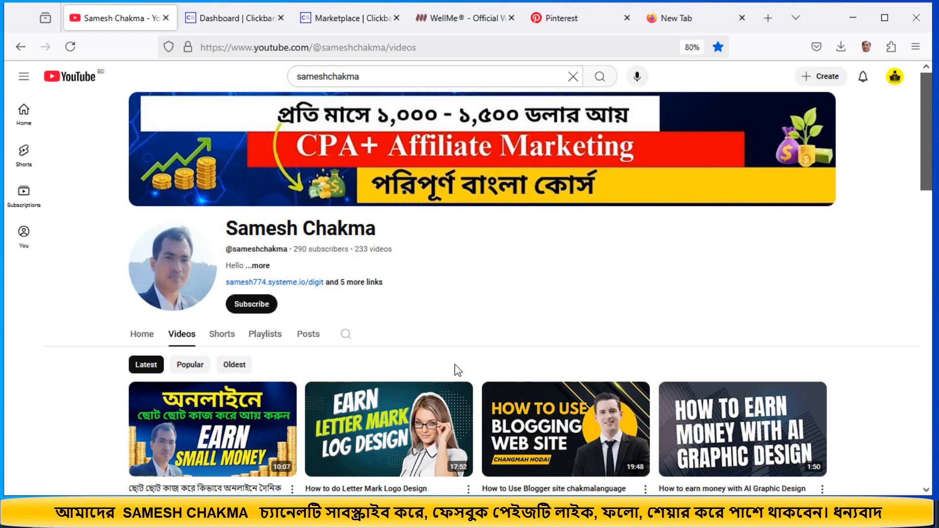
pyautogui.scroll(-3, 454, 364)
pyautogui.scroll(-4, 462, 373)
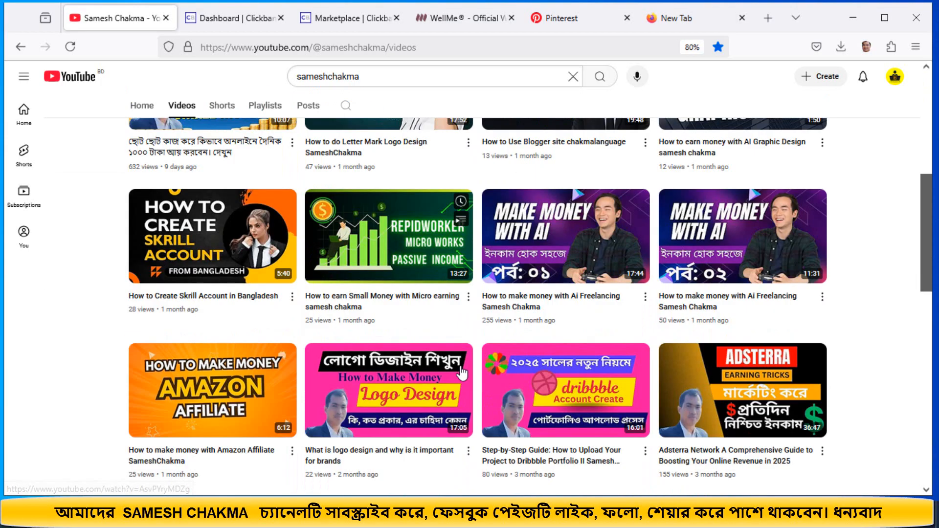
pyautogui.scroll(6, 462, 373)
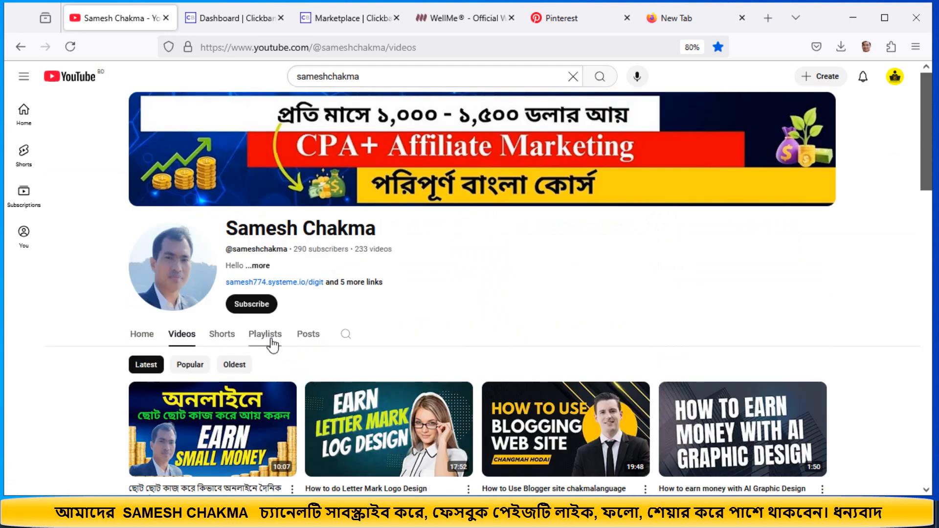
# Step: Look through the channel's created playlists, including Clickbank Affiliate Marketing, and return to its video list
pyautogui.click(272, 341)
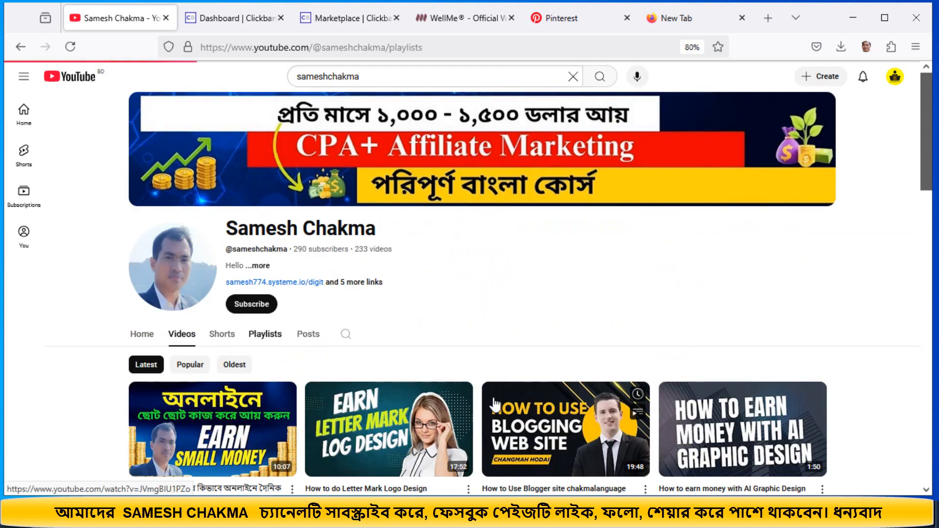
pyautogui.scroll(-2, 496, 405)
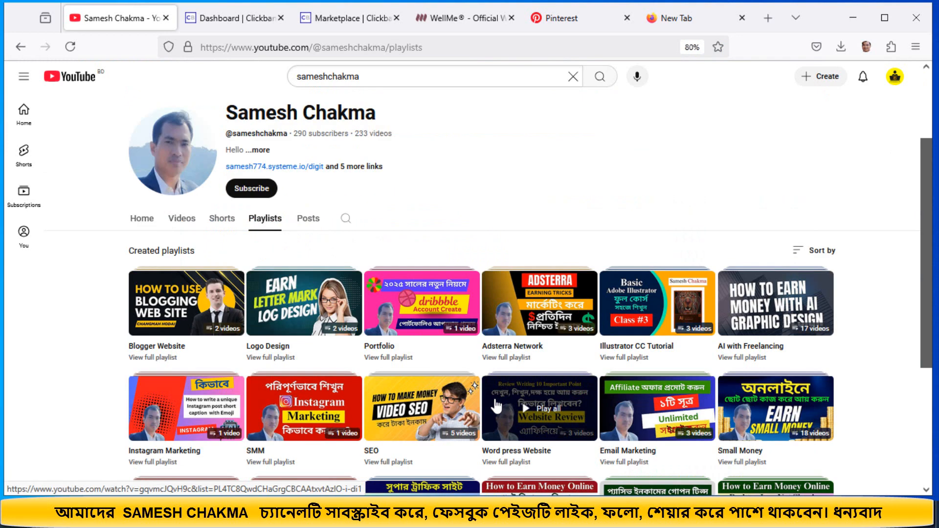
pyautogui.scroll(-4, 496, 405)
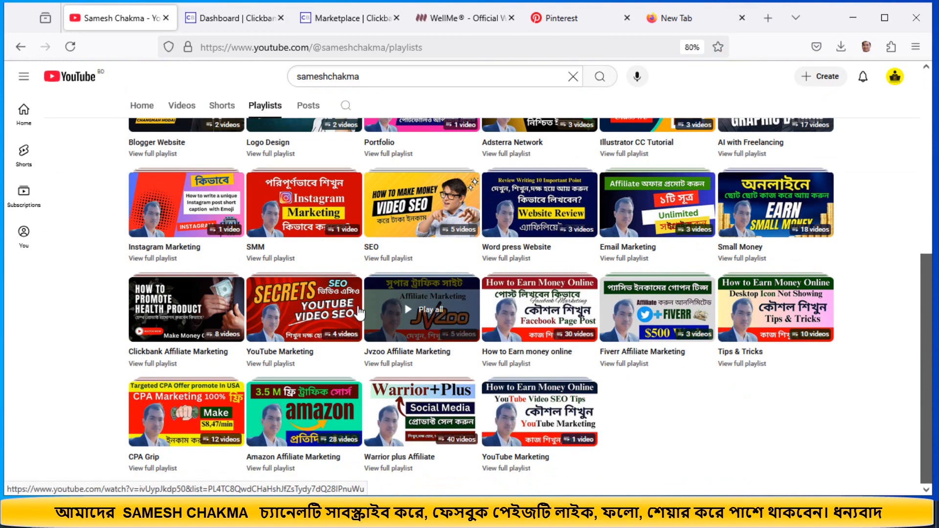
pyautogui.scroll(1, 647, 323)
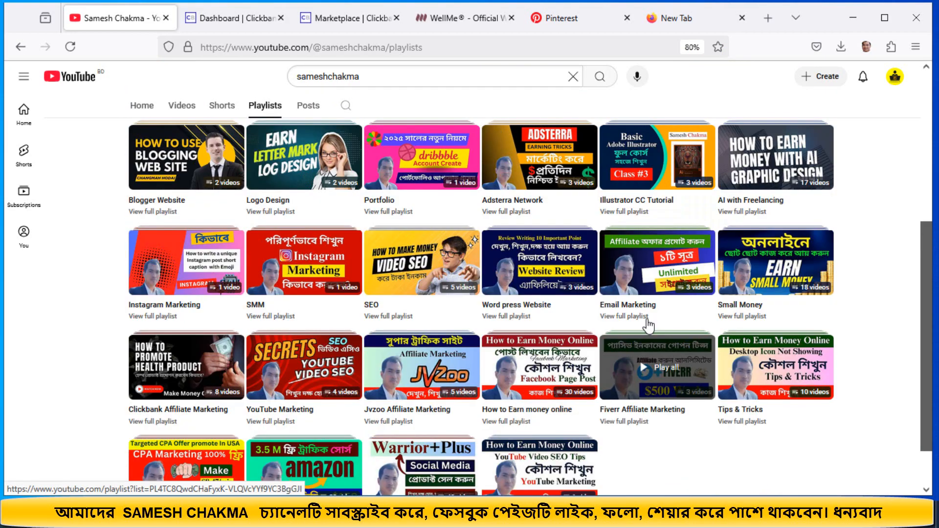
pyautogui.scroll(1, 650, 325)
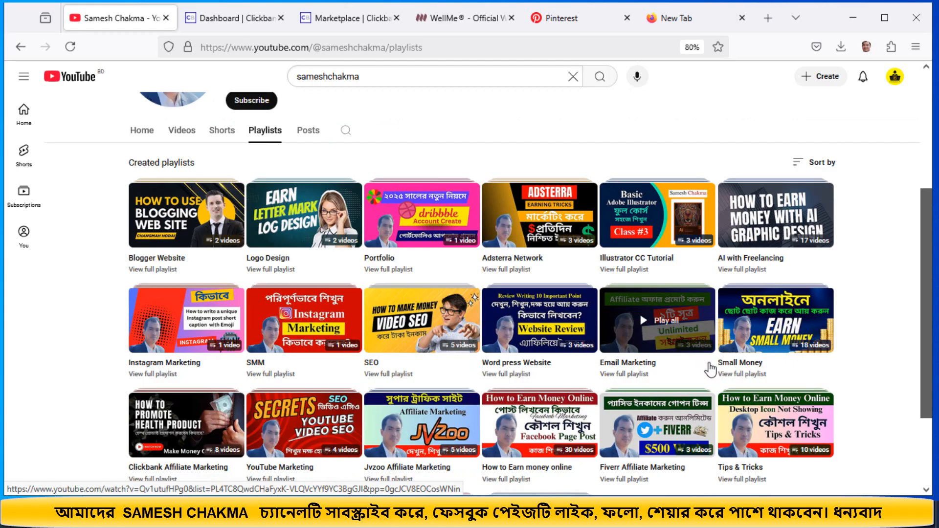
pyautogui.scroll(4, 641, 323)
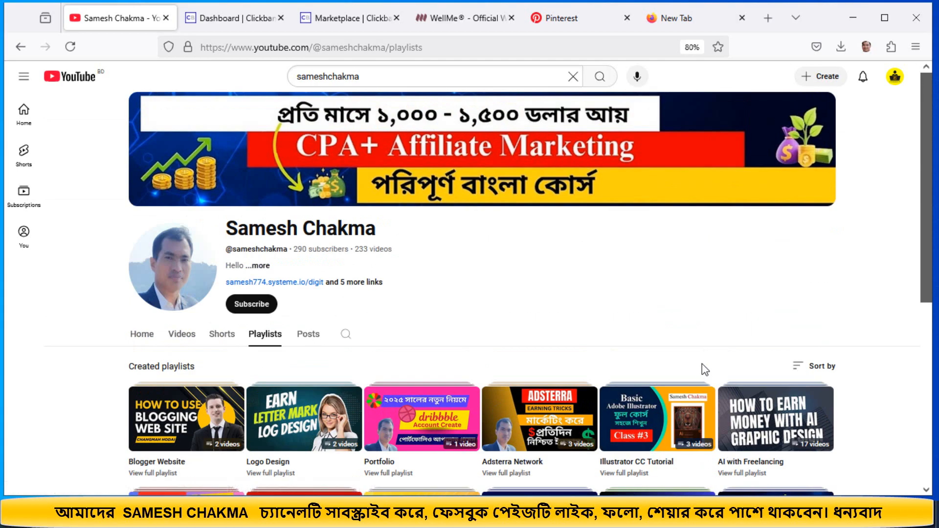
pyautogui.click(186, 337)
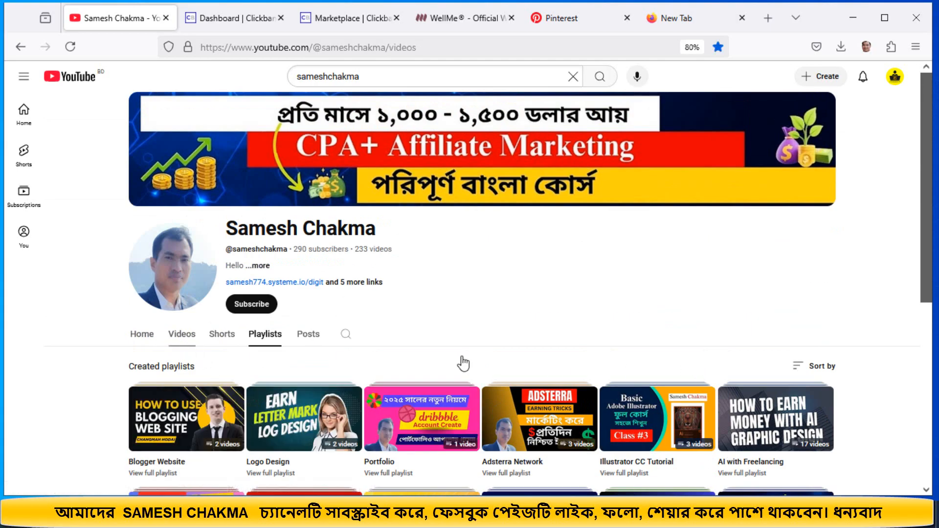